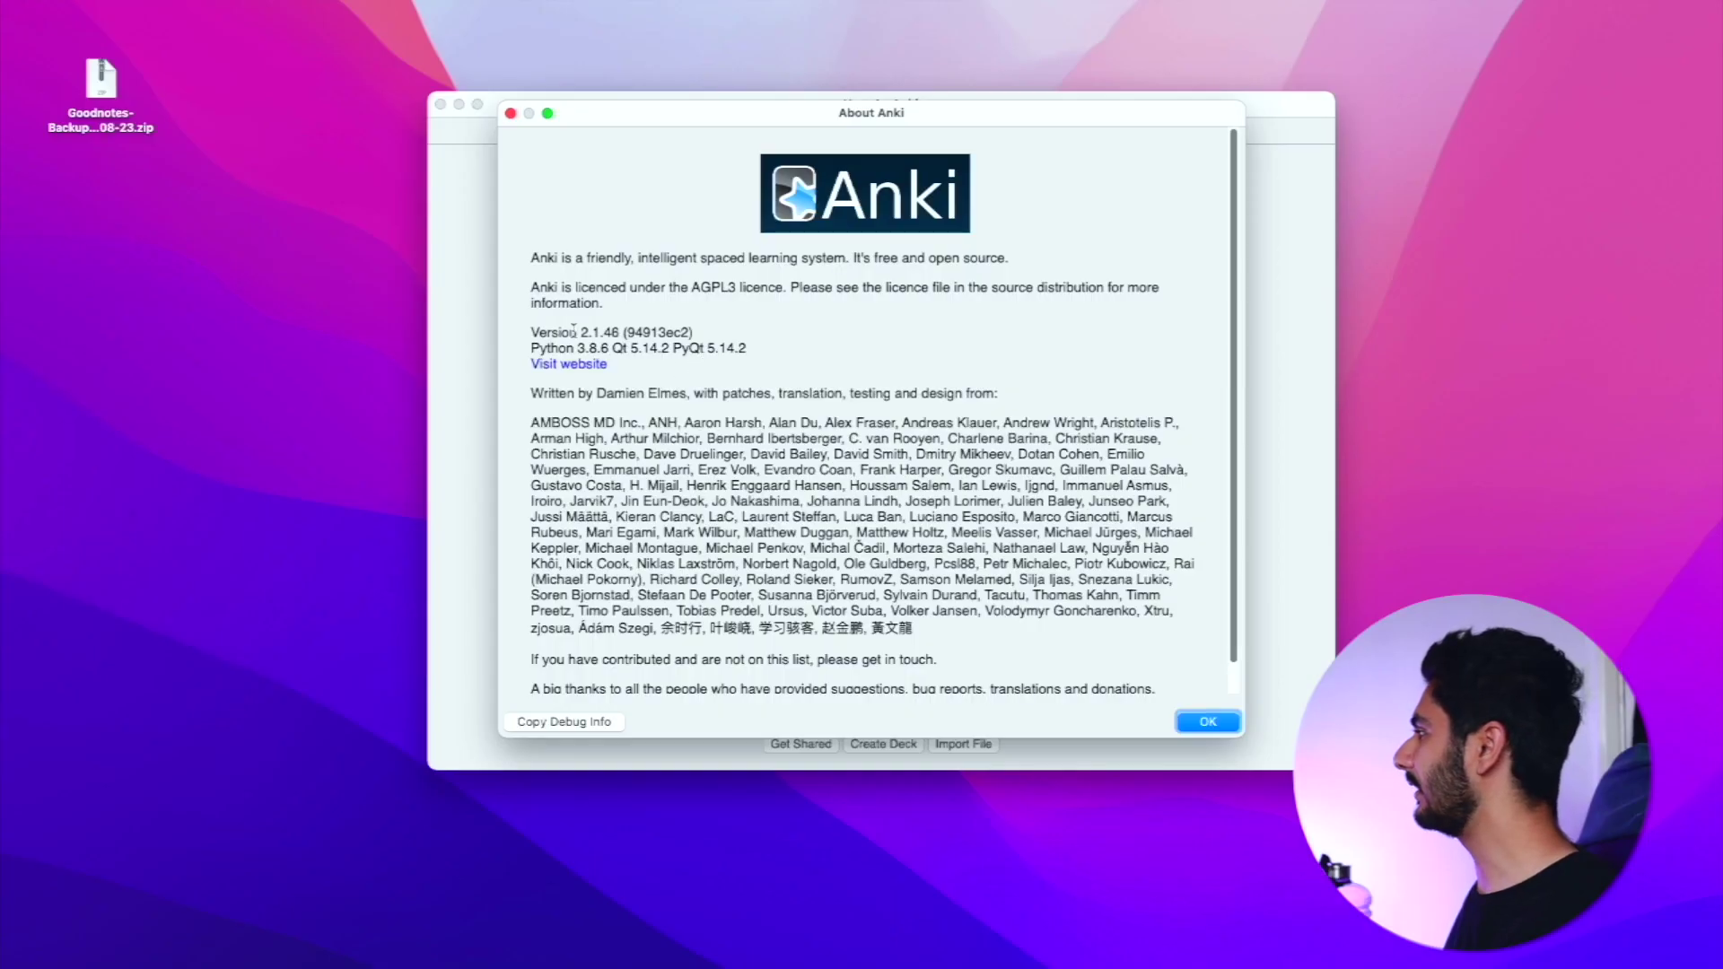
Highlight the installed version number 2.1.46 in the About Anki window.
drag(578, 332, 635, 333)
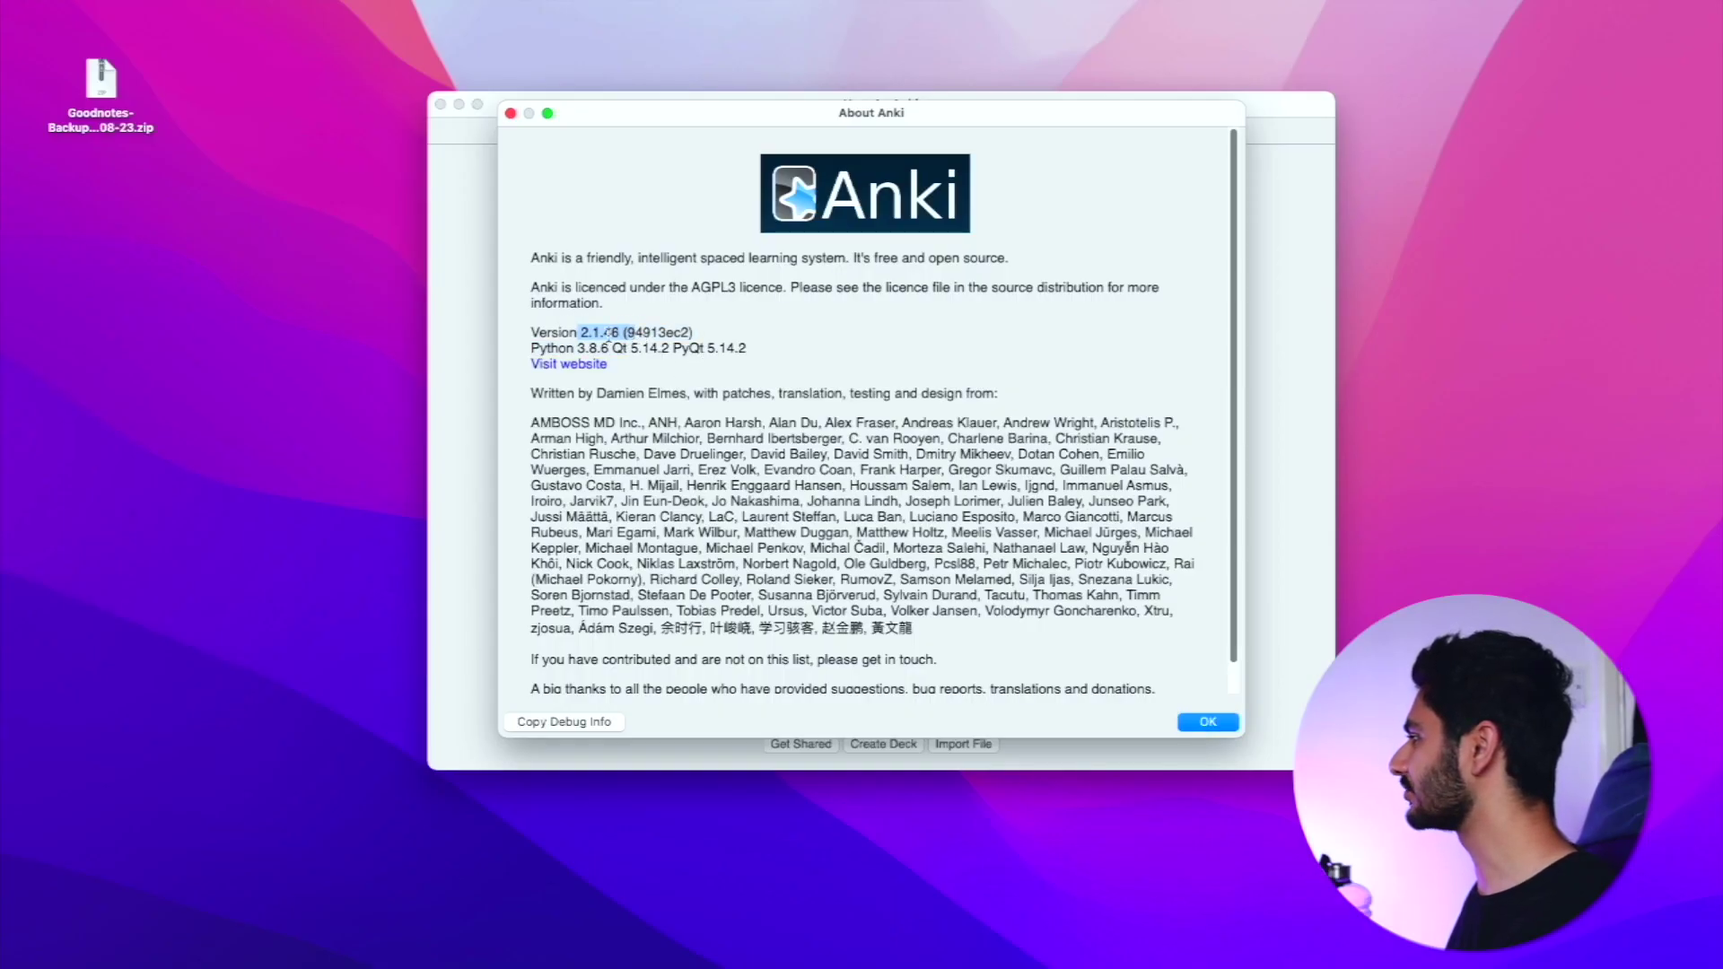
click(1208, 724)
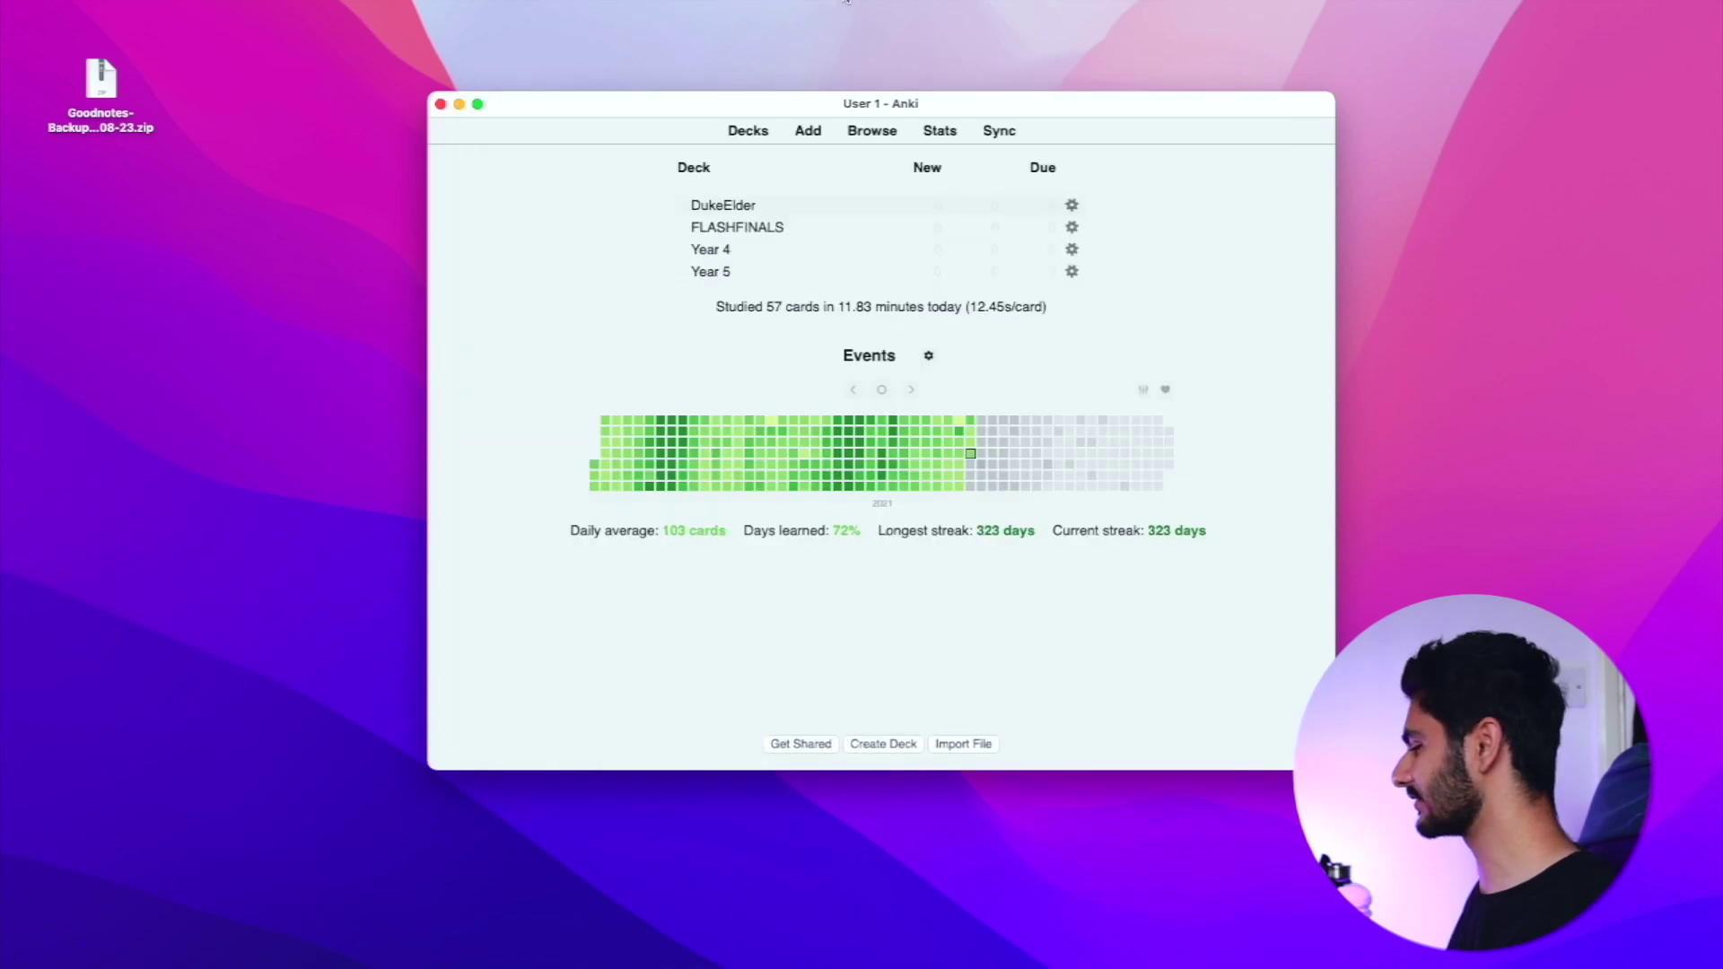
key(super+Tab)
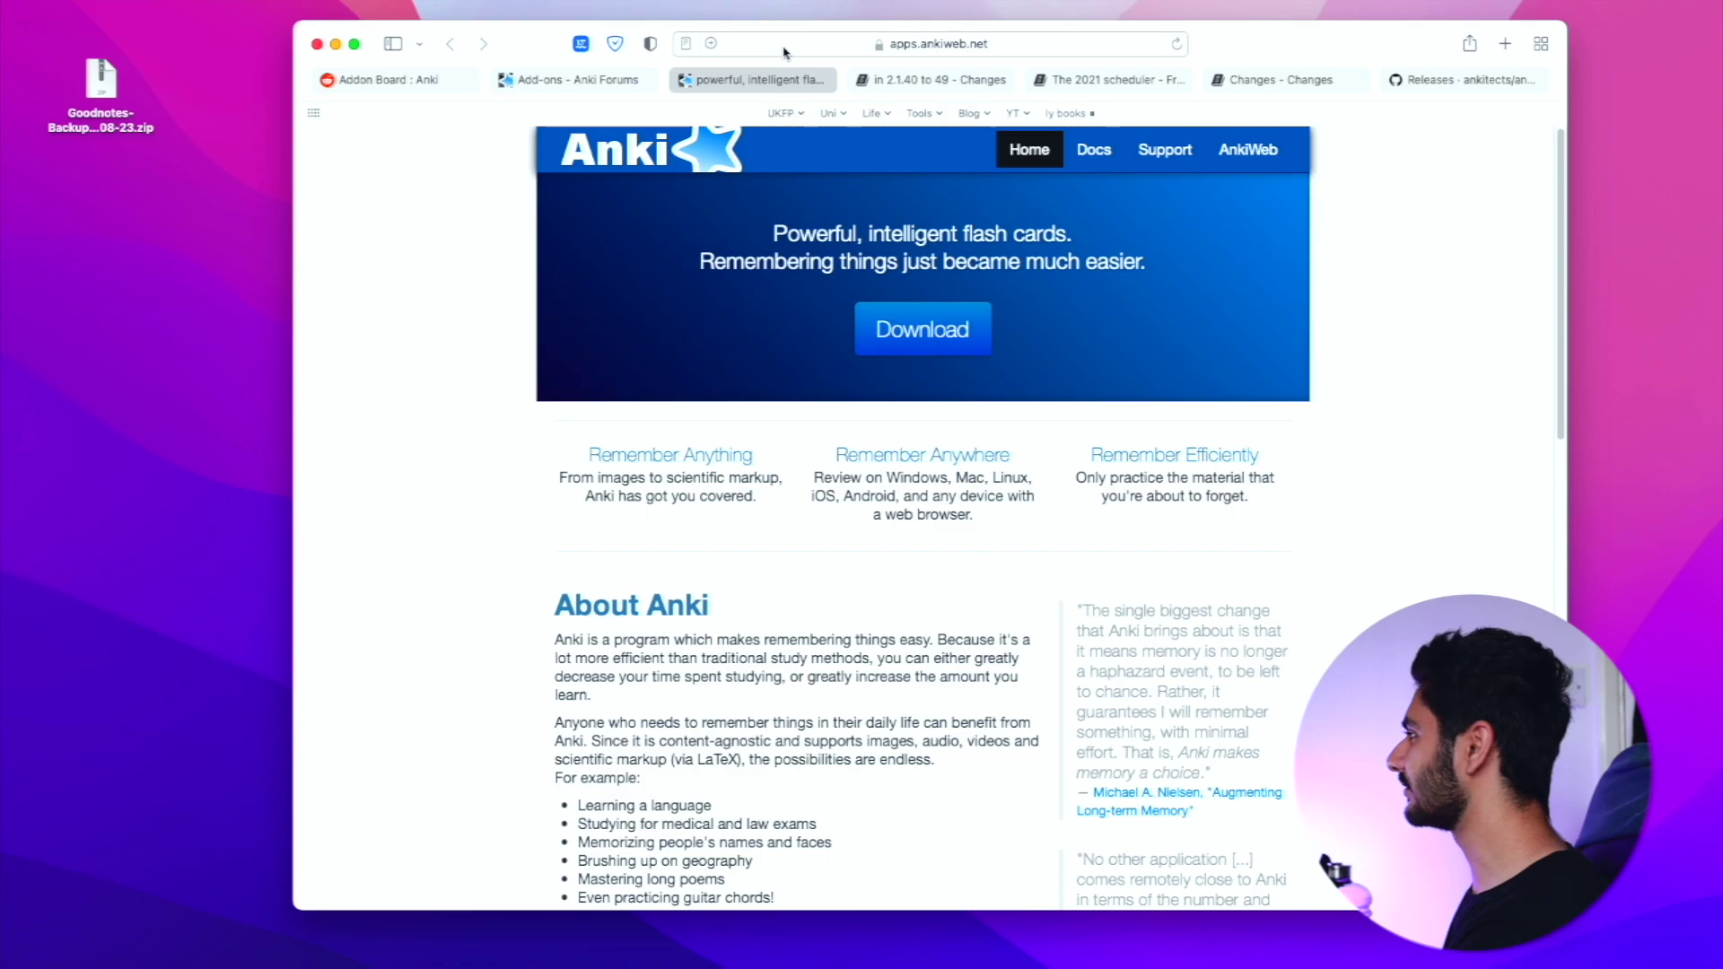
click(922, 329)
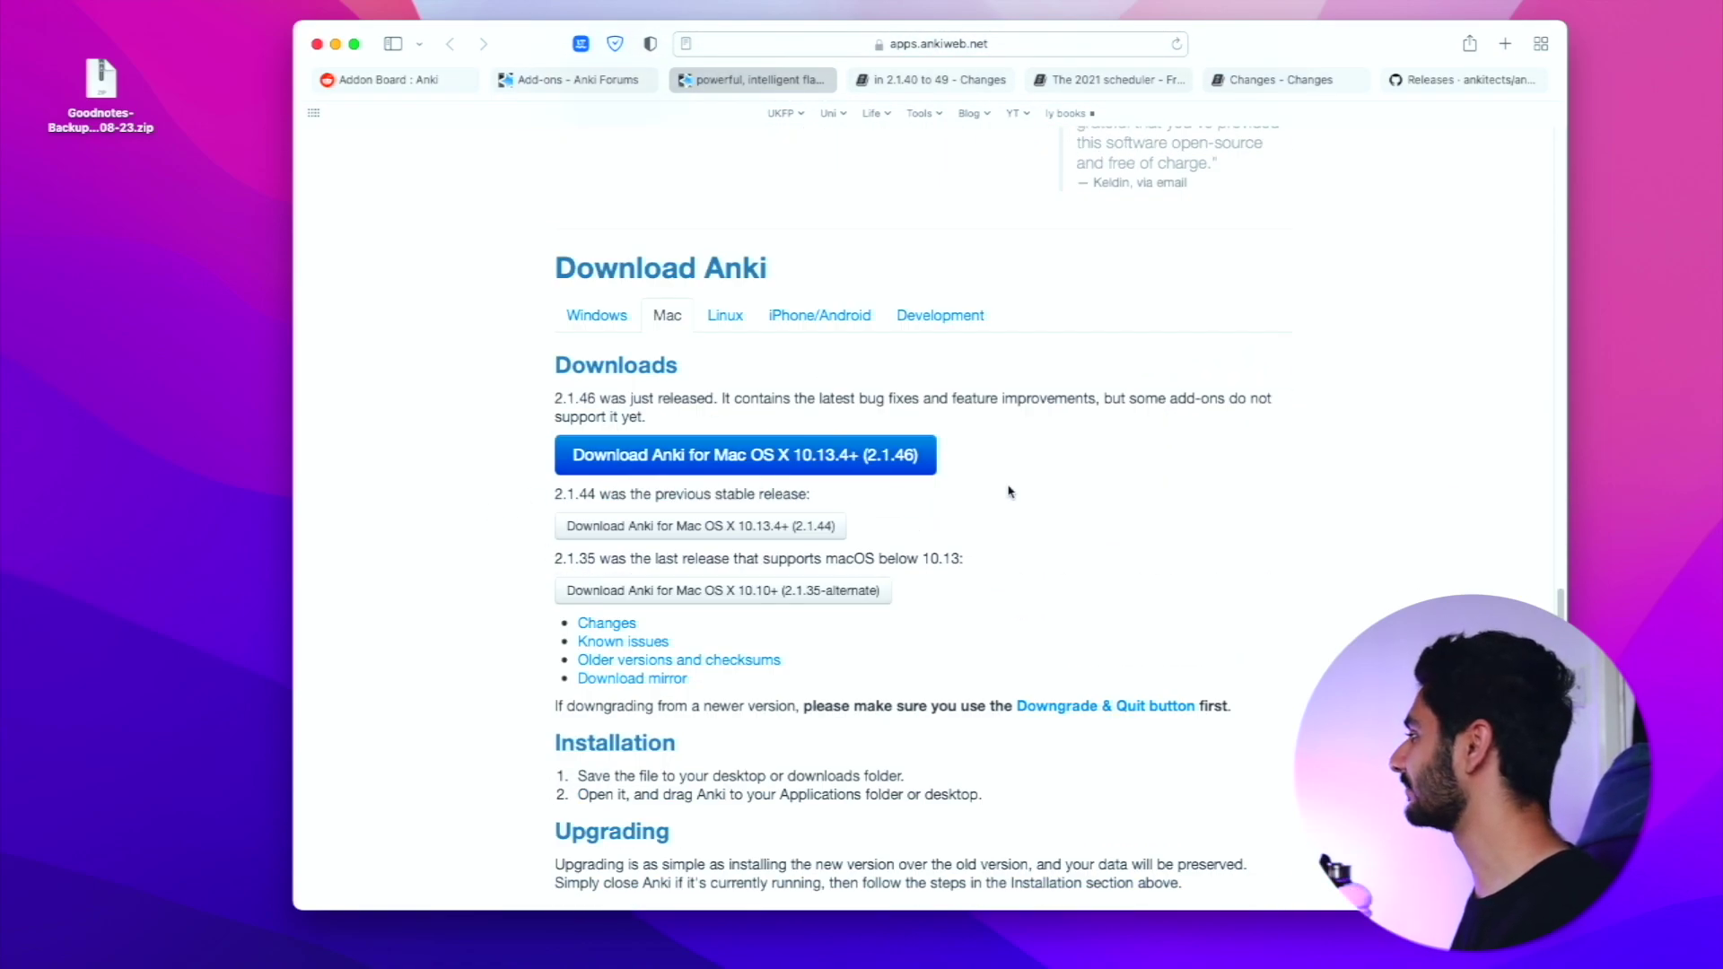
double_click(554, 399)
click(785, 395)
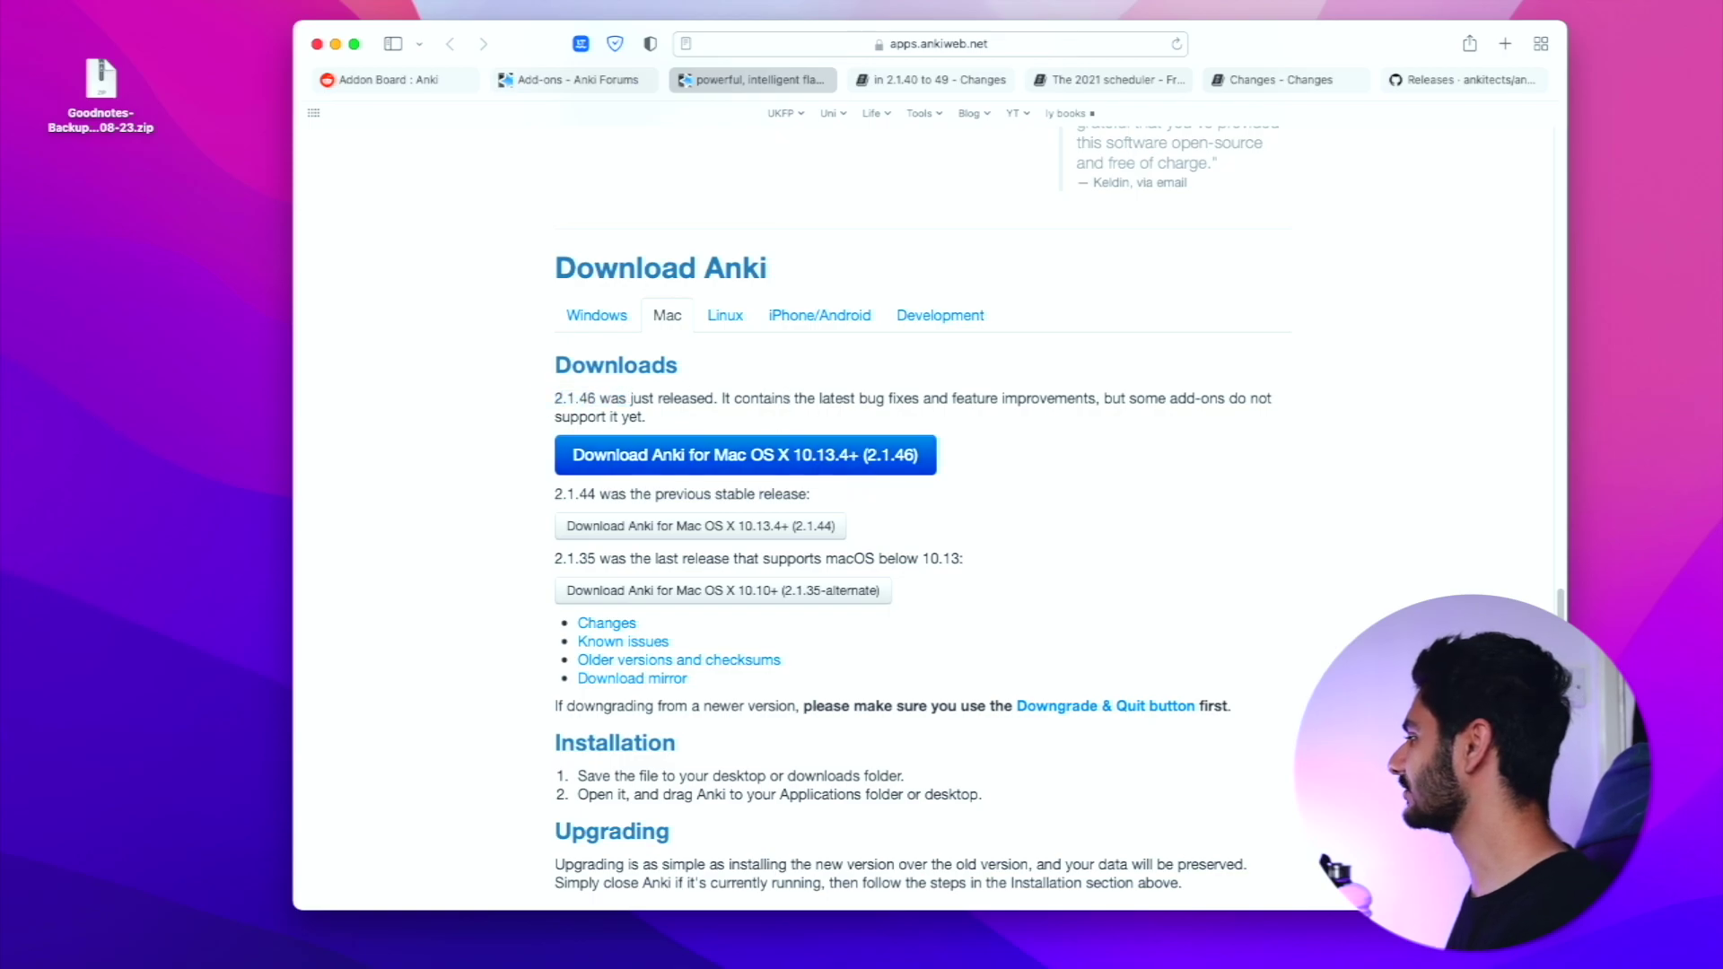
click(335, 44)
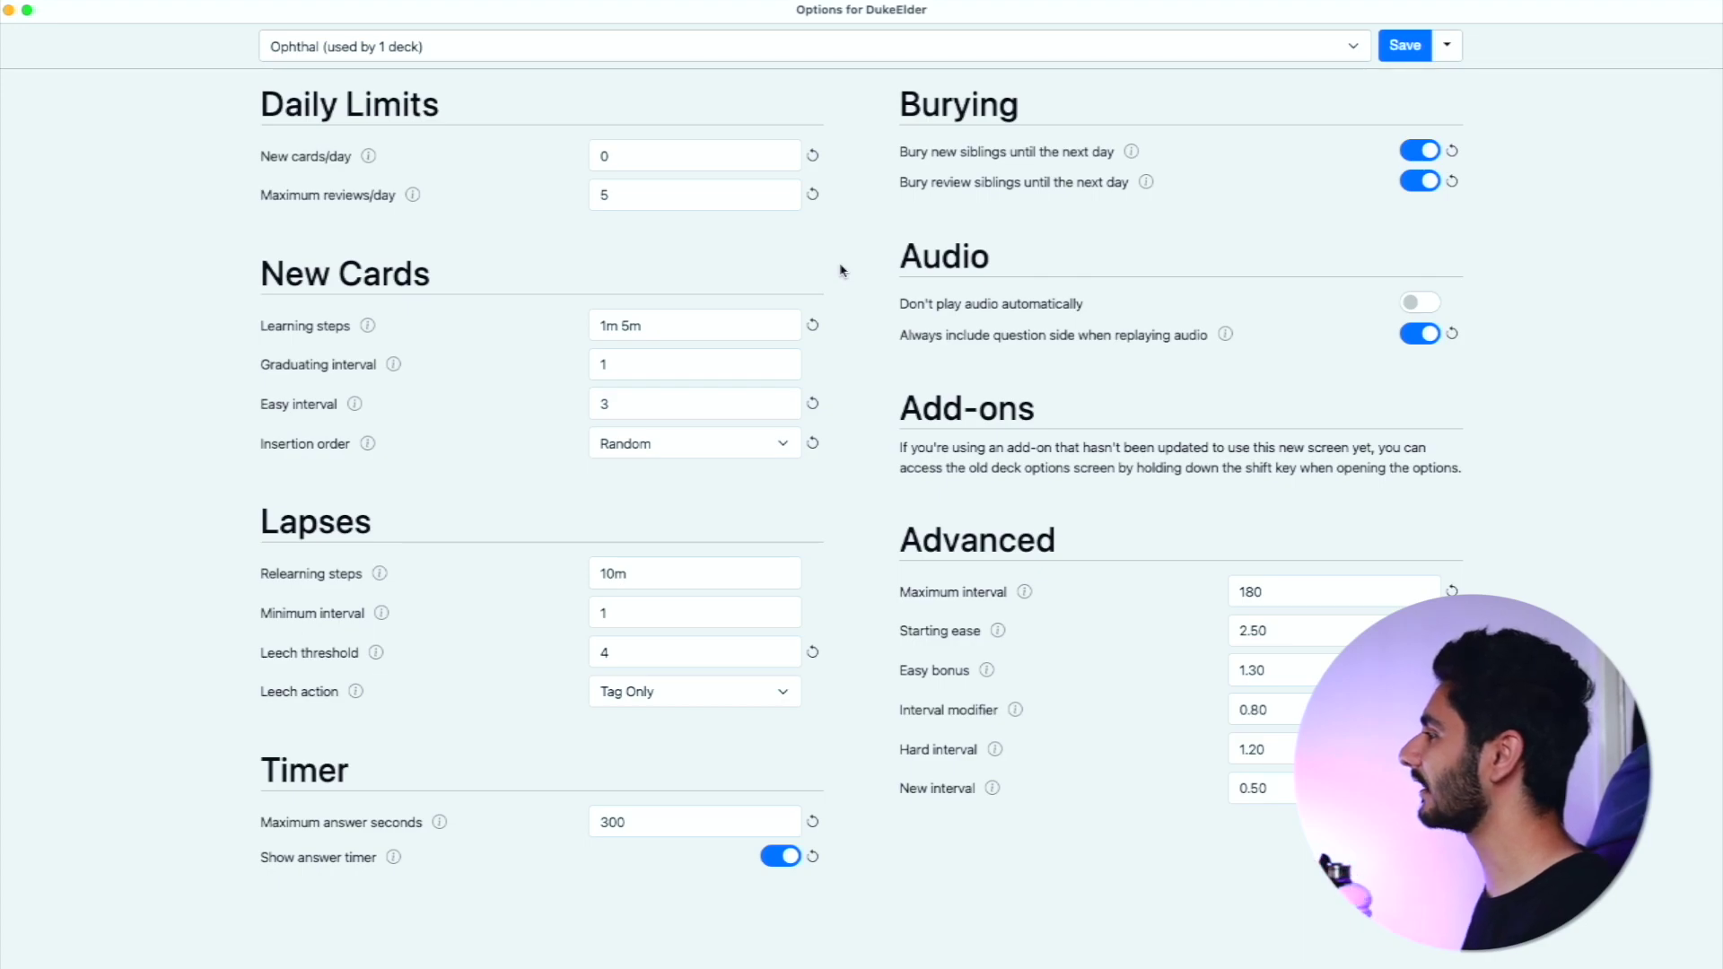
Set DukeElder's Maximum reviews/day to 8, briefly entering 7 along the way.
key(Tab)
text(7)
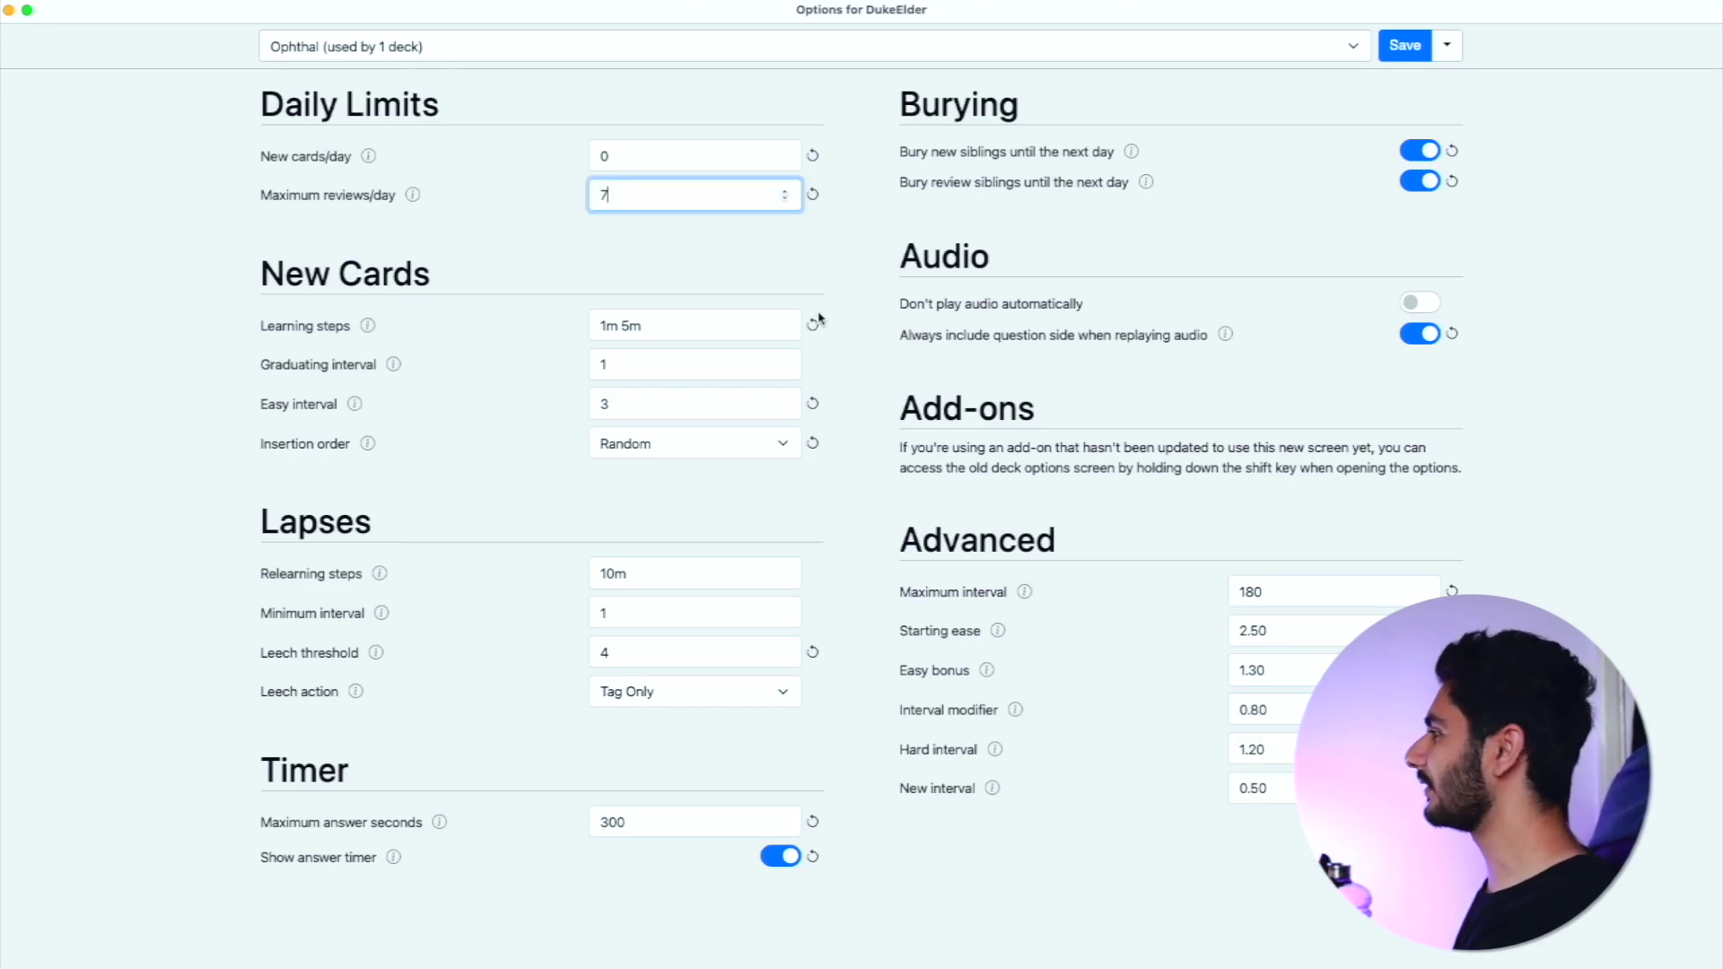
click(736, 255)
click(767, 196)
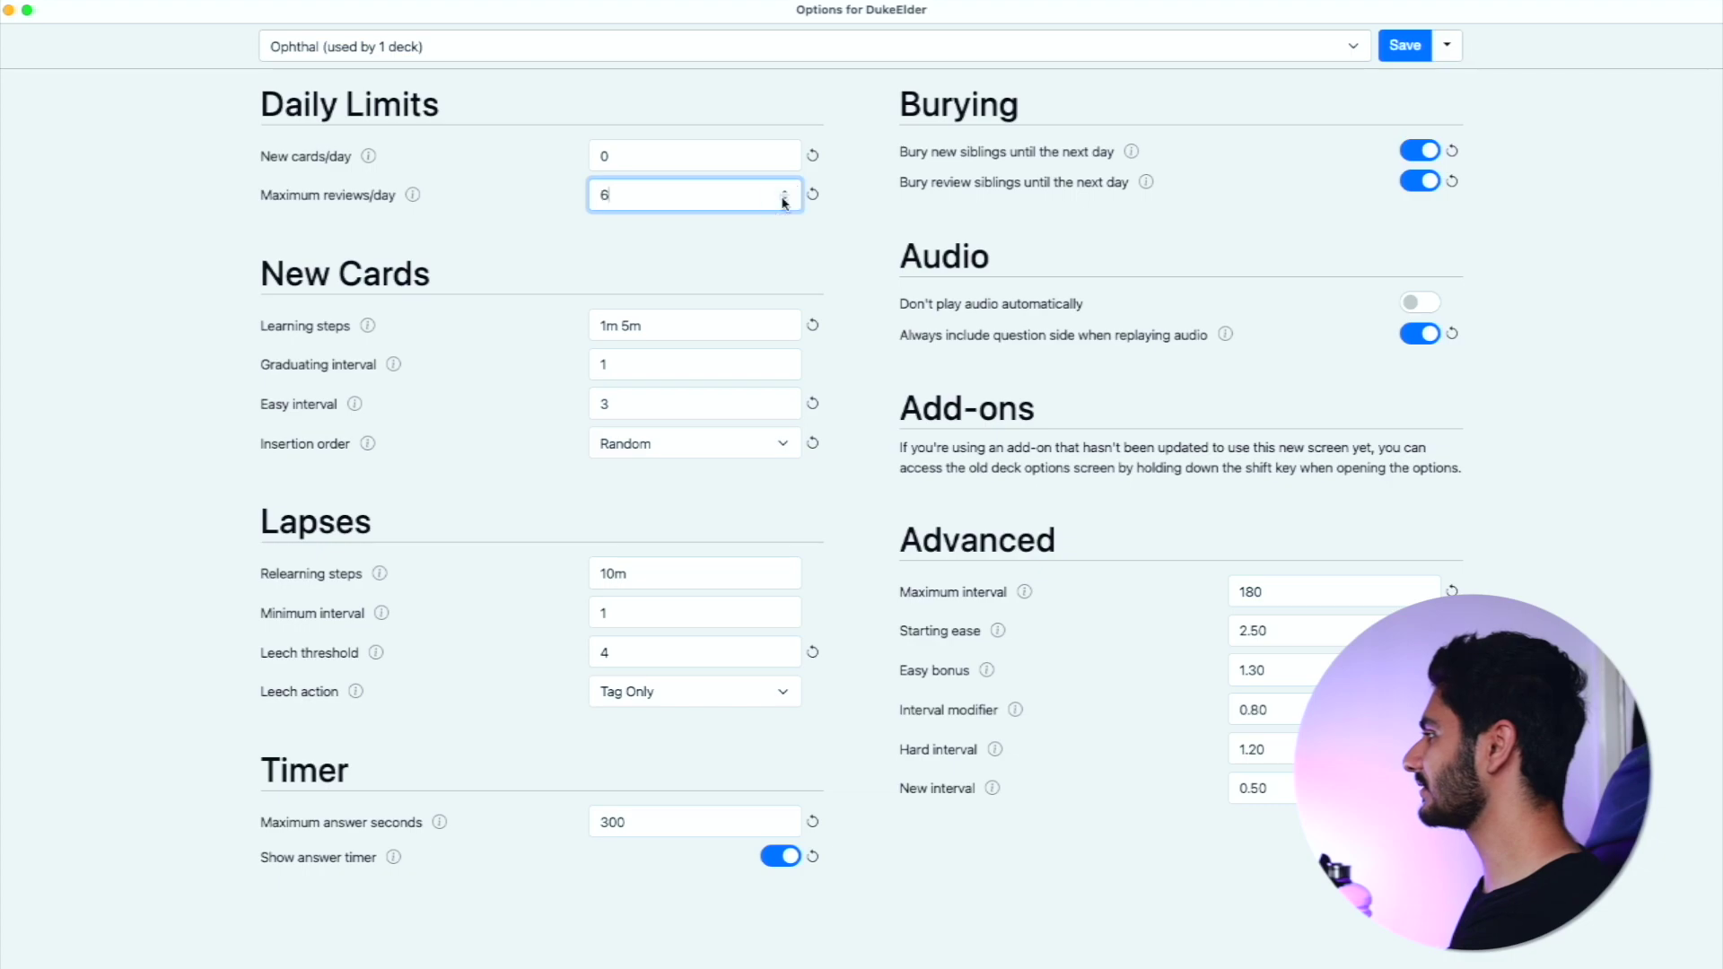
key(BackSpace)
text(8)
click(772, 234)
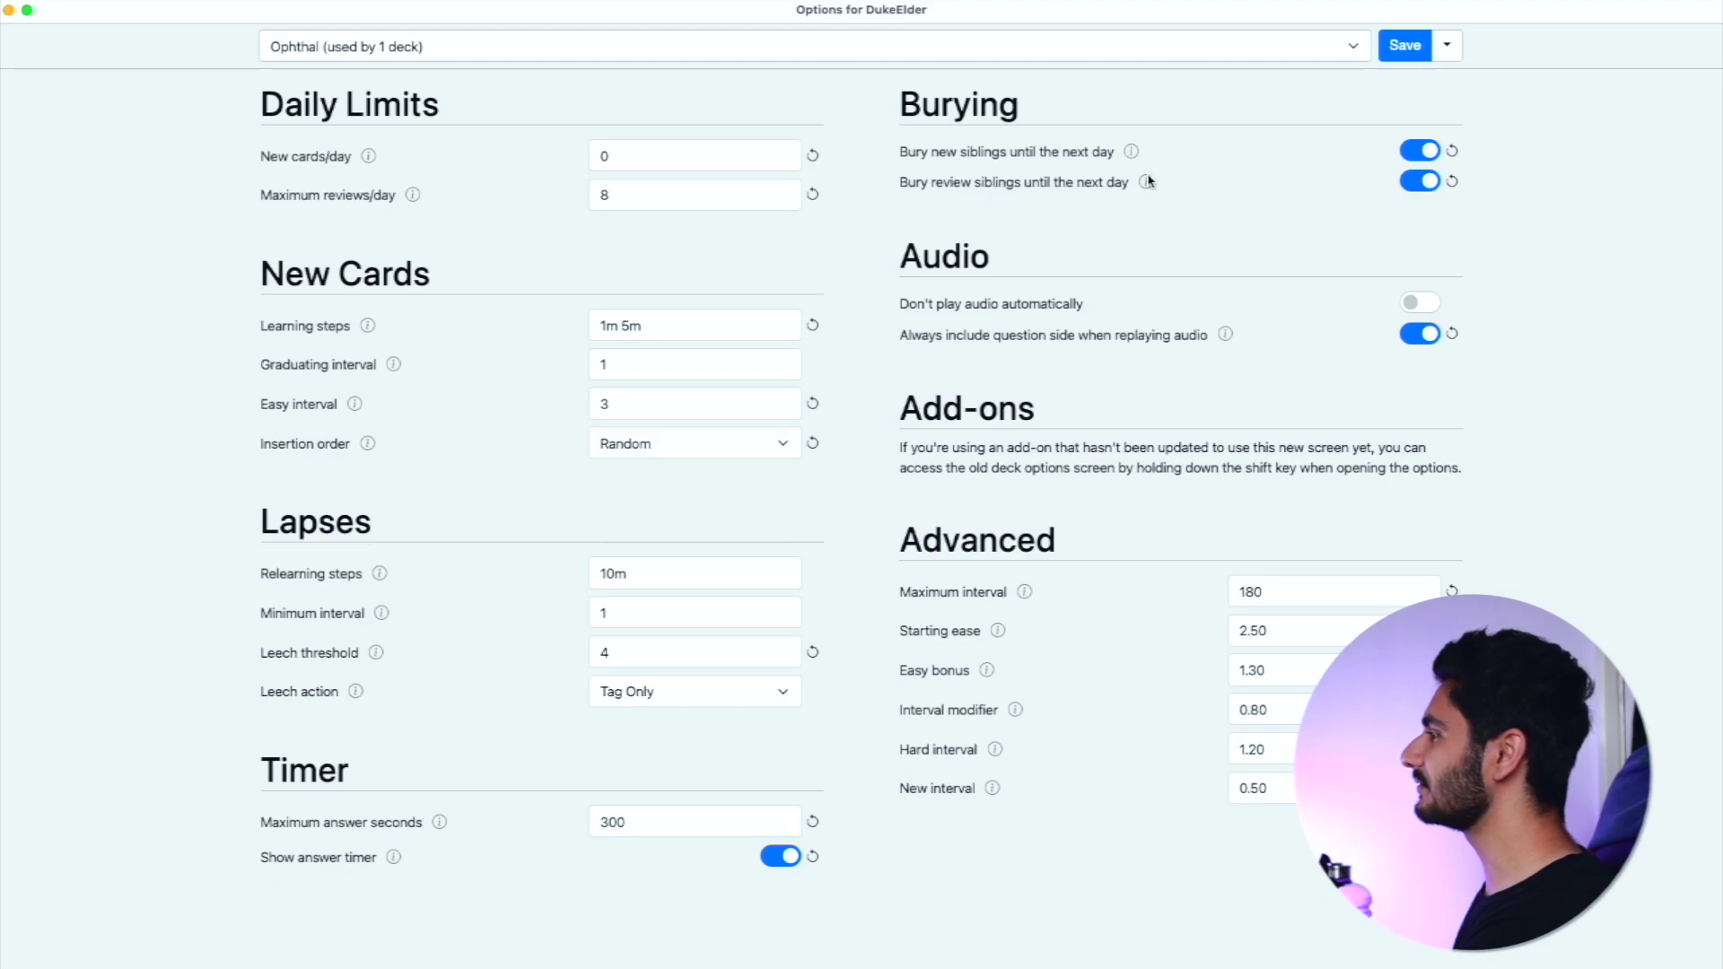
mouse_move(1147, 183)
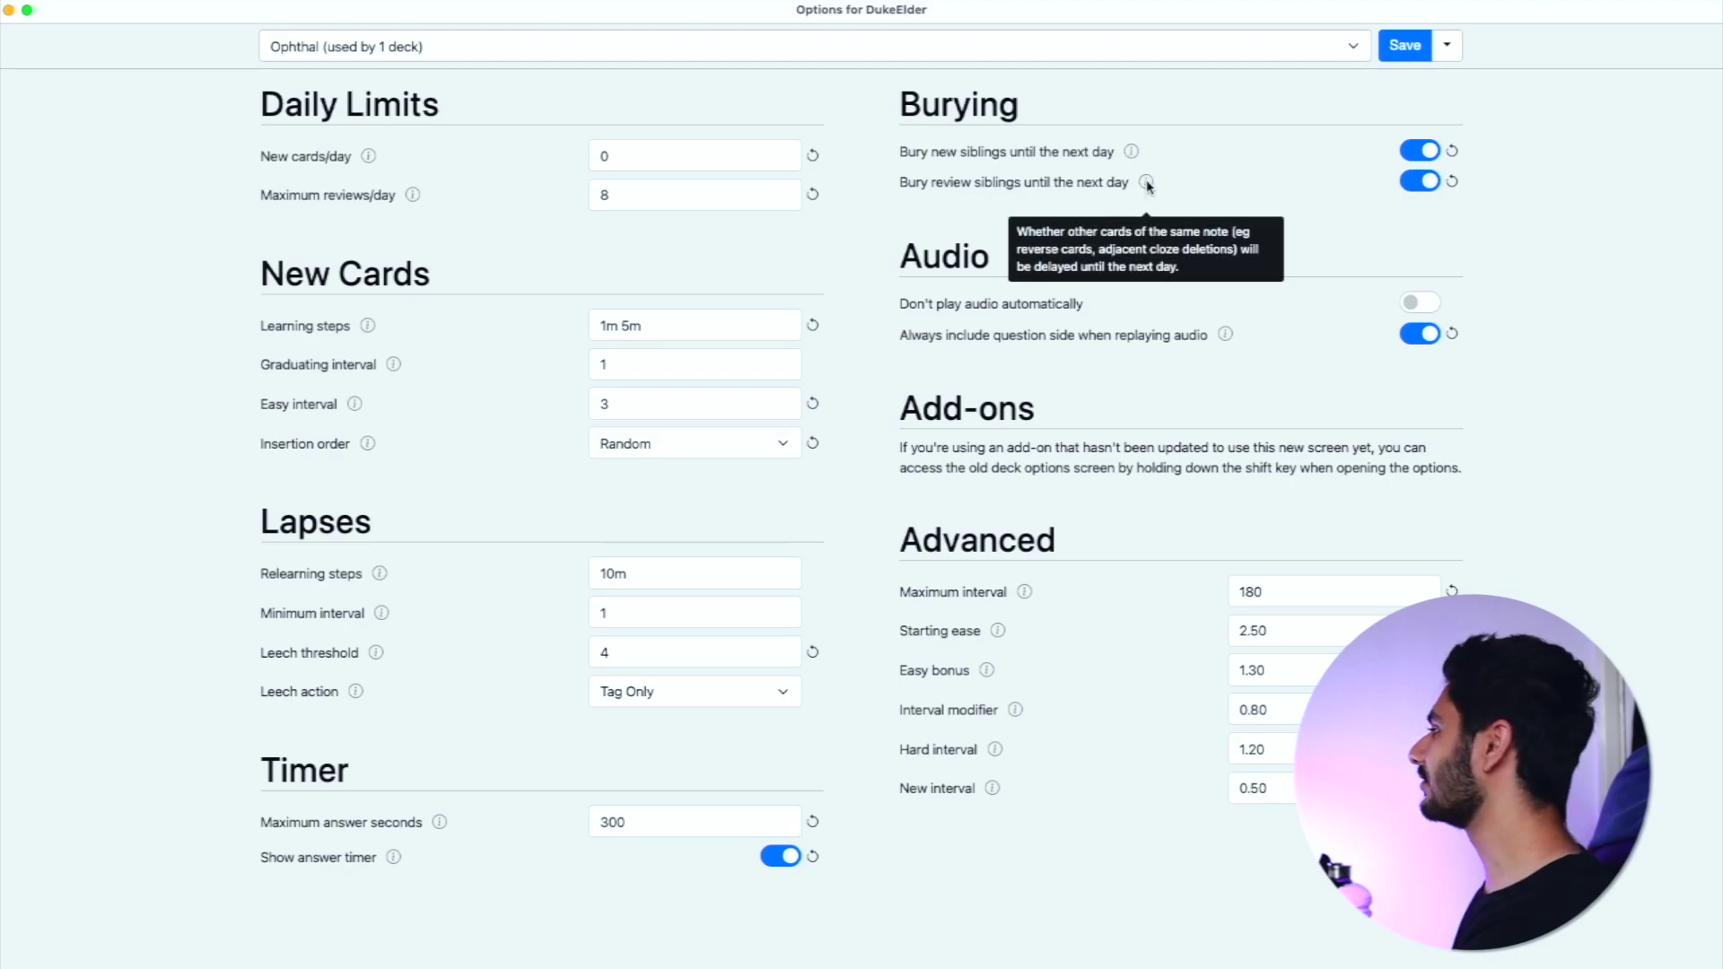
mouse_move(1234, 342)
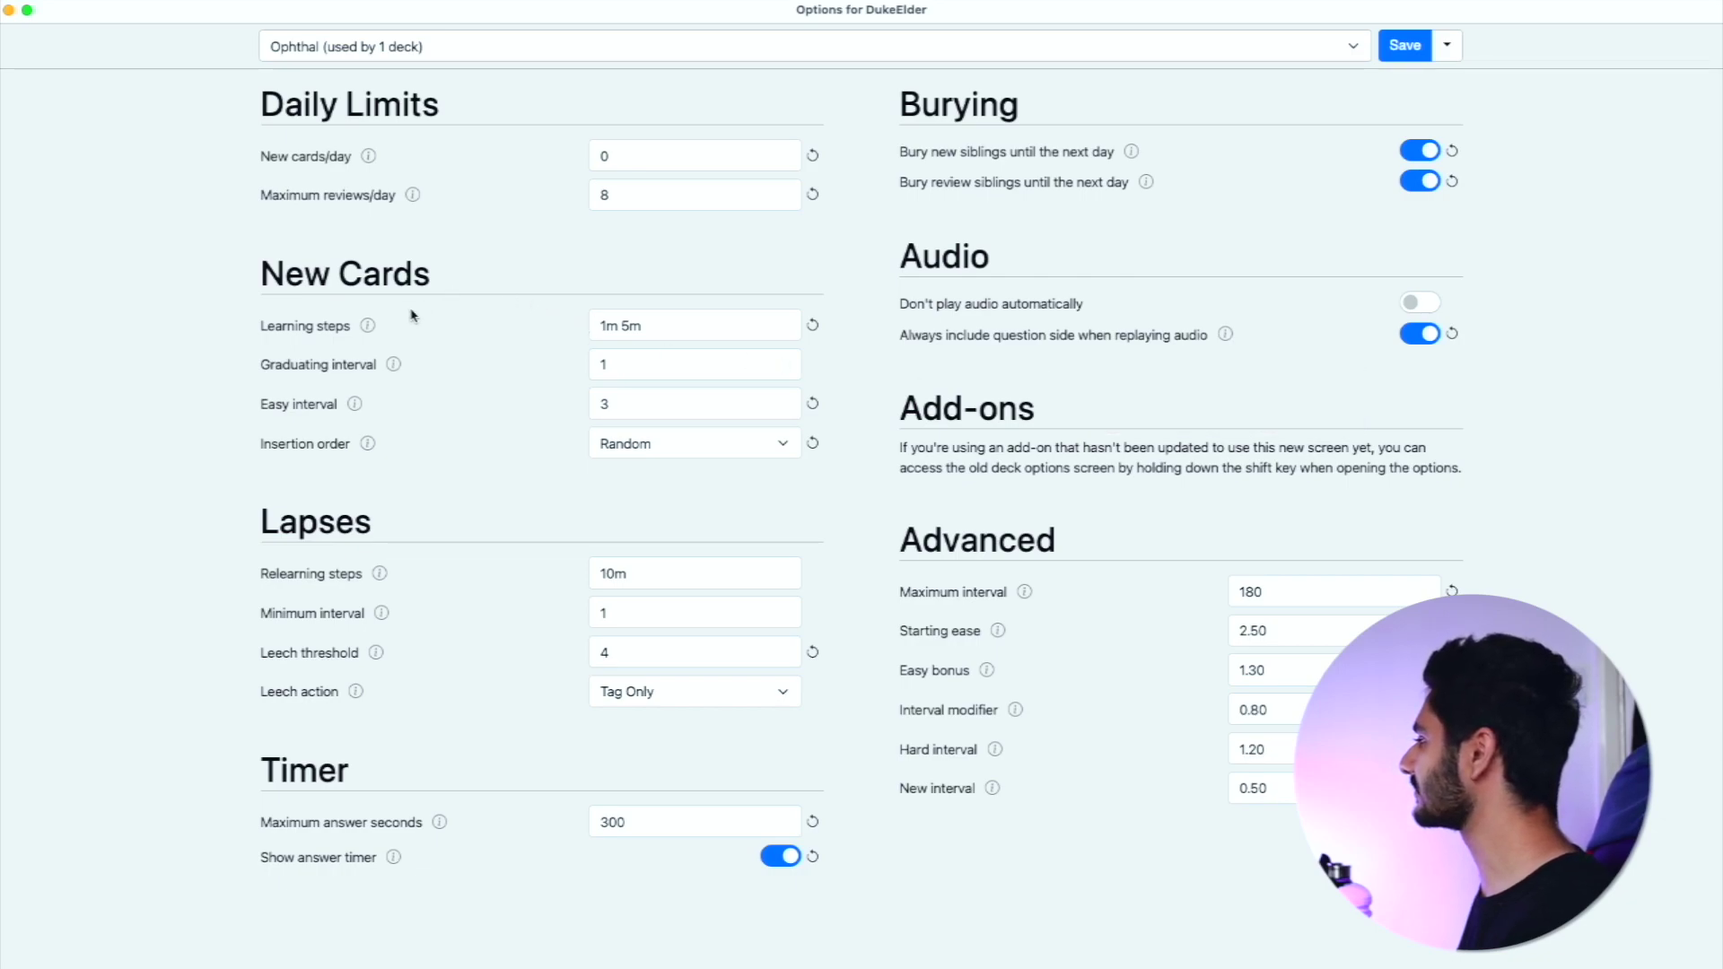
mouse_move(370, 325)
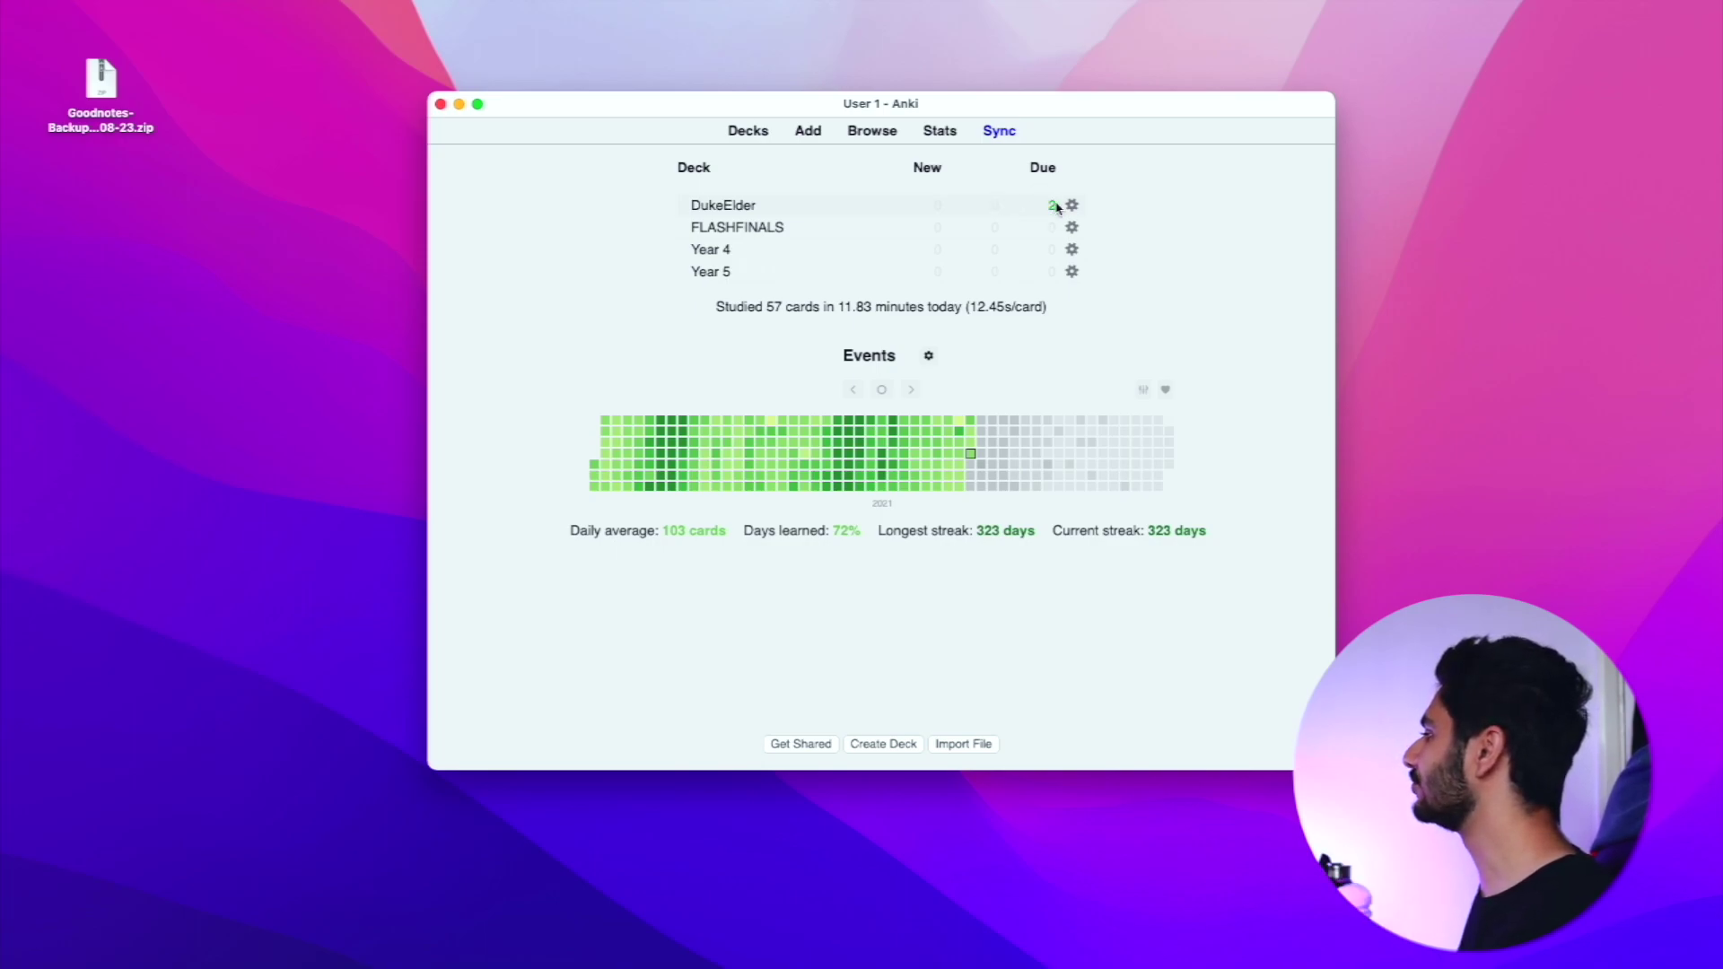
Open the DukeElder deck, start studying, and reveal the Pierre Robin card's answer.
click(725, 206)
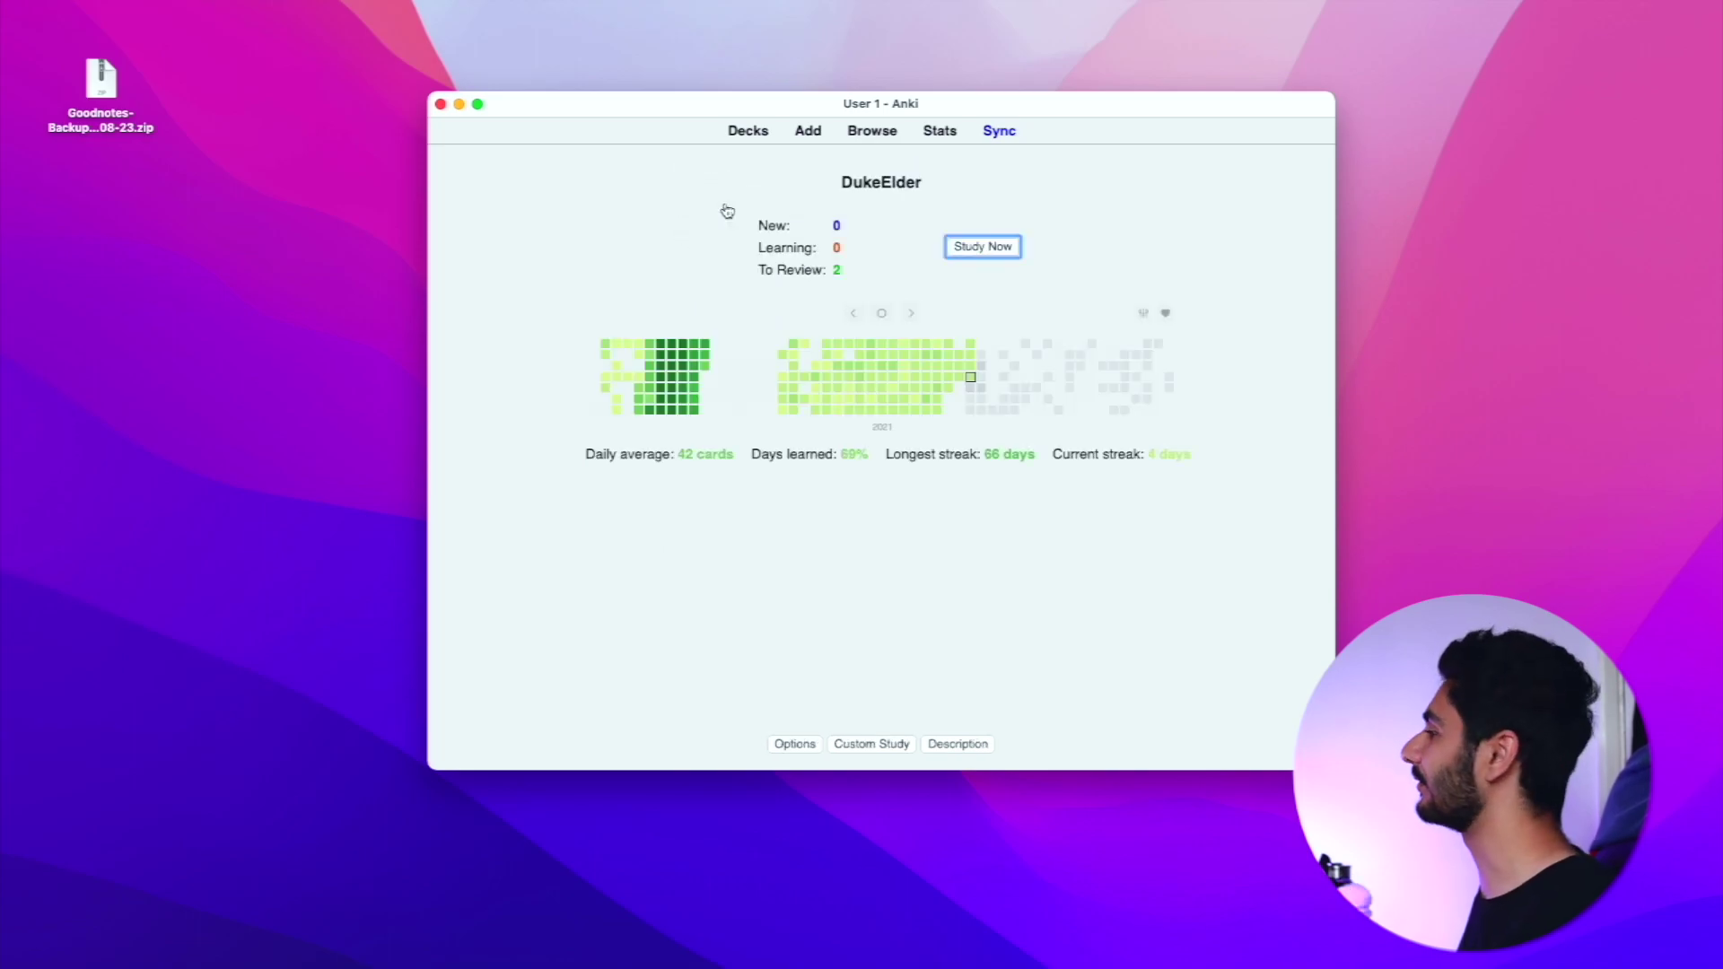
key(space)
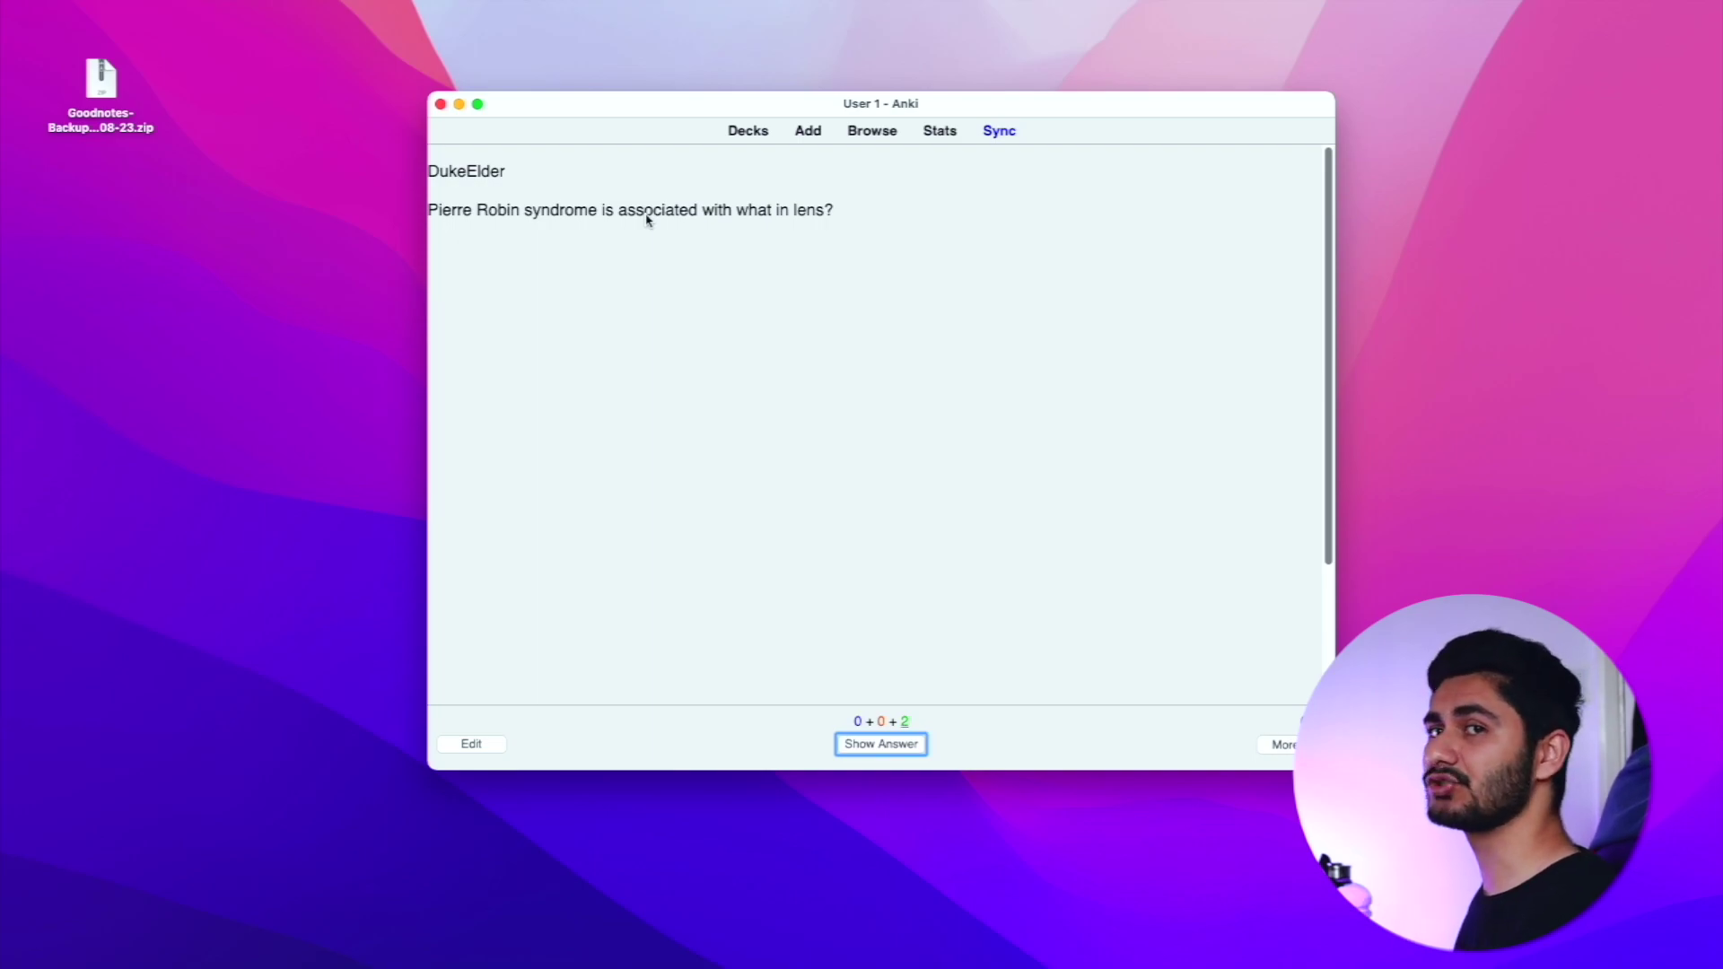
key(space)
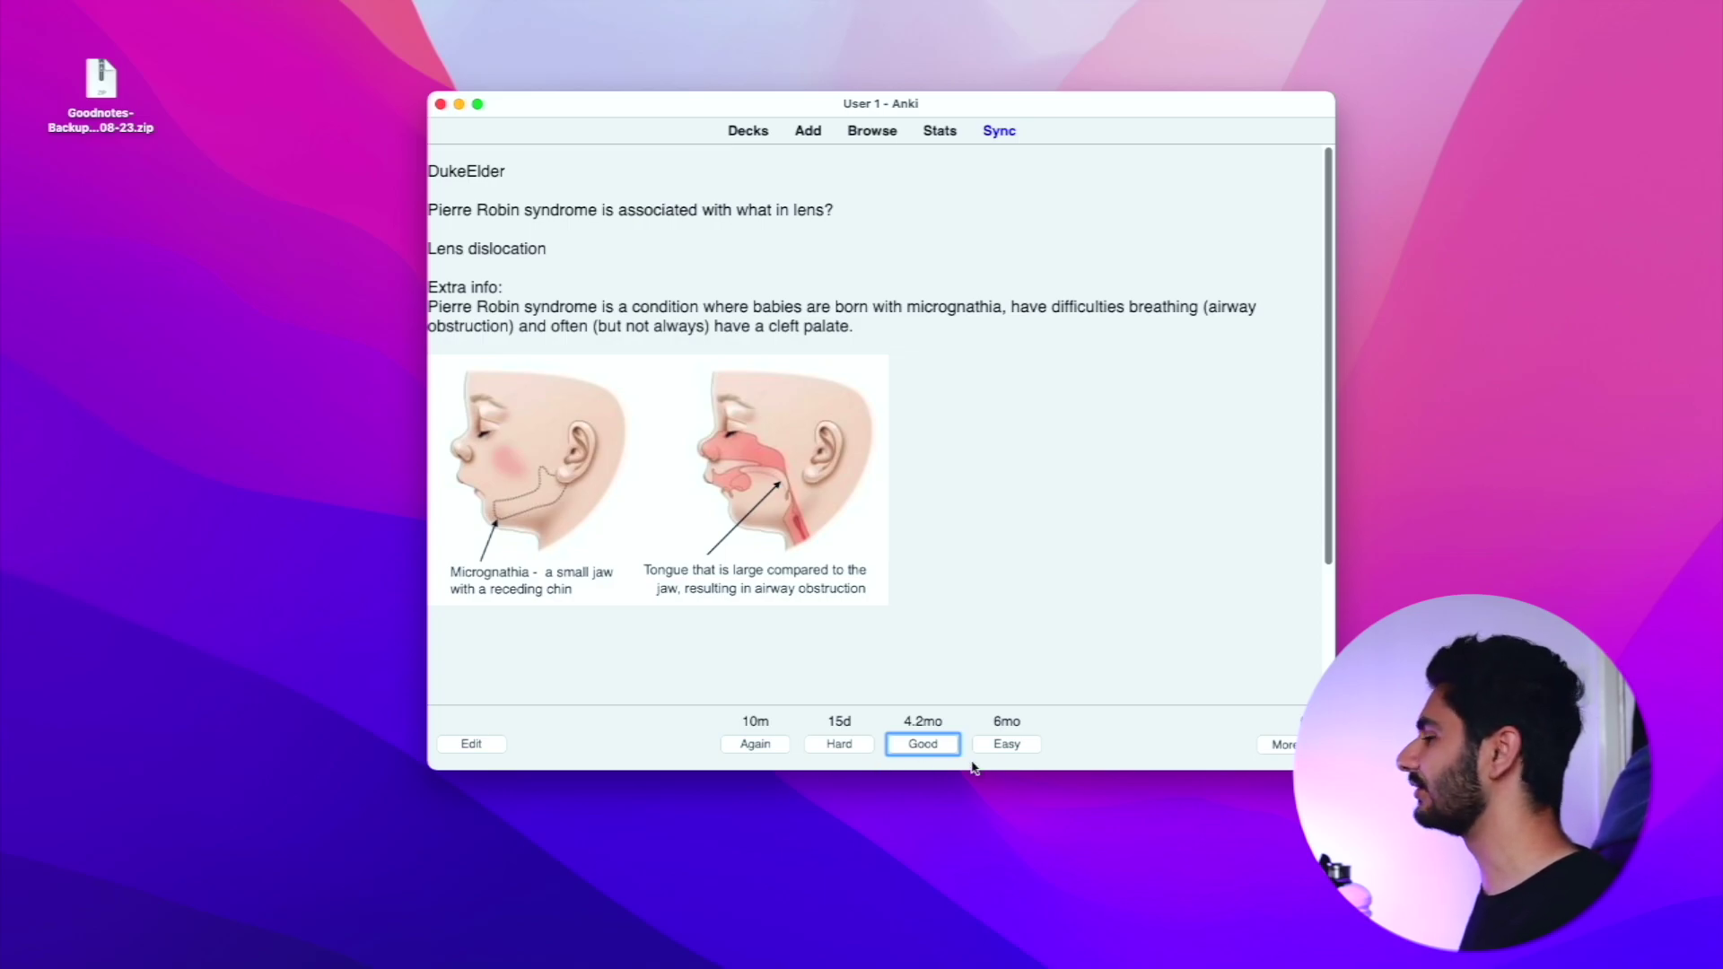
Launch Safari from the Alfred launcher by typing 'sa'.
key(alt+space)
text(sa)
key(Return)
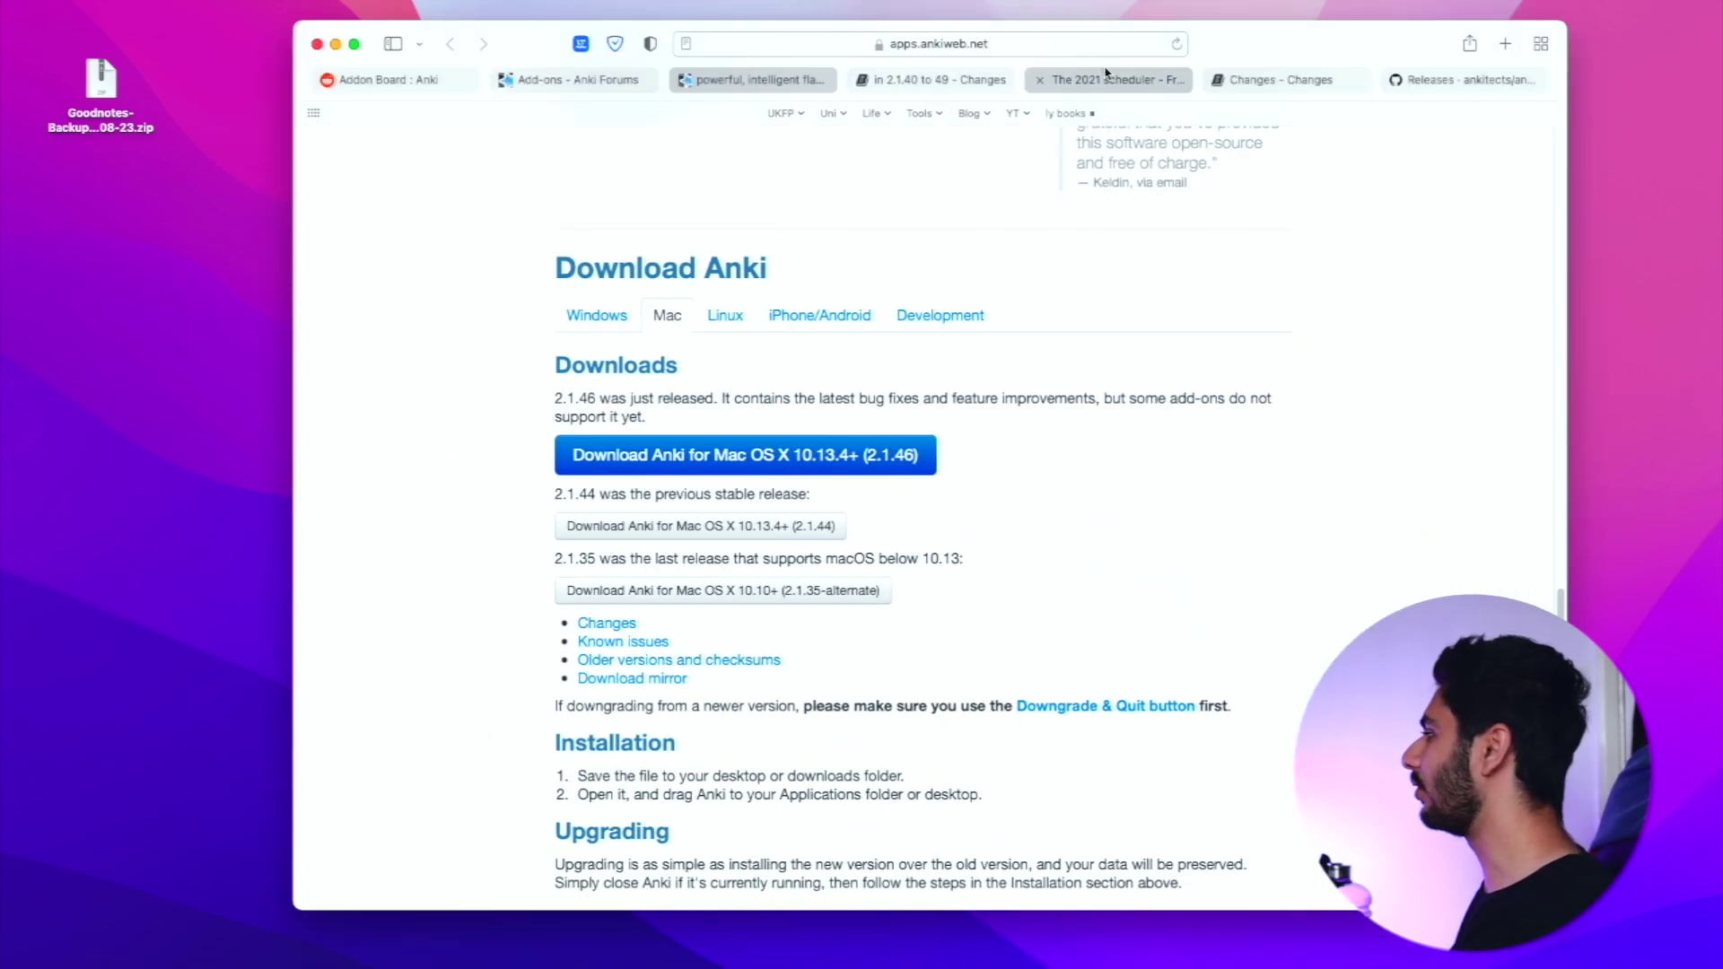
Skim the 2021 scheduler FAQ page, then minimize Safari to return to the review.
click(1107, 77)
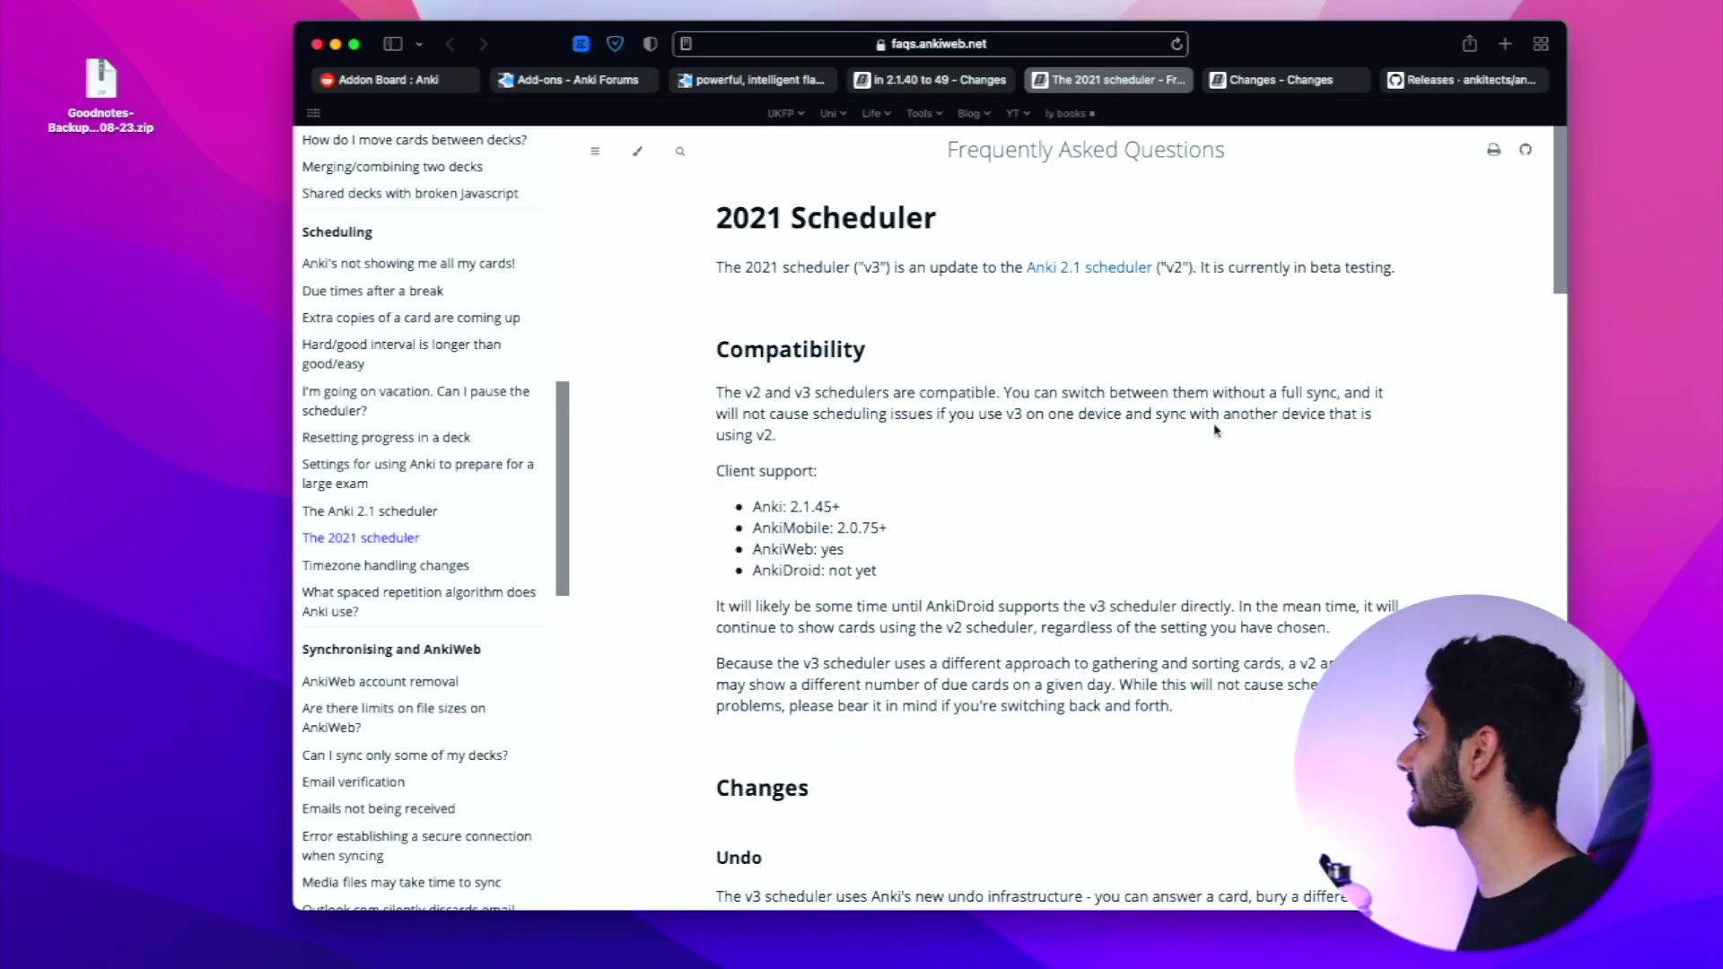
scroll(1217, 431, down, 3)
scroll(1218, 435, up, 3)
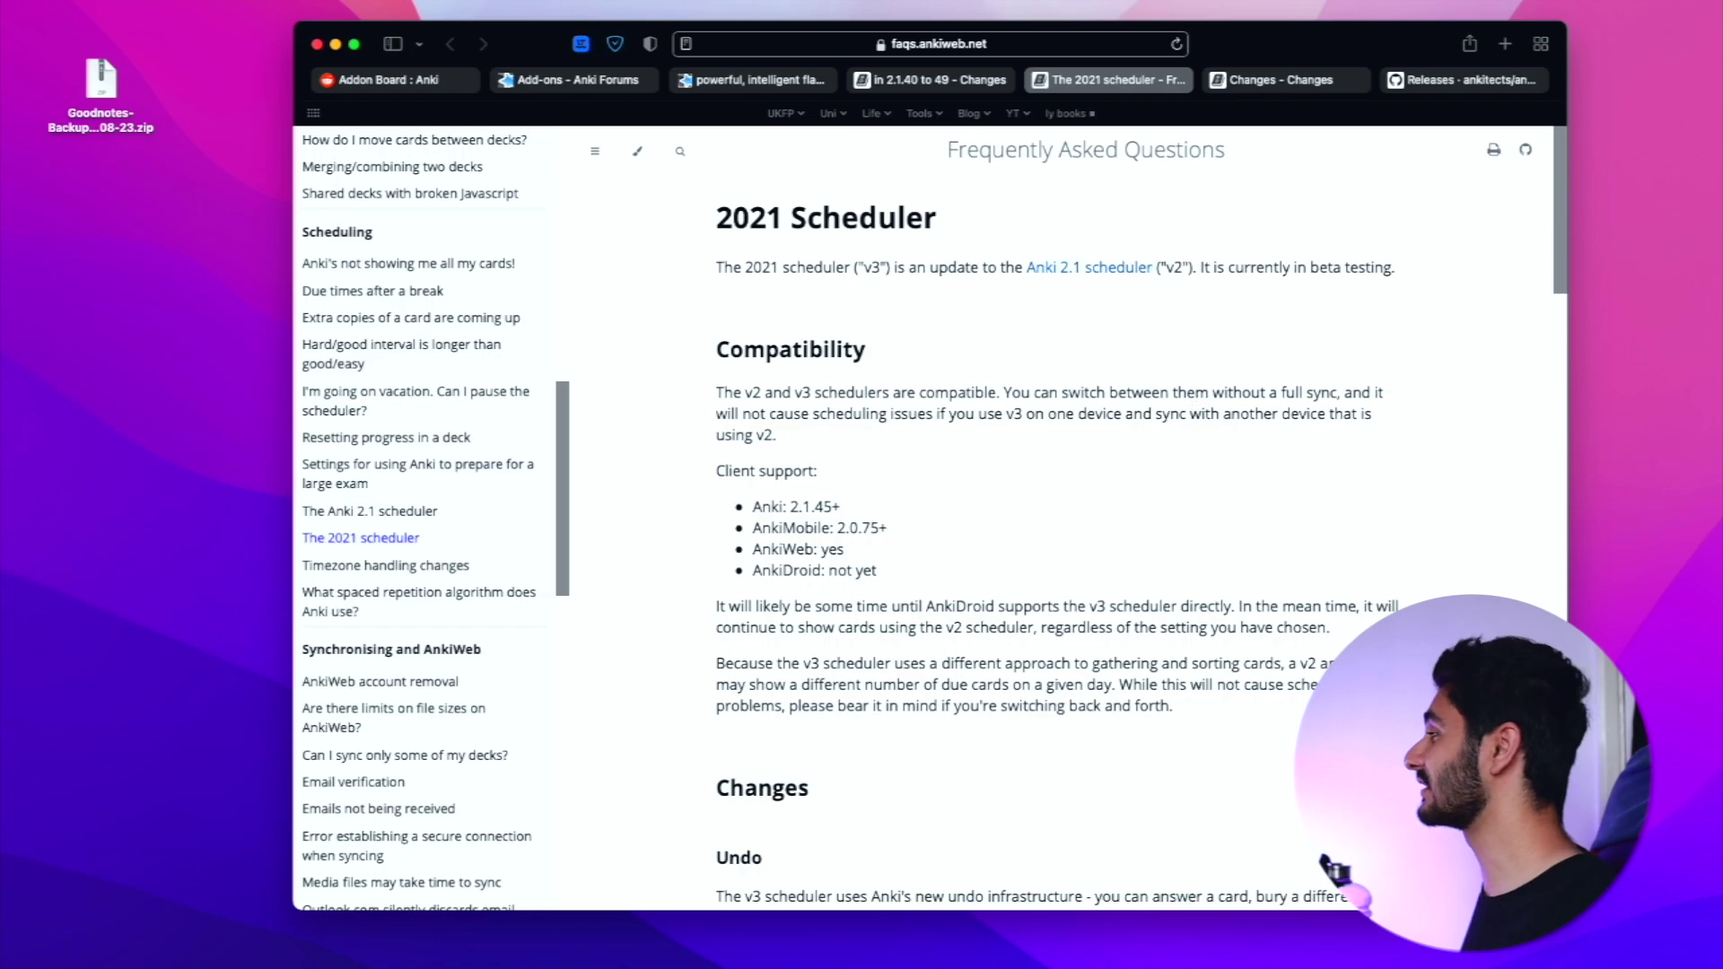
click(337, 45)
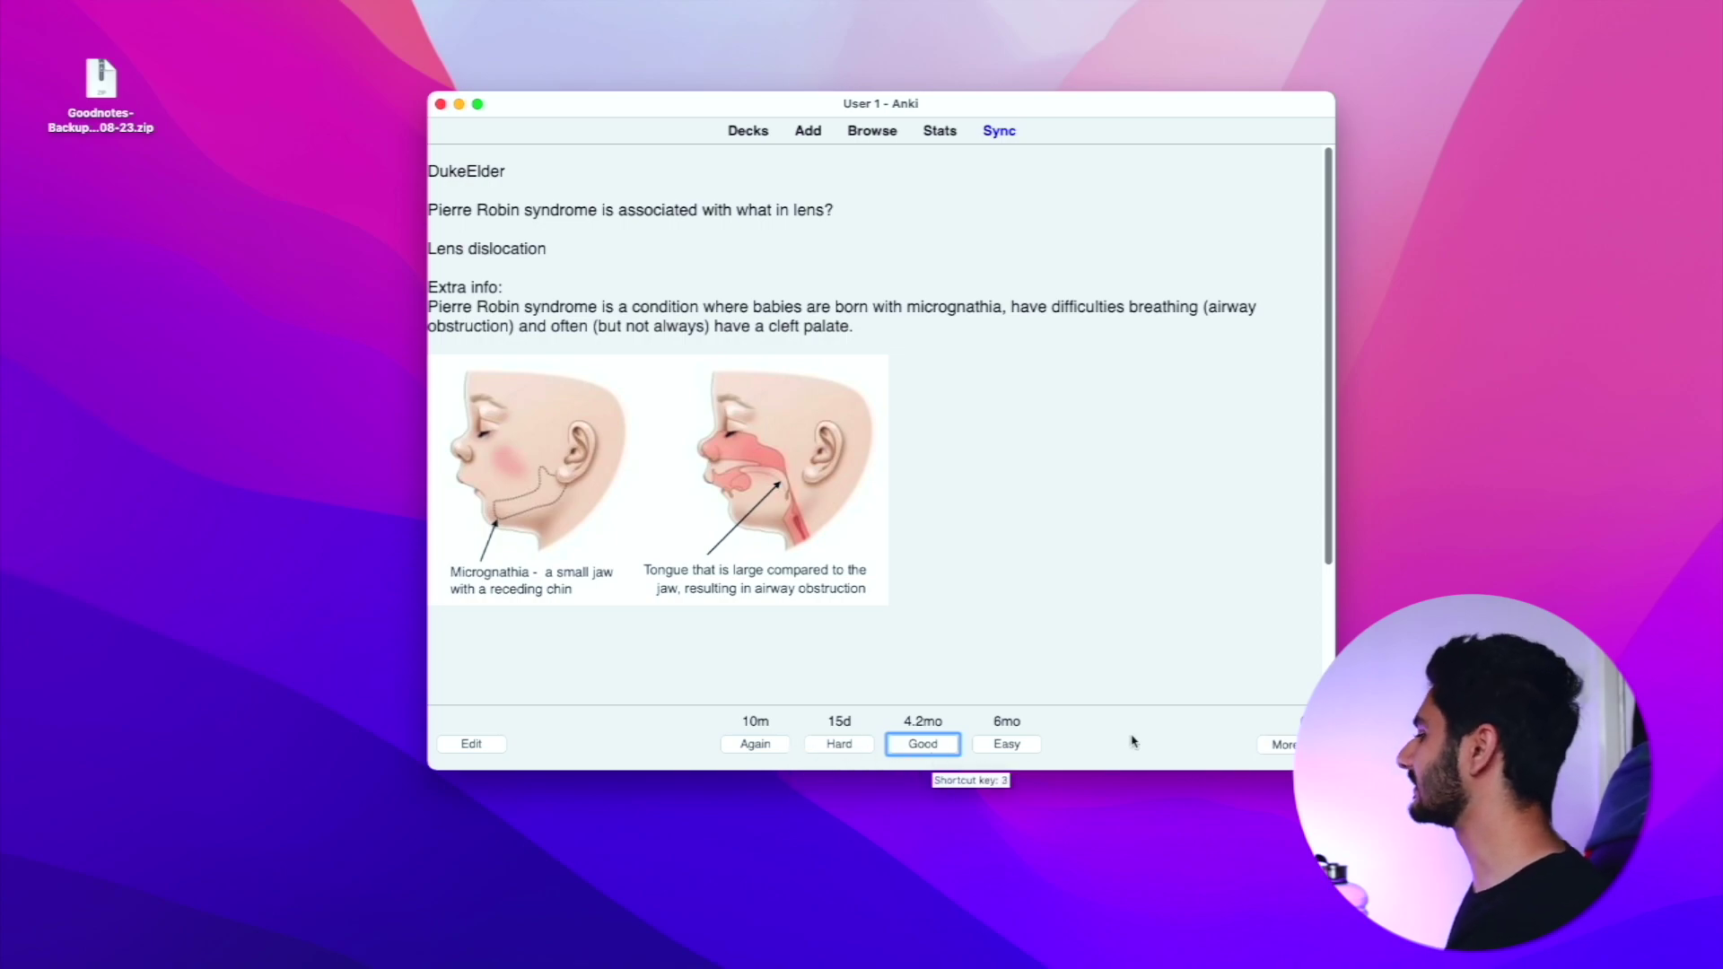
Open the Pierre Robin syndrome card in the Edit Current window.
key(d)
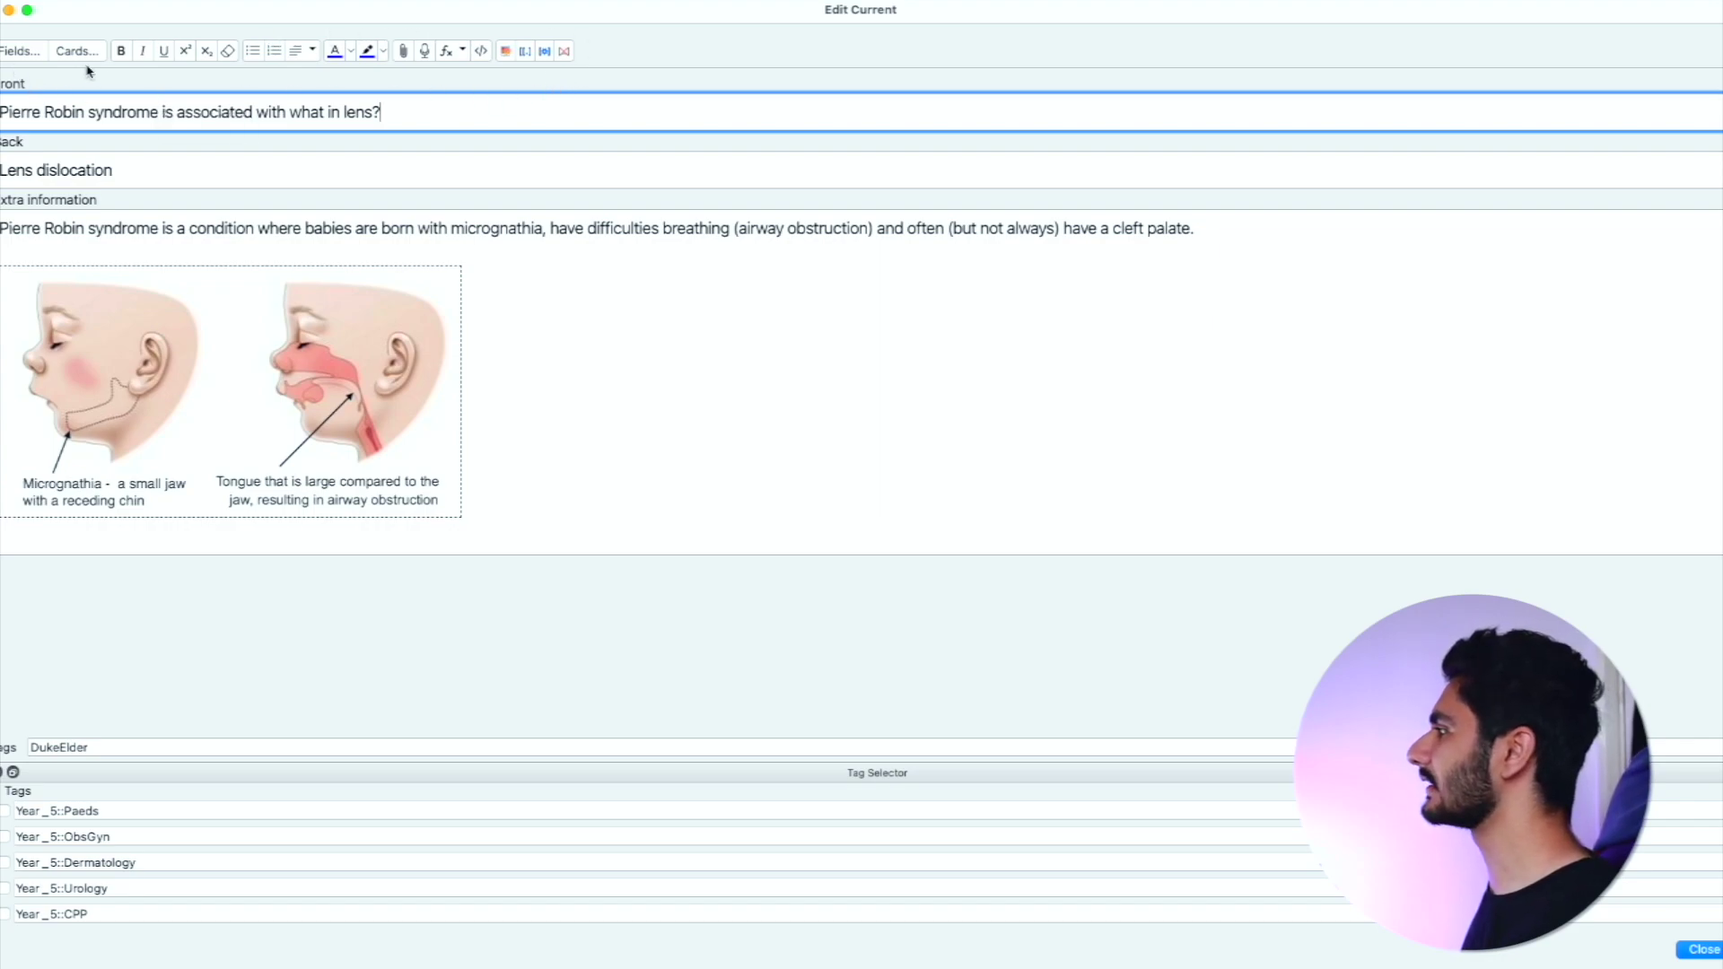
click(22, 51)
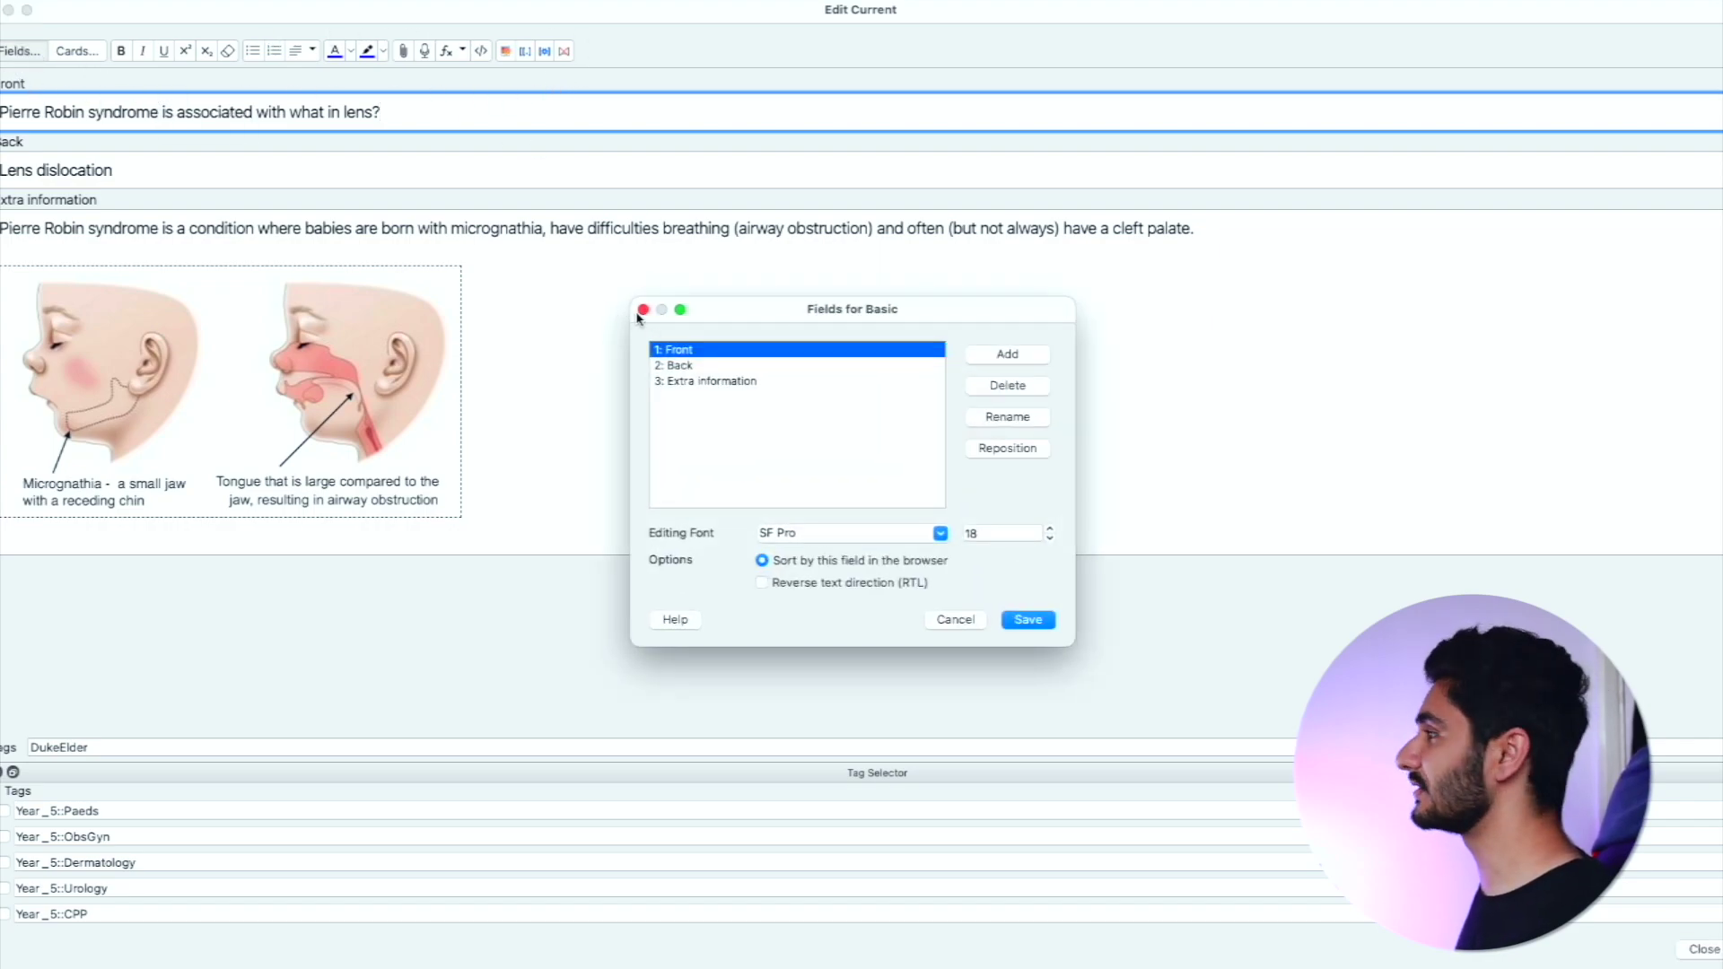
click(642, 309)
click(76, 50)
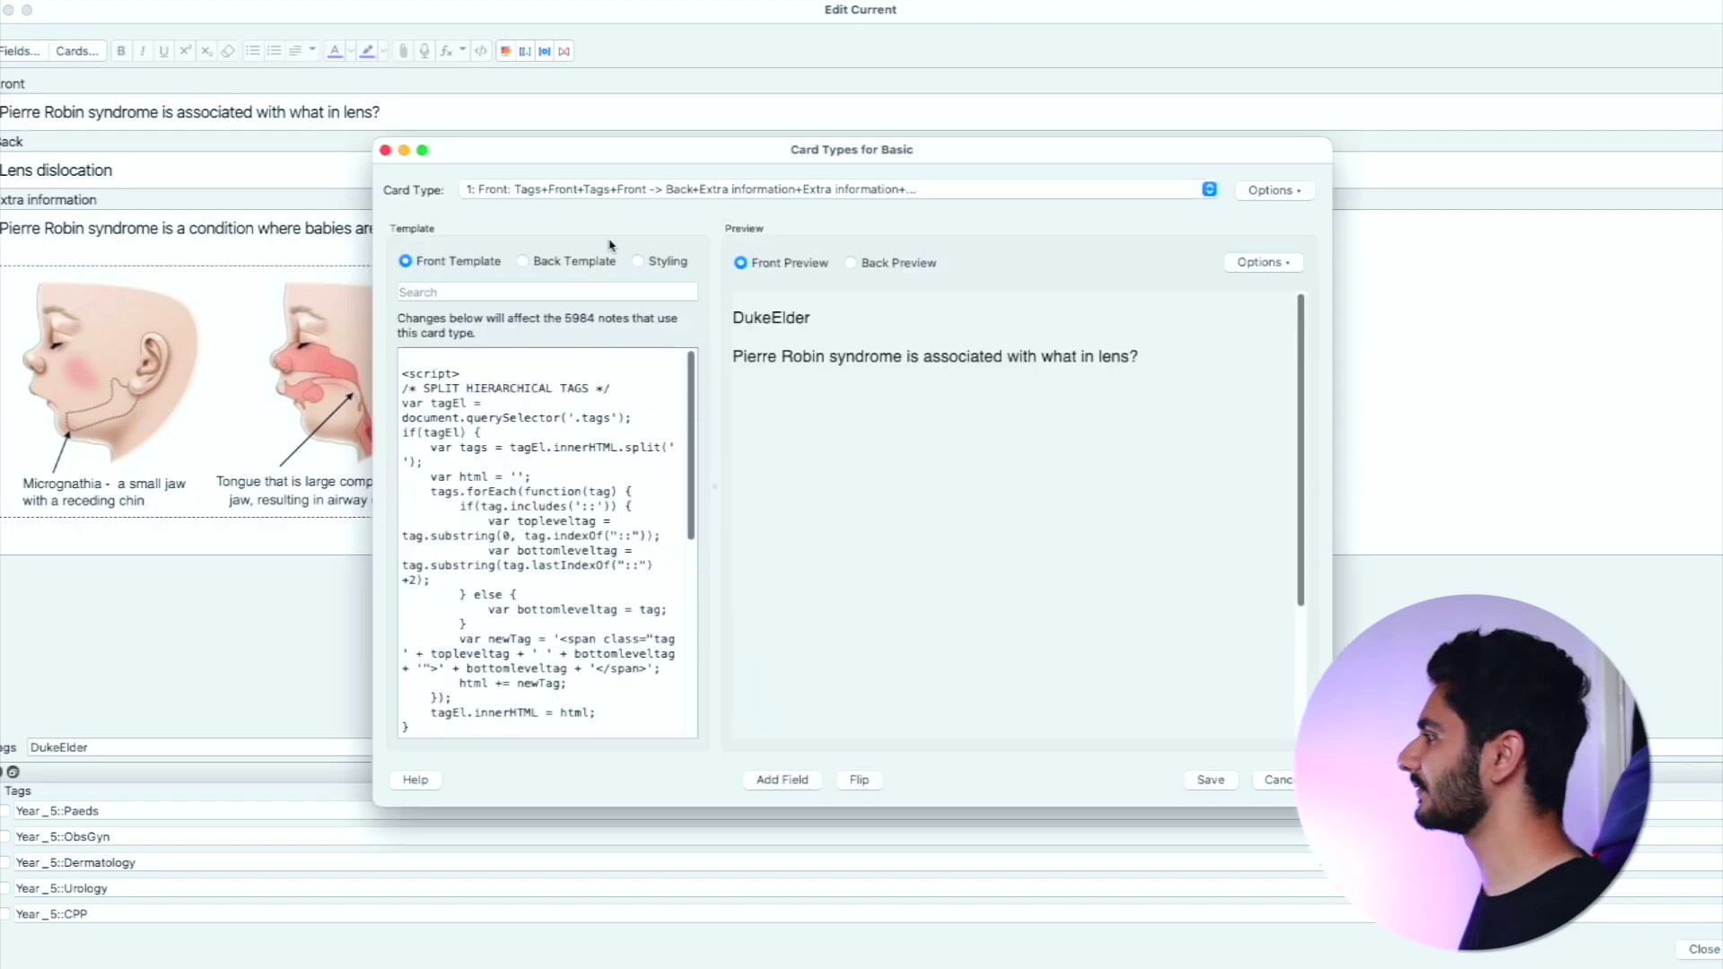
click(385, 151)
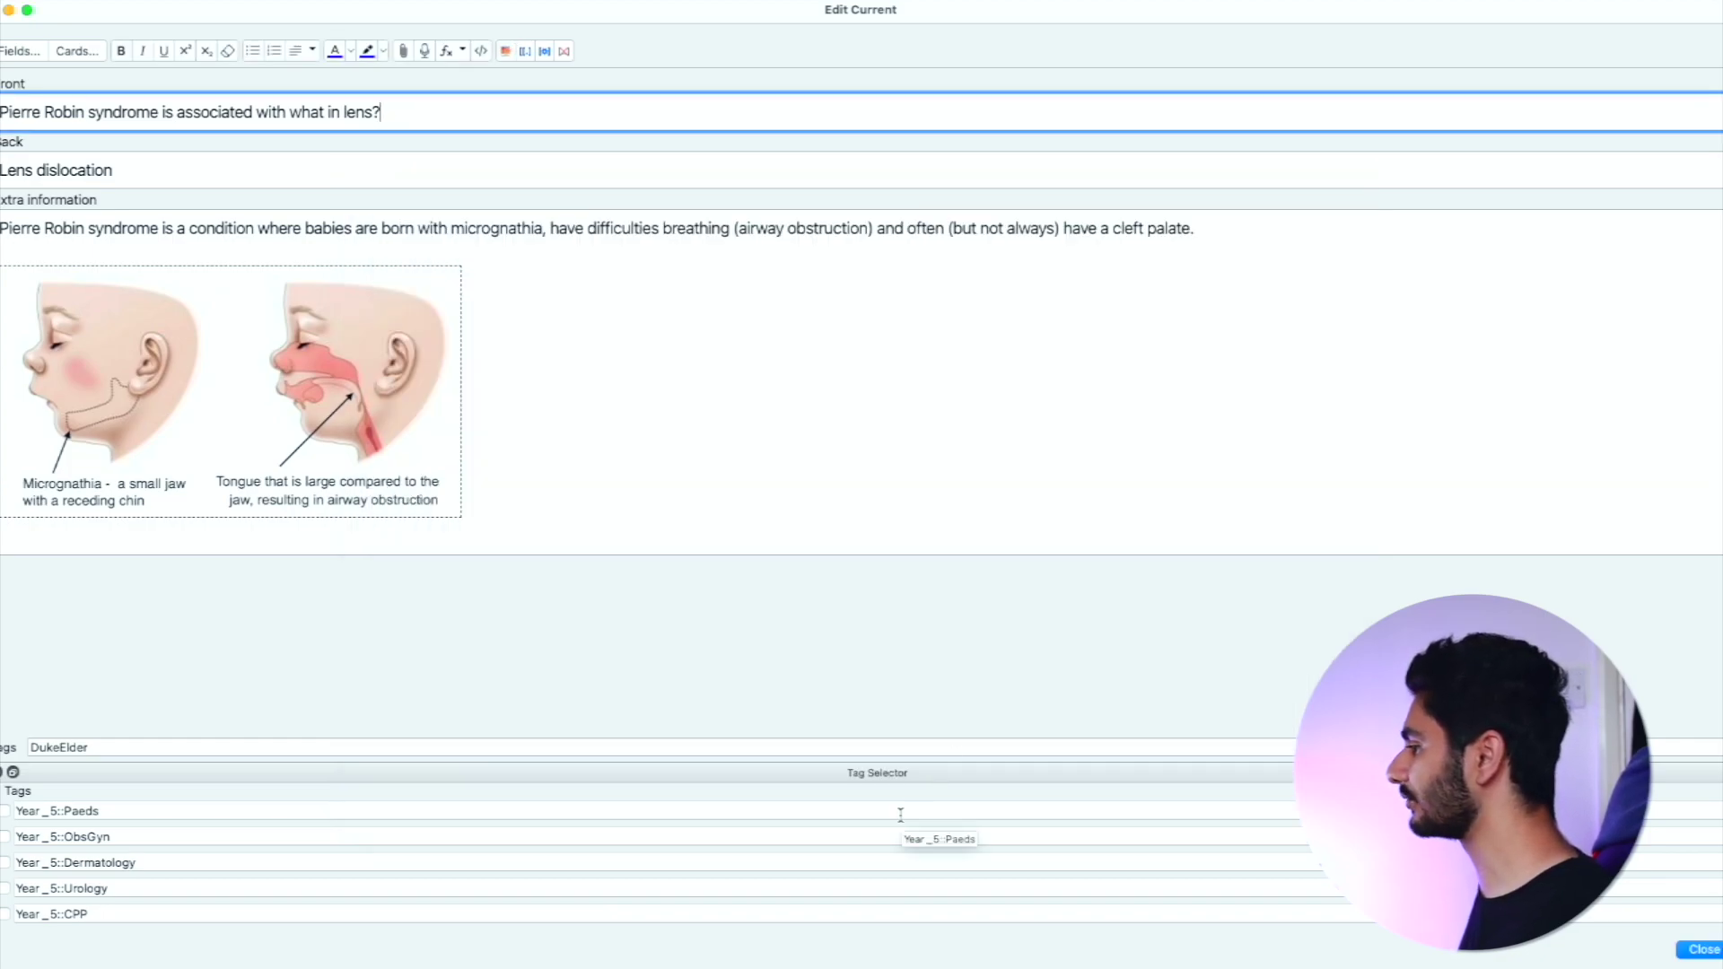
Type 'ps' in the Tags field, then discard it so only DukeElder remains.
click(857, 745)
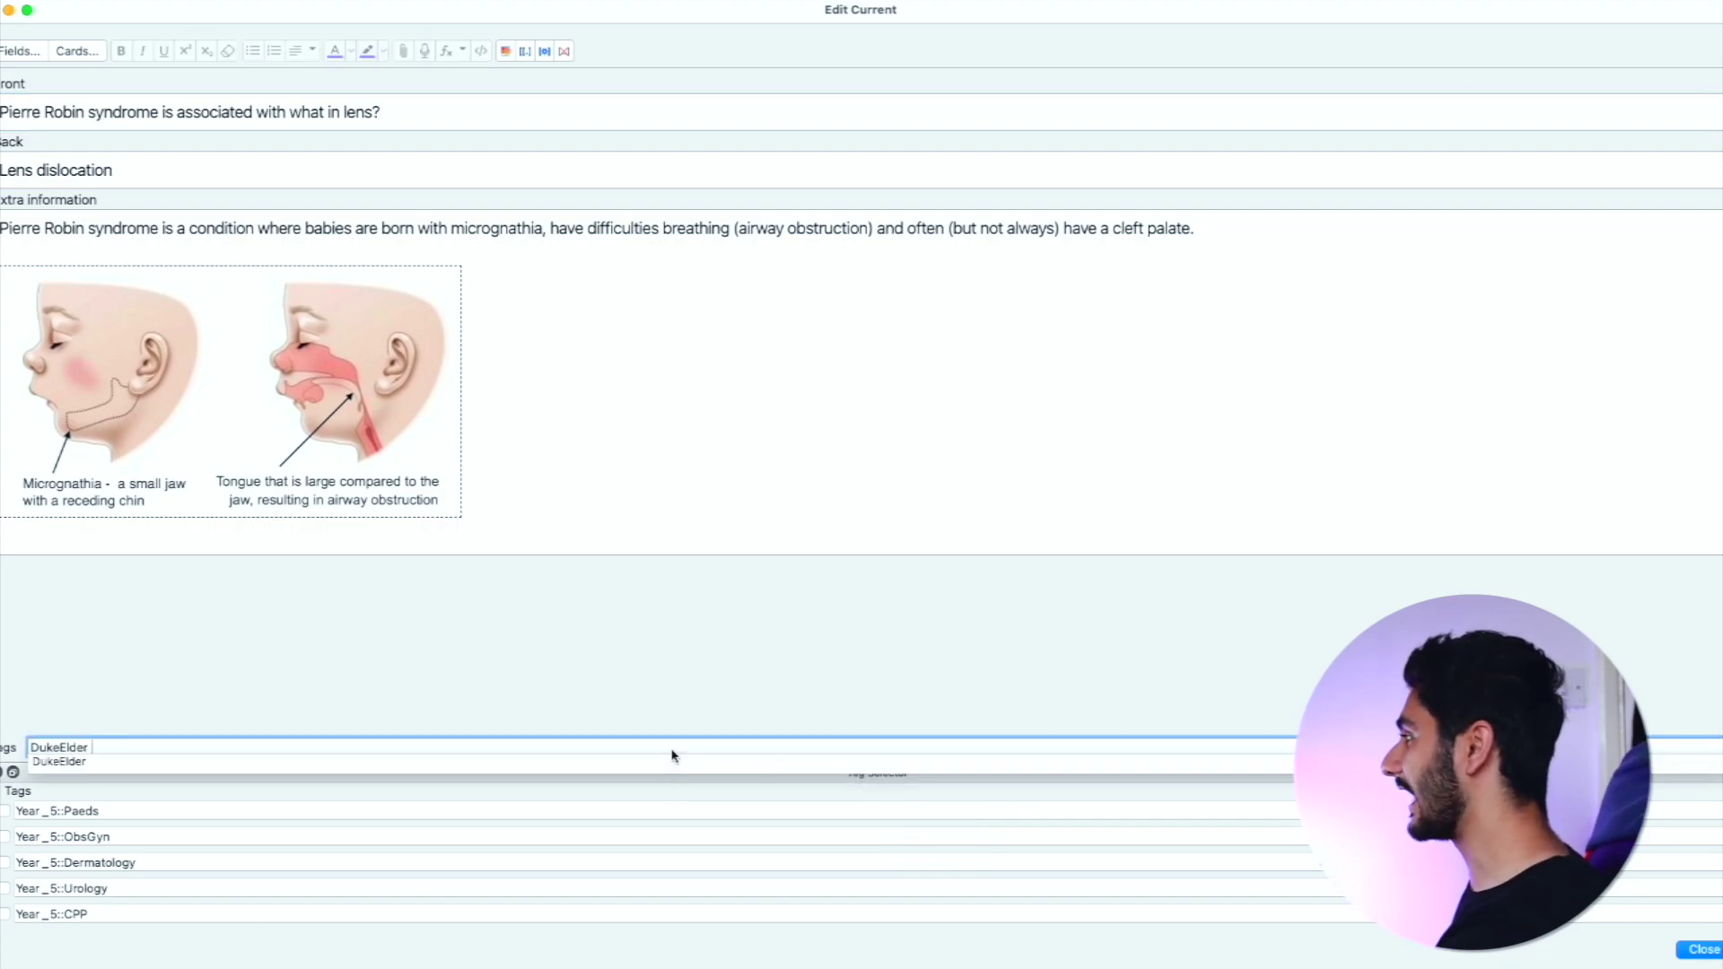
text(psy)
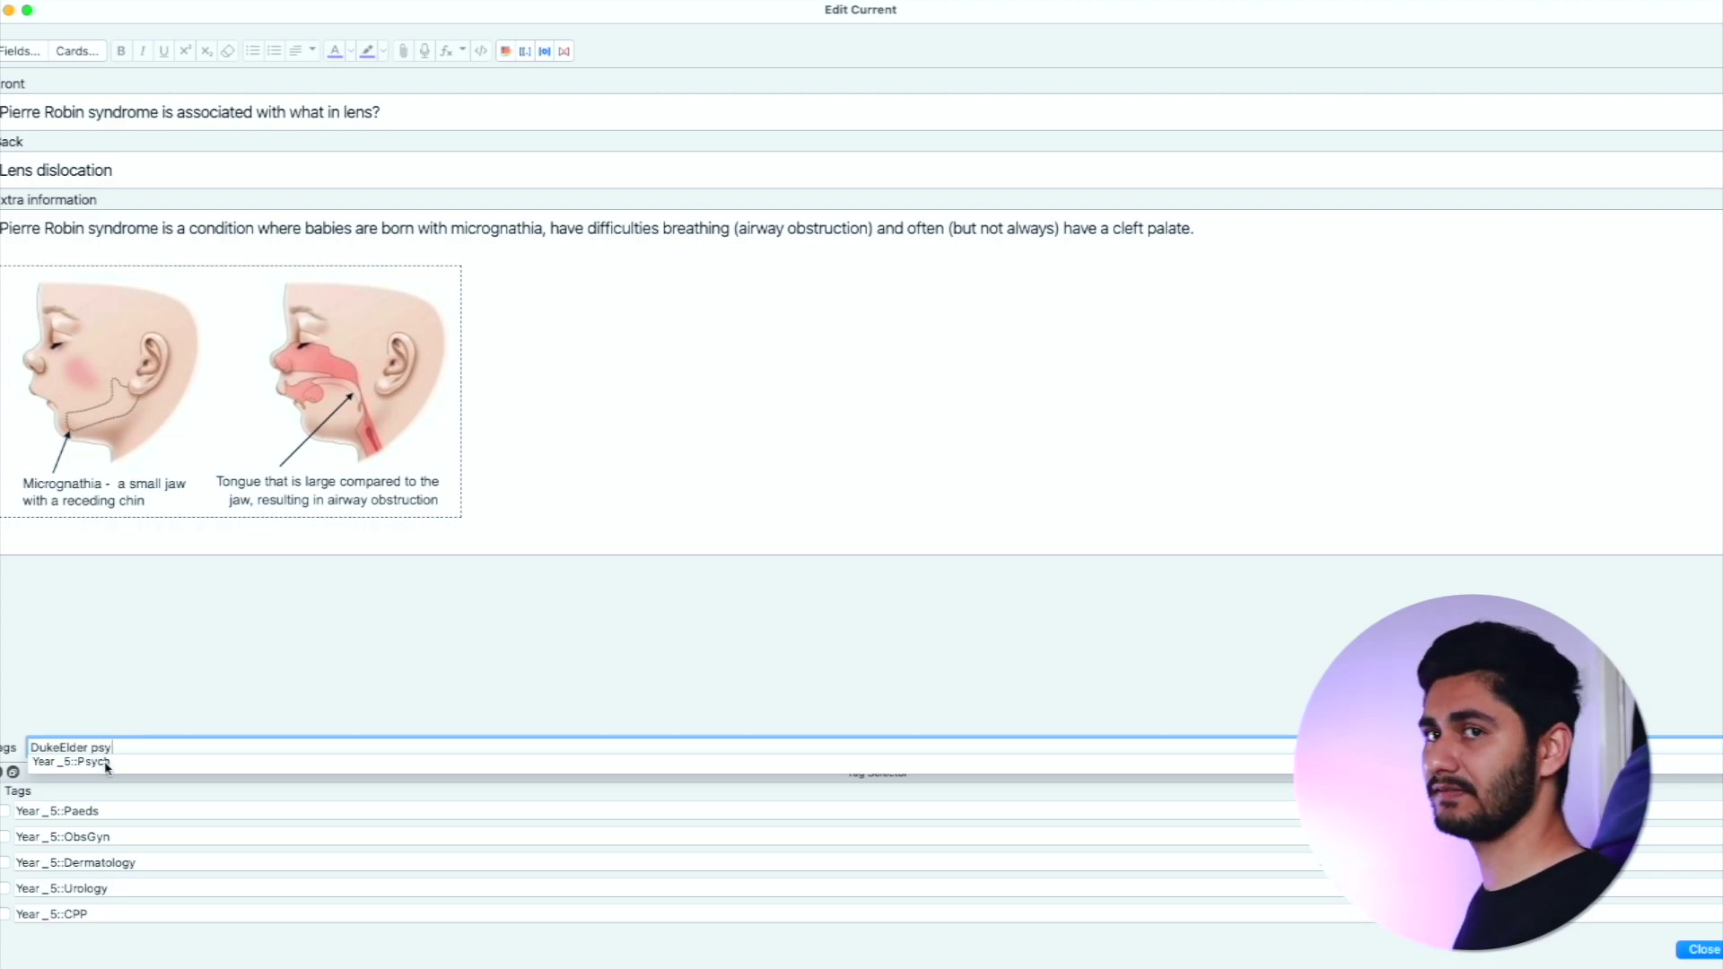
click(163, 748)
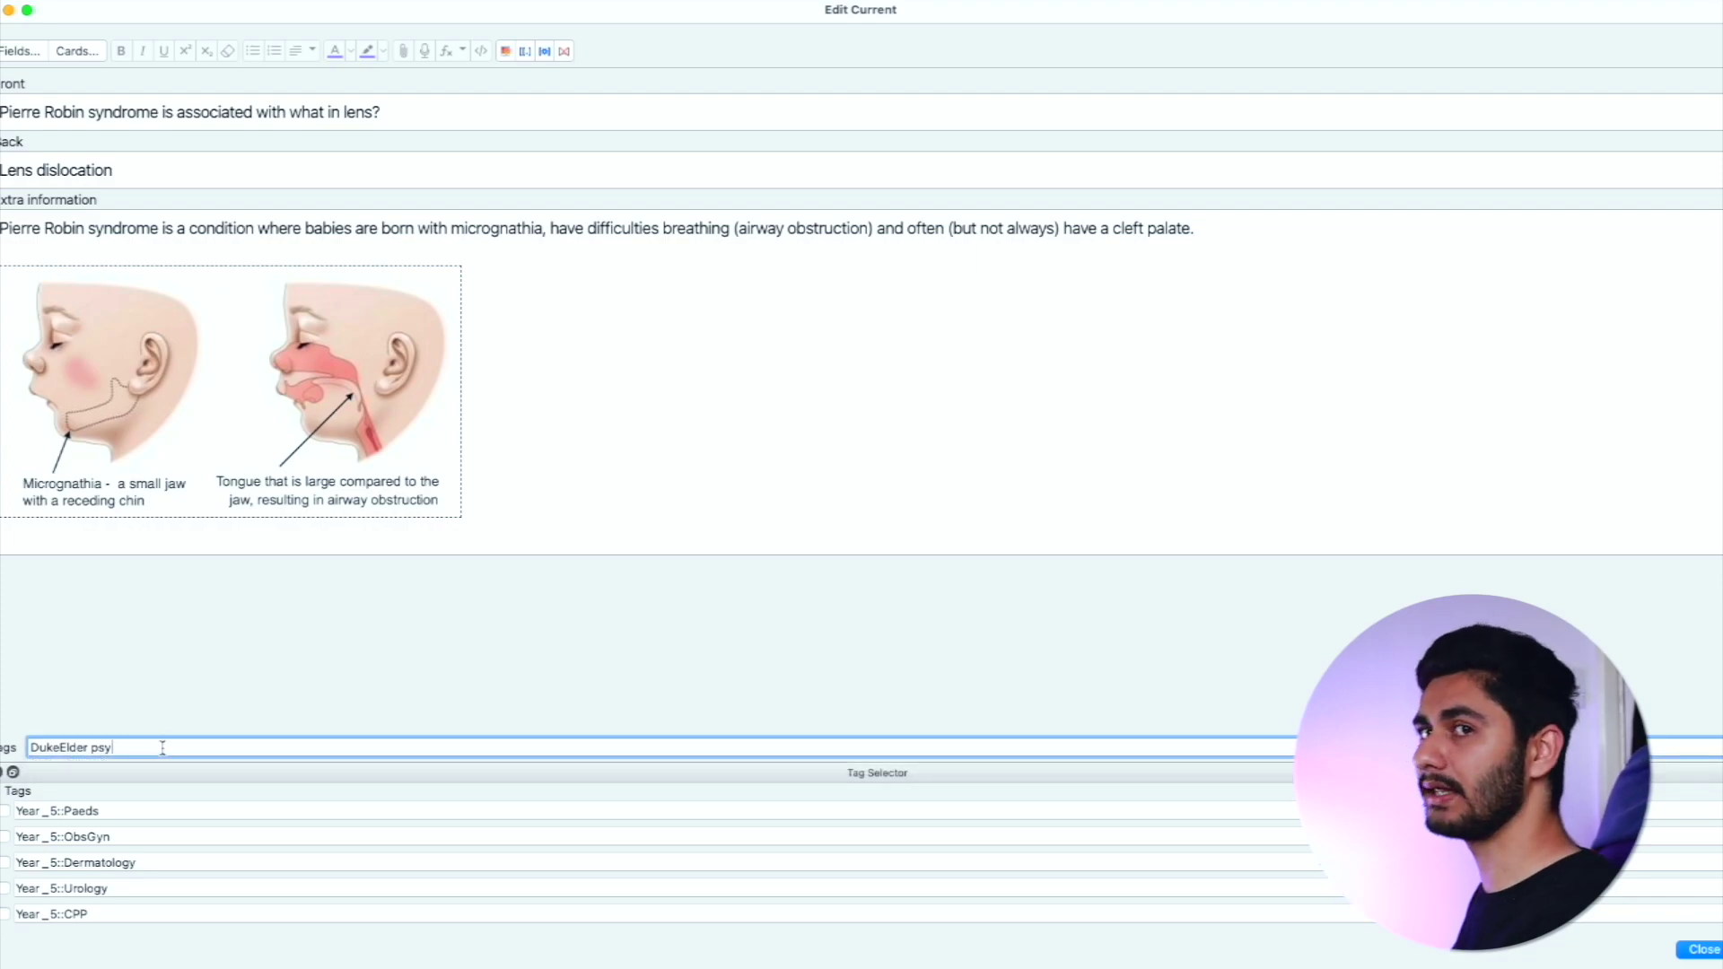
key(BackSpace)
key(BackSpace)
key(BackSpace)
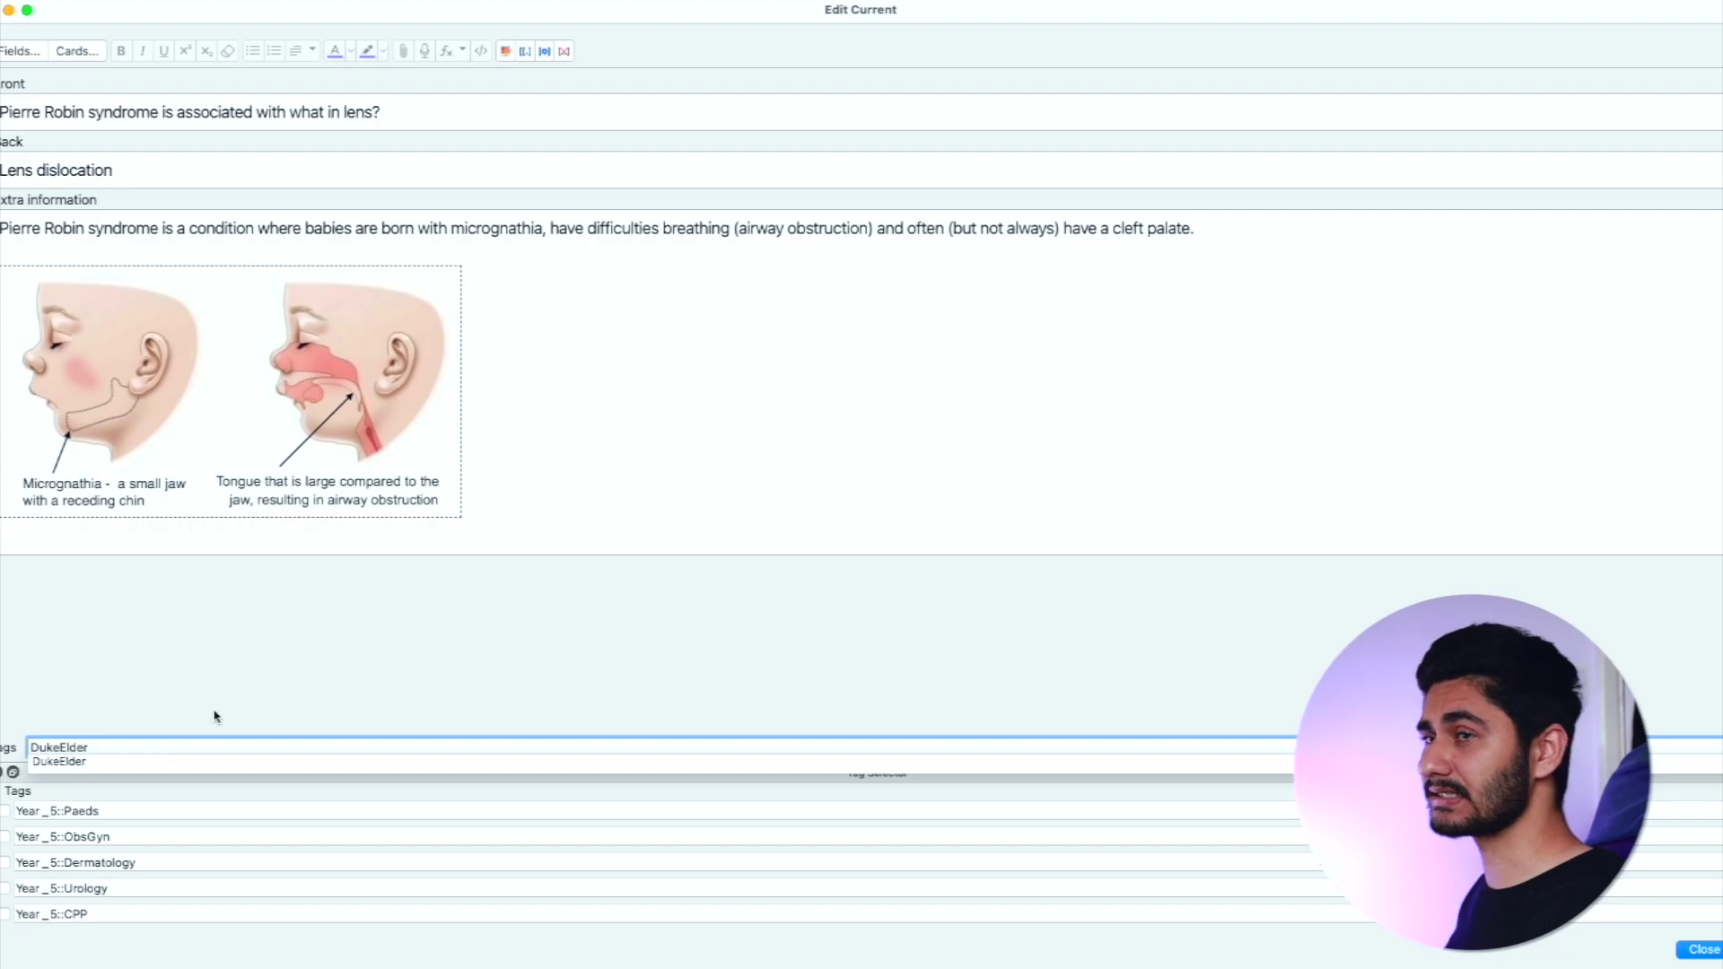
key(Escape)
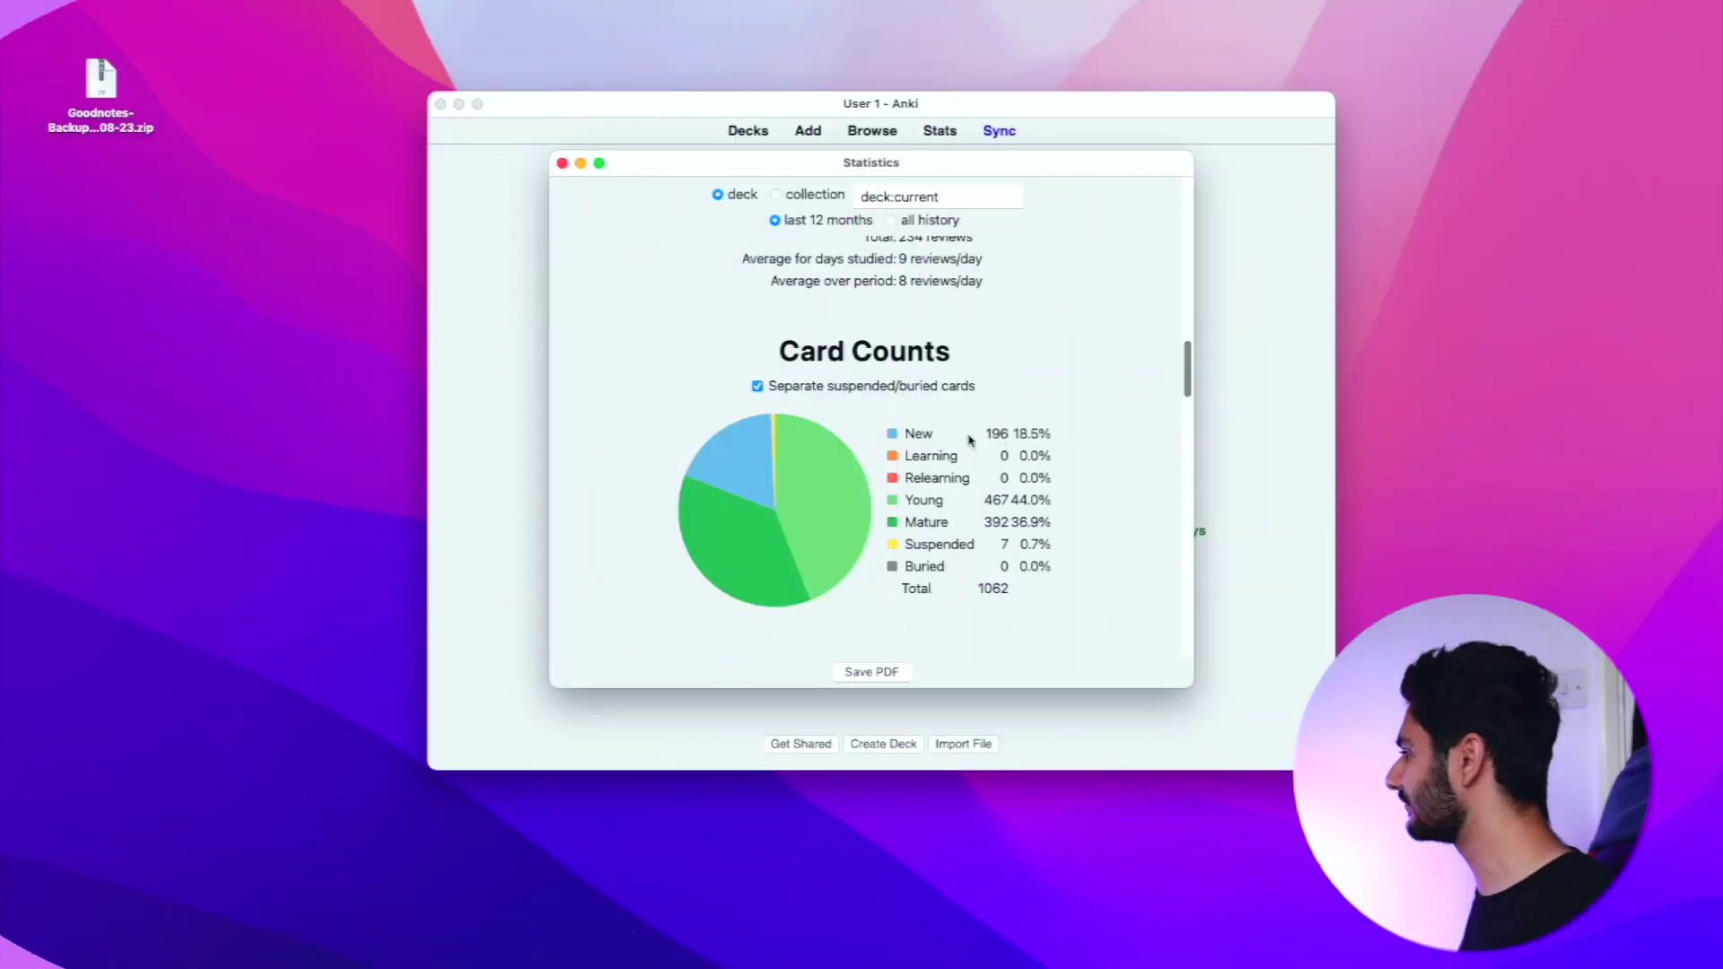
Make the statistics count suspended and buried cards separately, and scroll the charts.
click(852, 386)
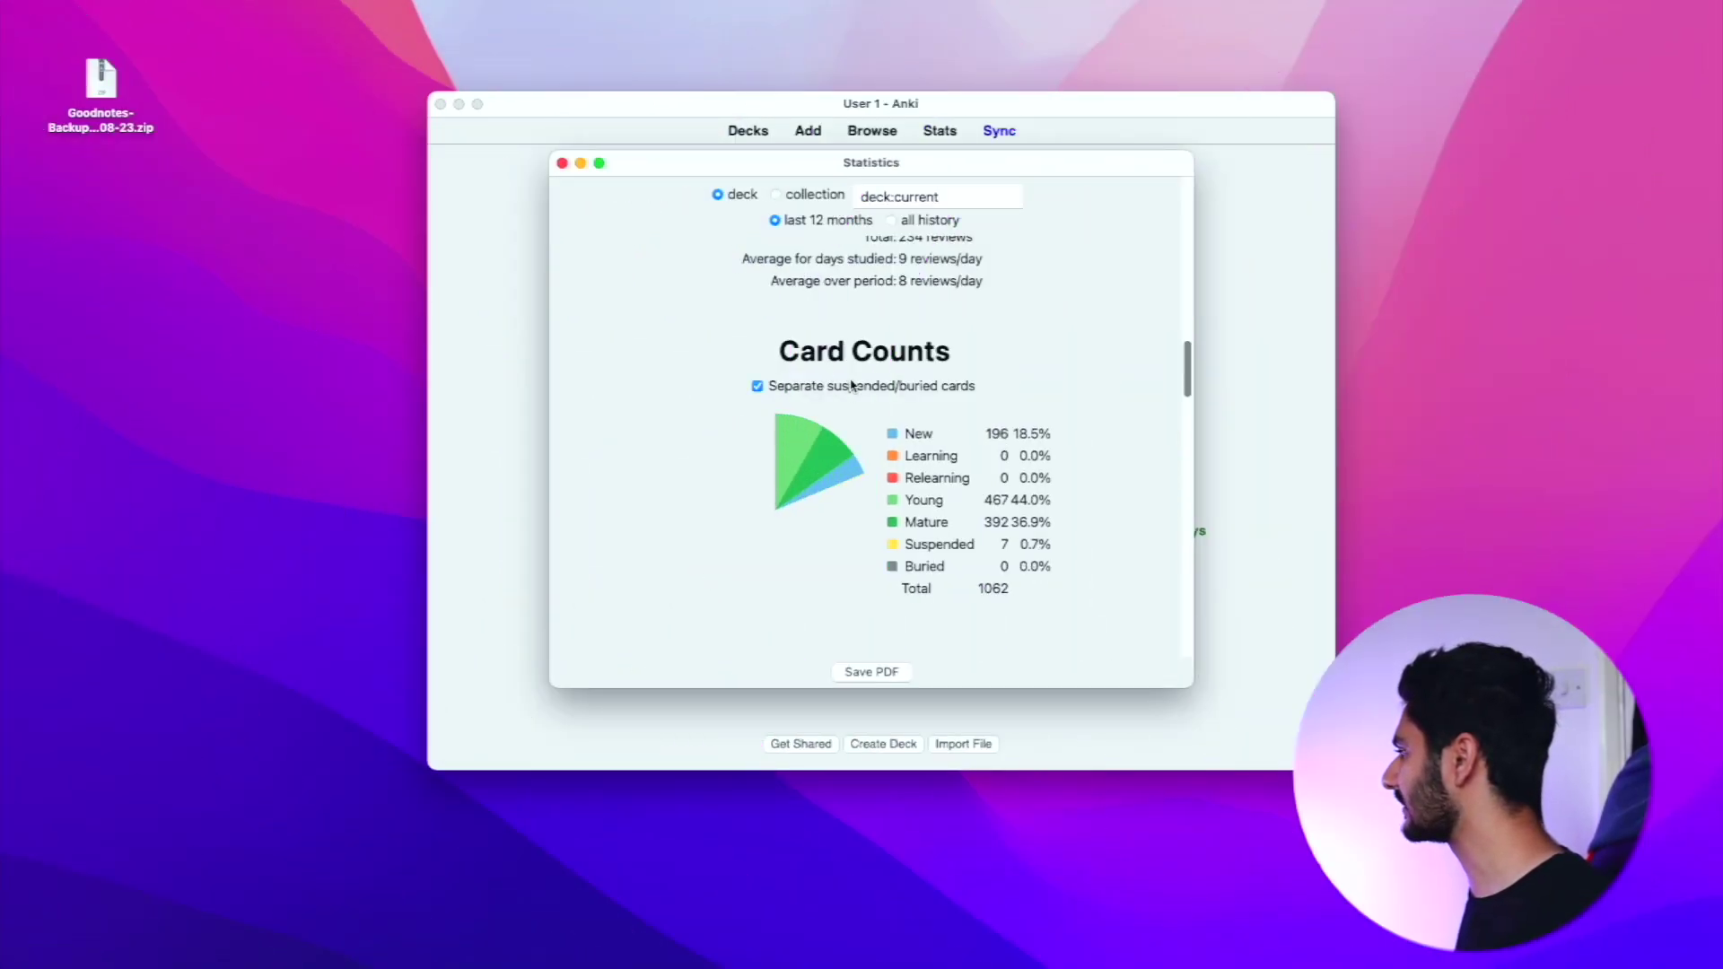
scroll(899, 446, down, 5)
scroll(899, 446, down, 10)
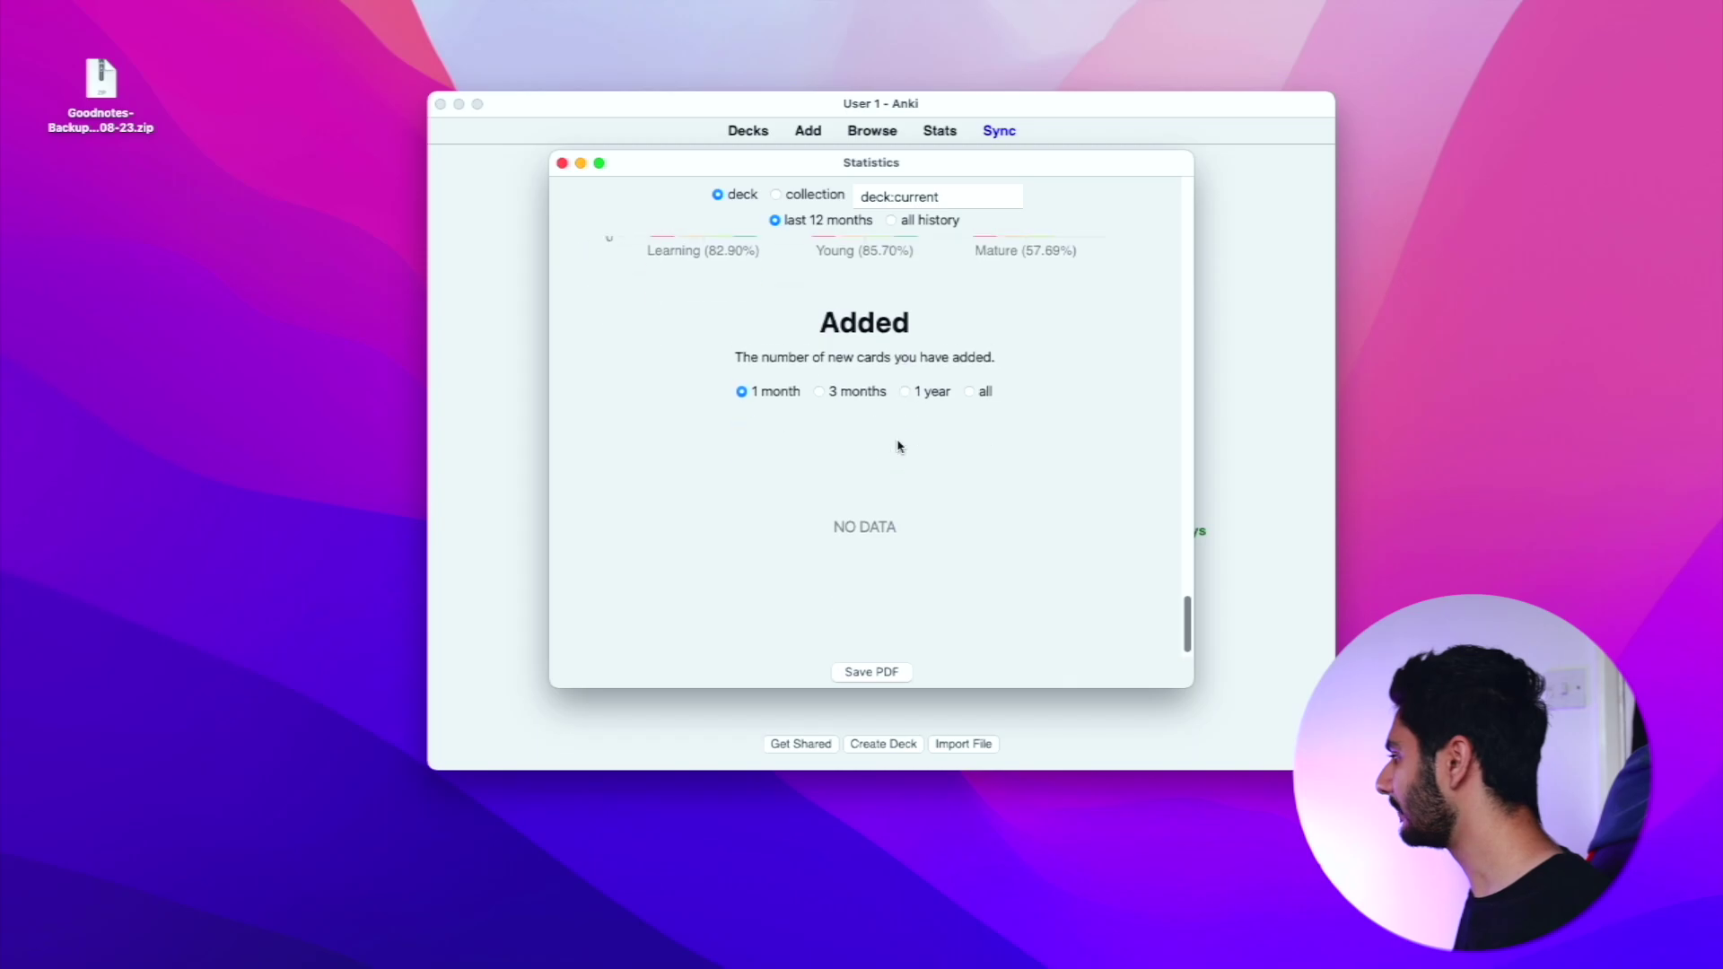
scroll(899, 446, up, 3)
scroll(900, 446, up, 6)
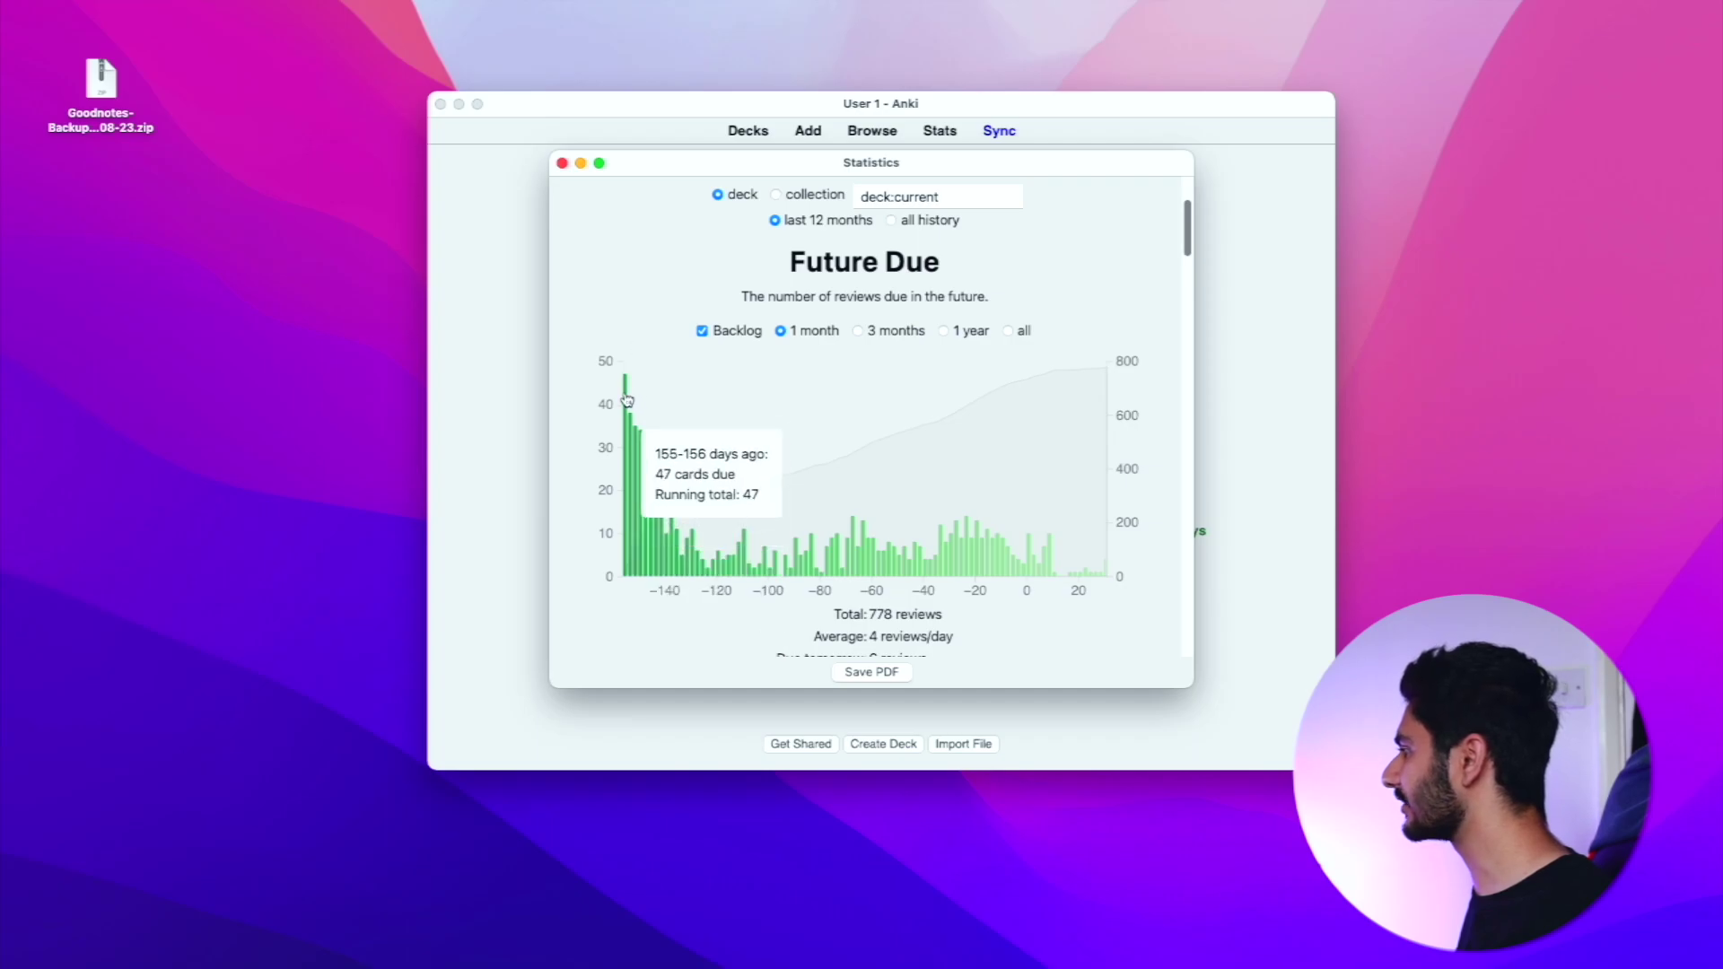
List the 47 cards behind the tallest Future Due bar, step through several, then close Browse.
click(625, 388)
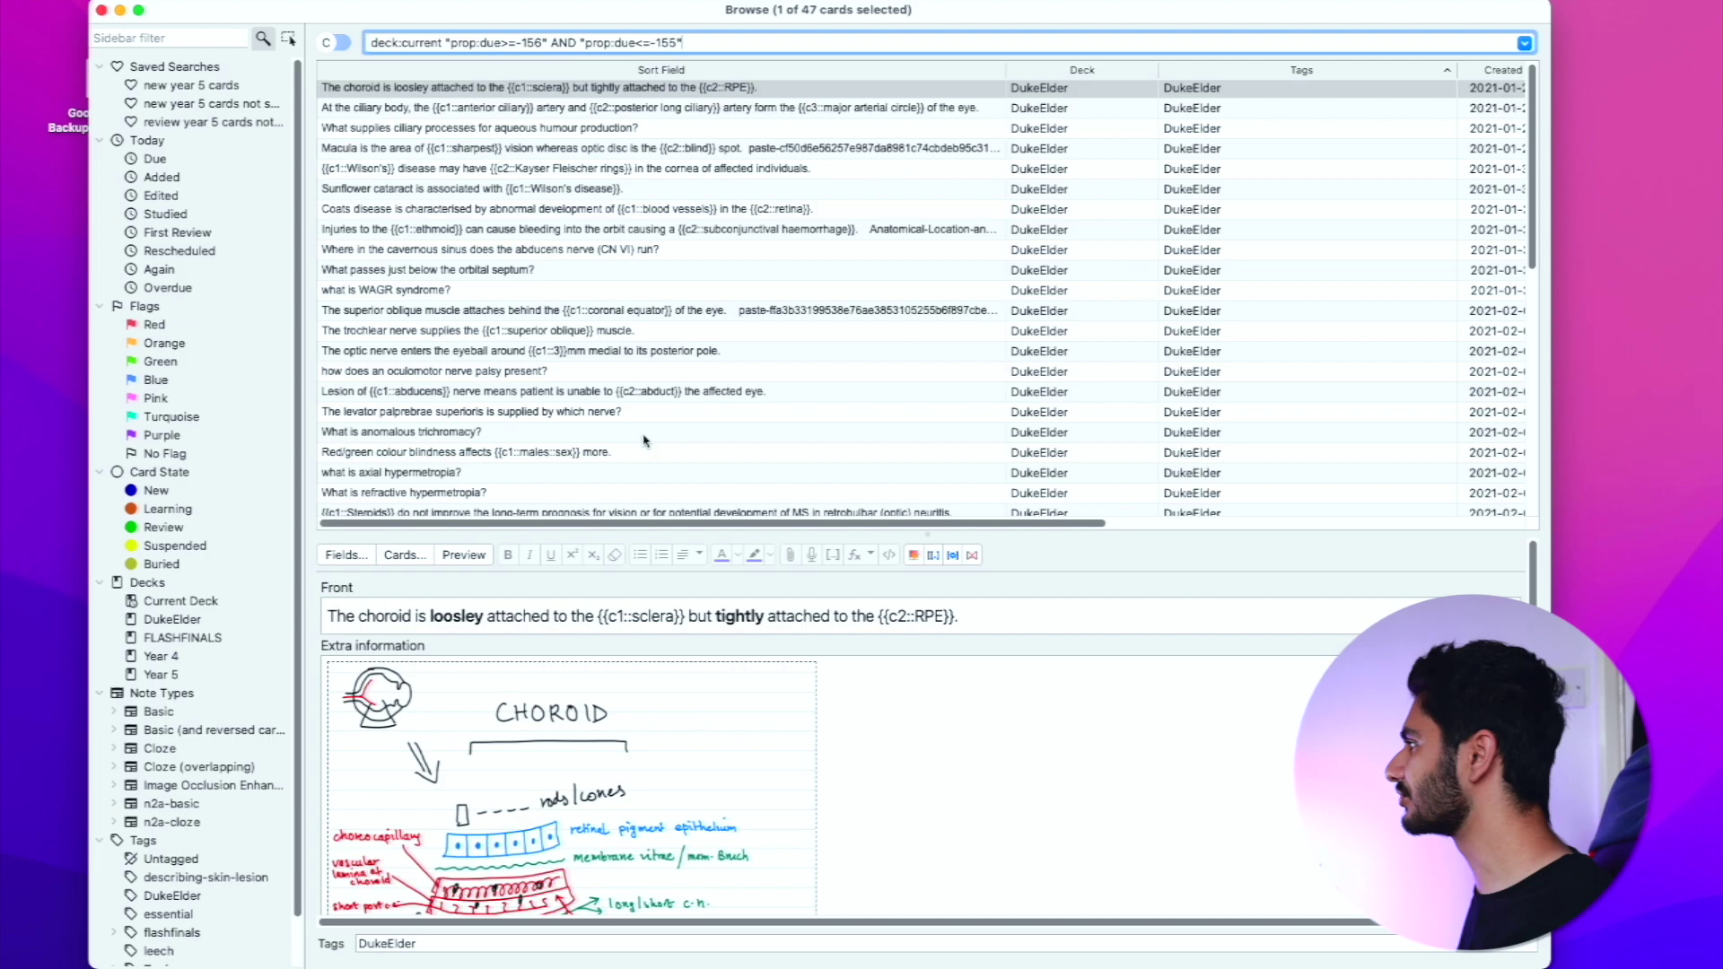
scroll(646, 431, down, 10)
scroll(644, 442, up, 10)
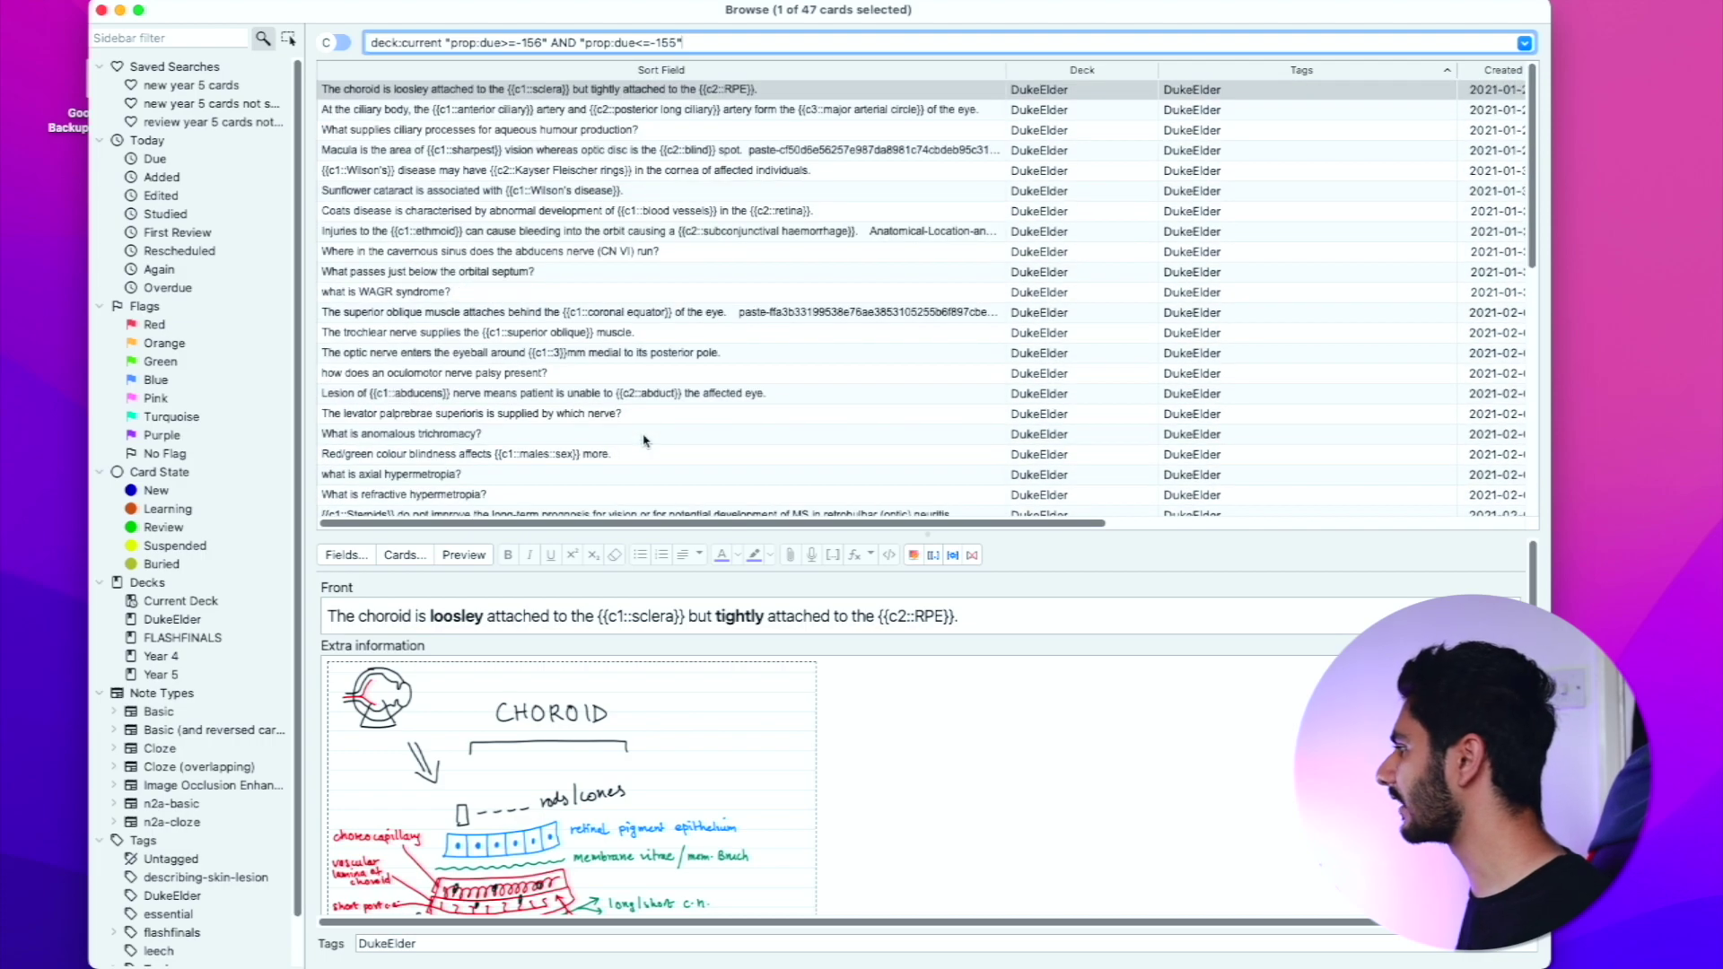
click(664, 109)
key(Down)
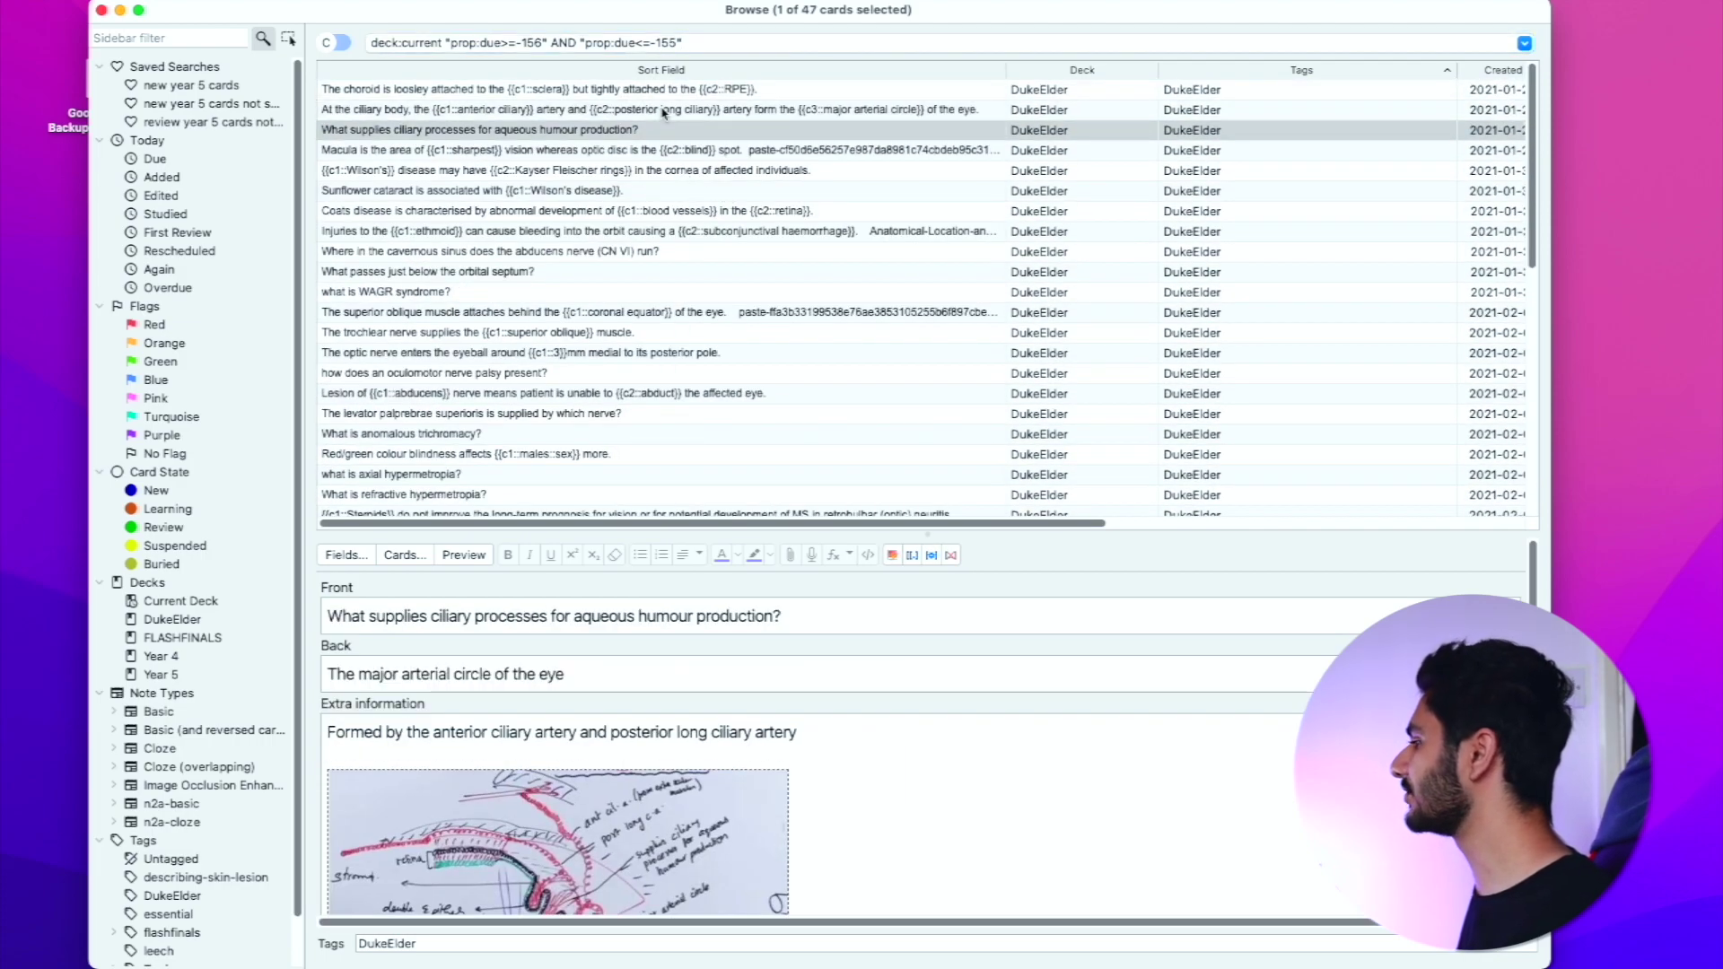
key(Down)
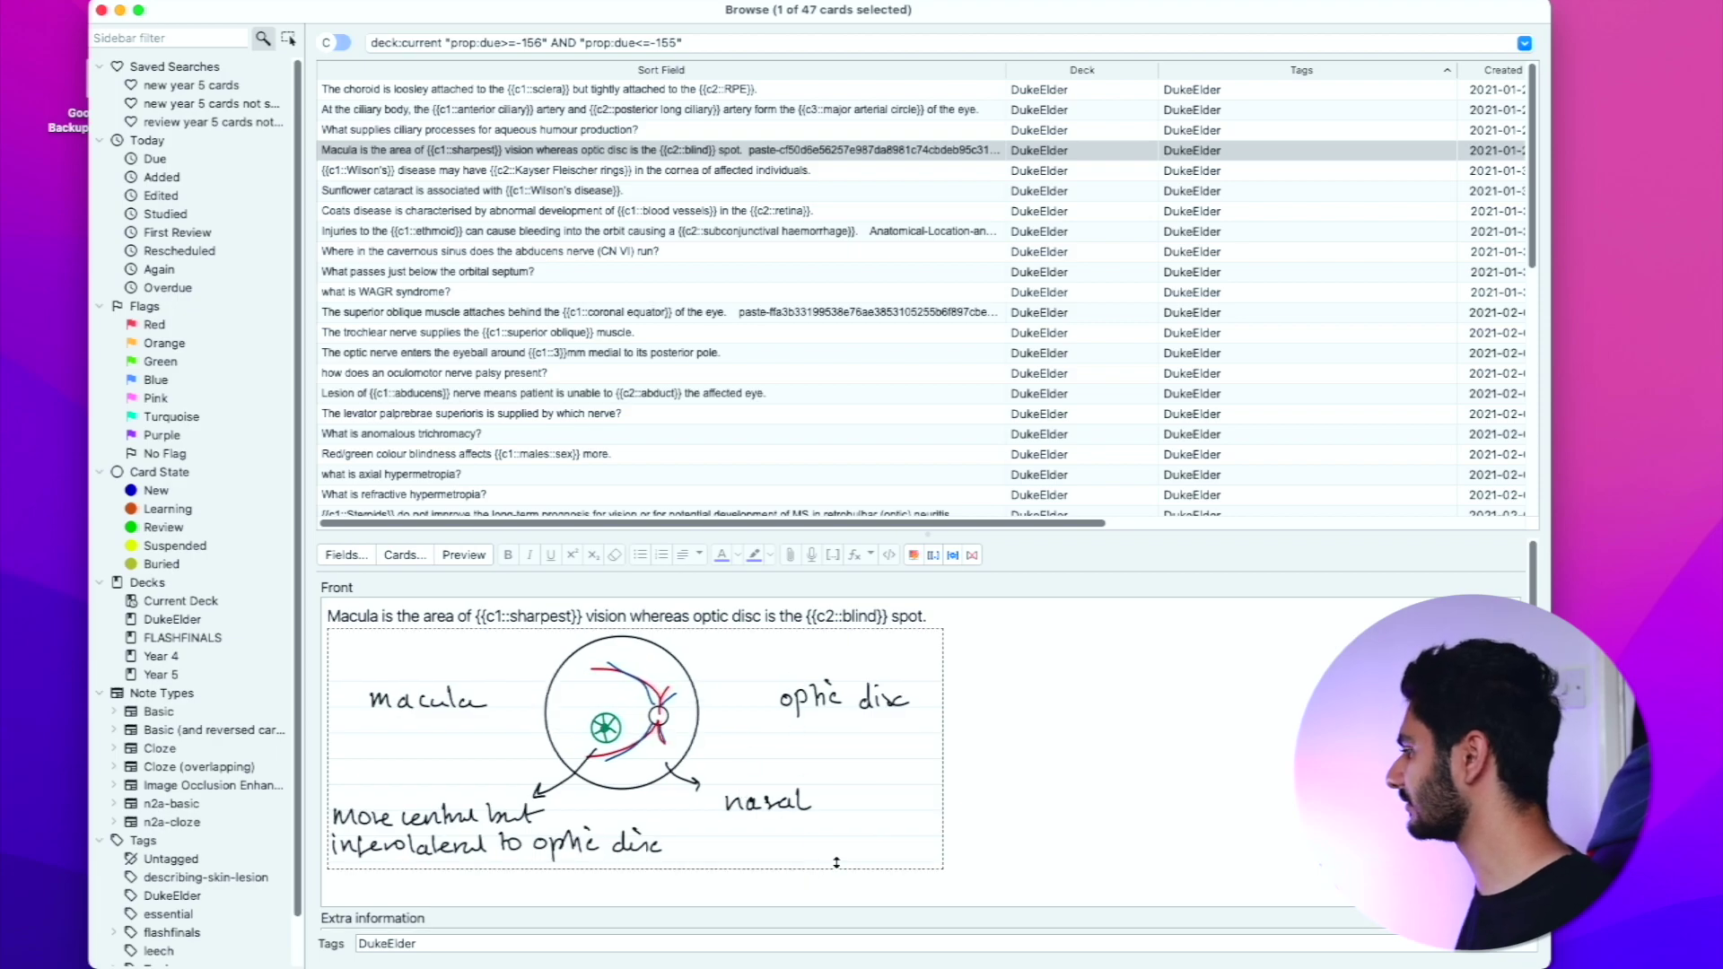
scroll(837, 863, down, 1)
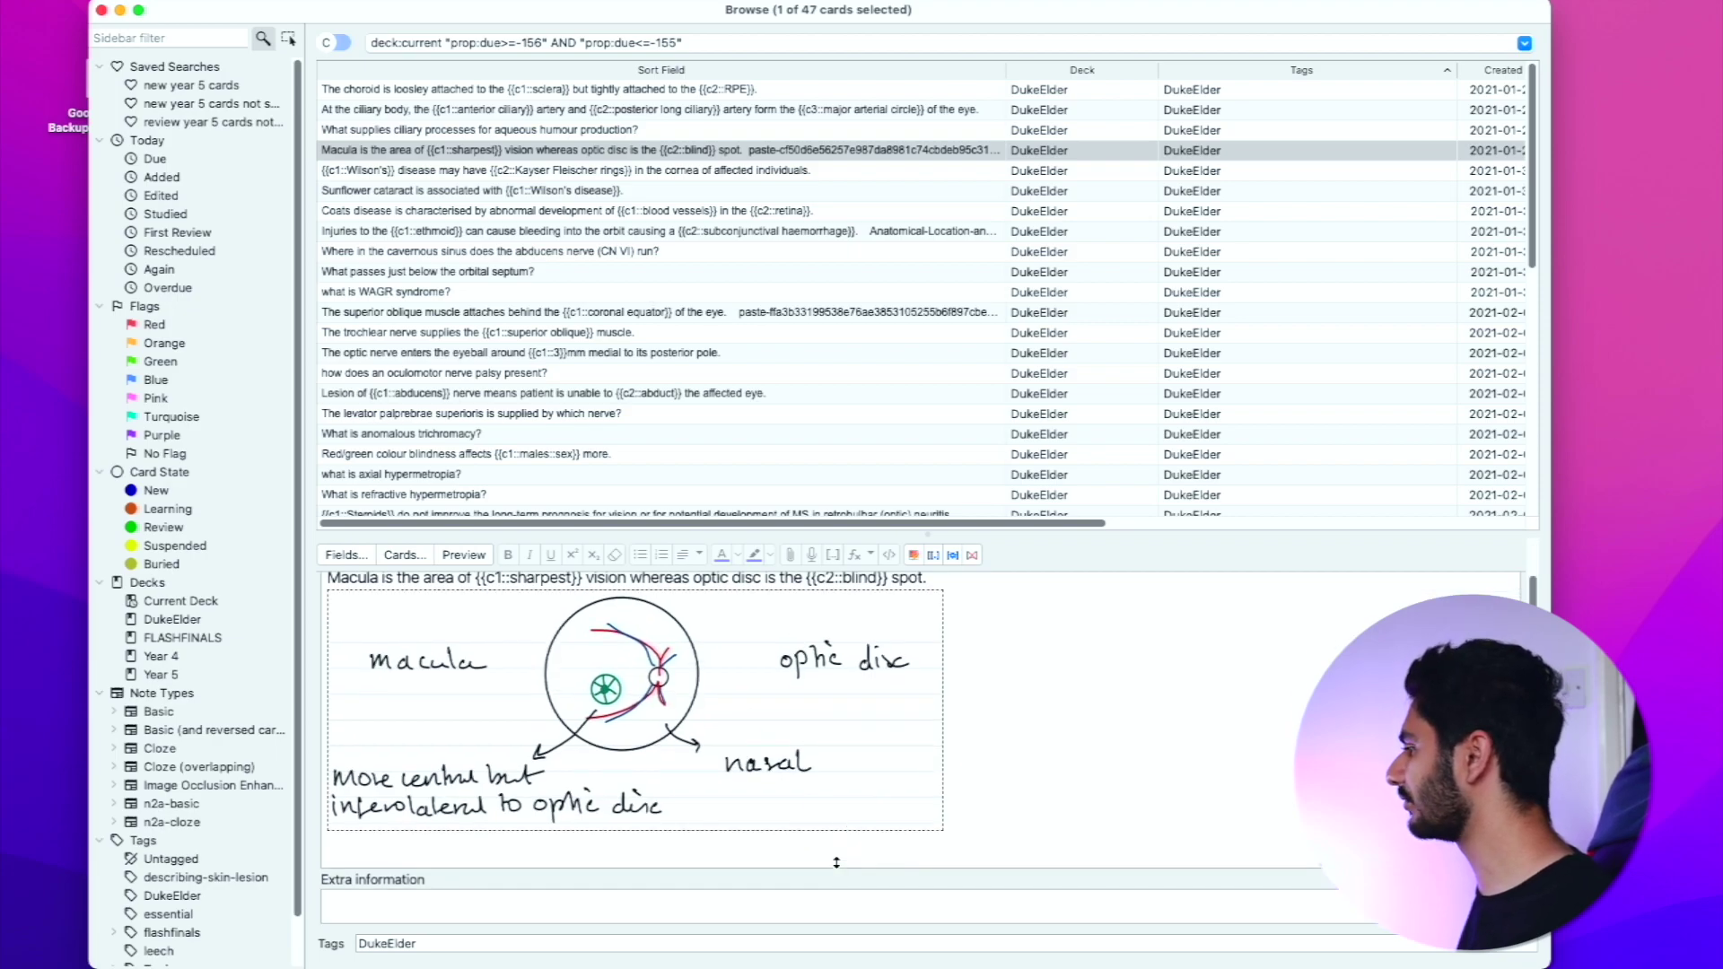
click(101, 10)
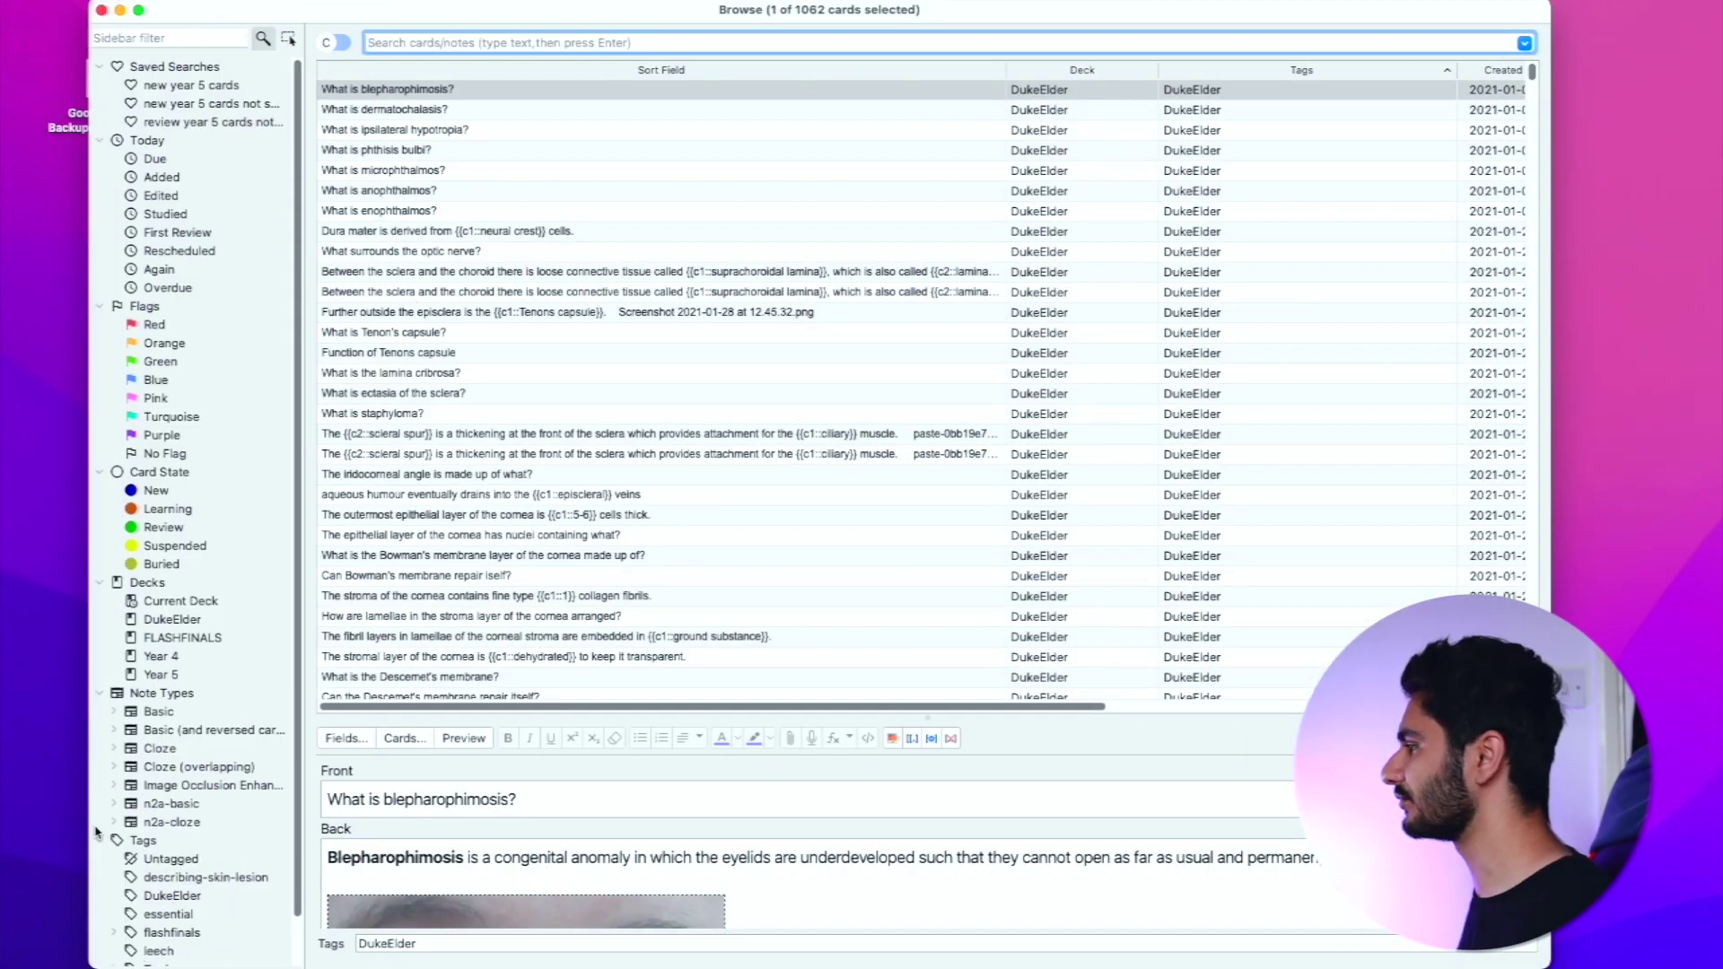
Collapse the Browse sidebar groups and list all flagged cards.
click(103, 841)
click(100, 692)
click(100, 583)
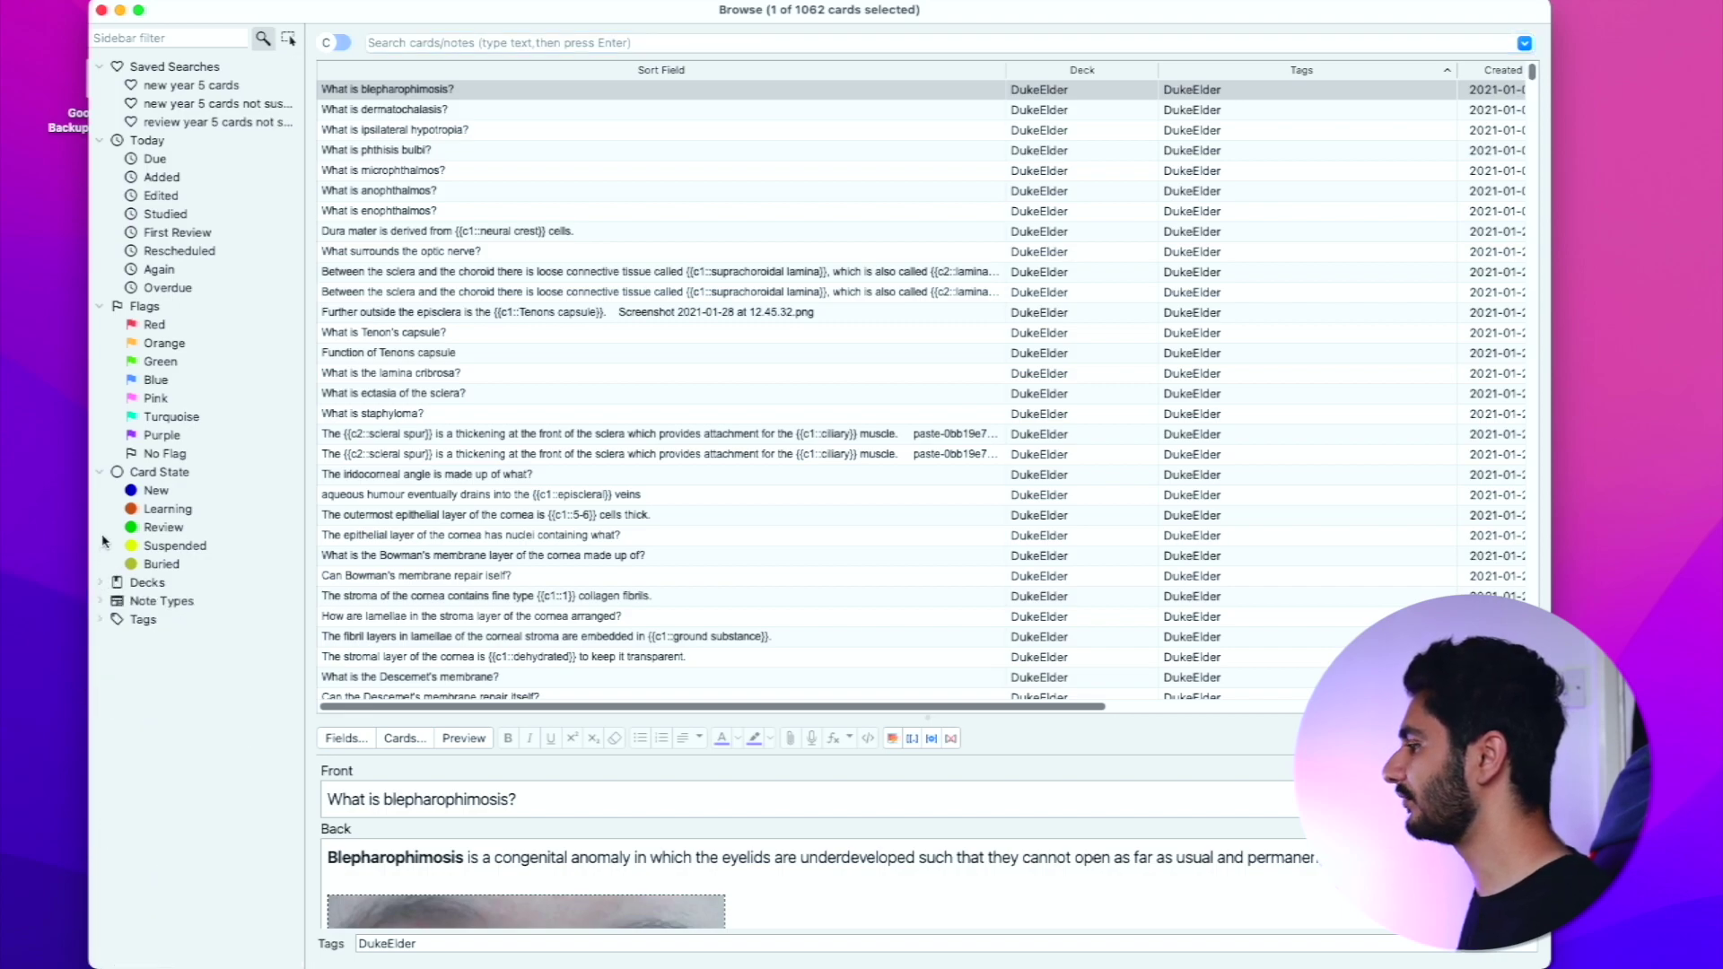
click(101, 473)
click(104, 308)
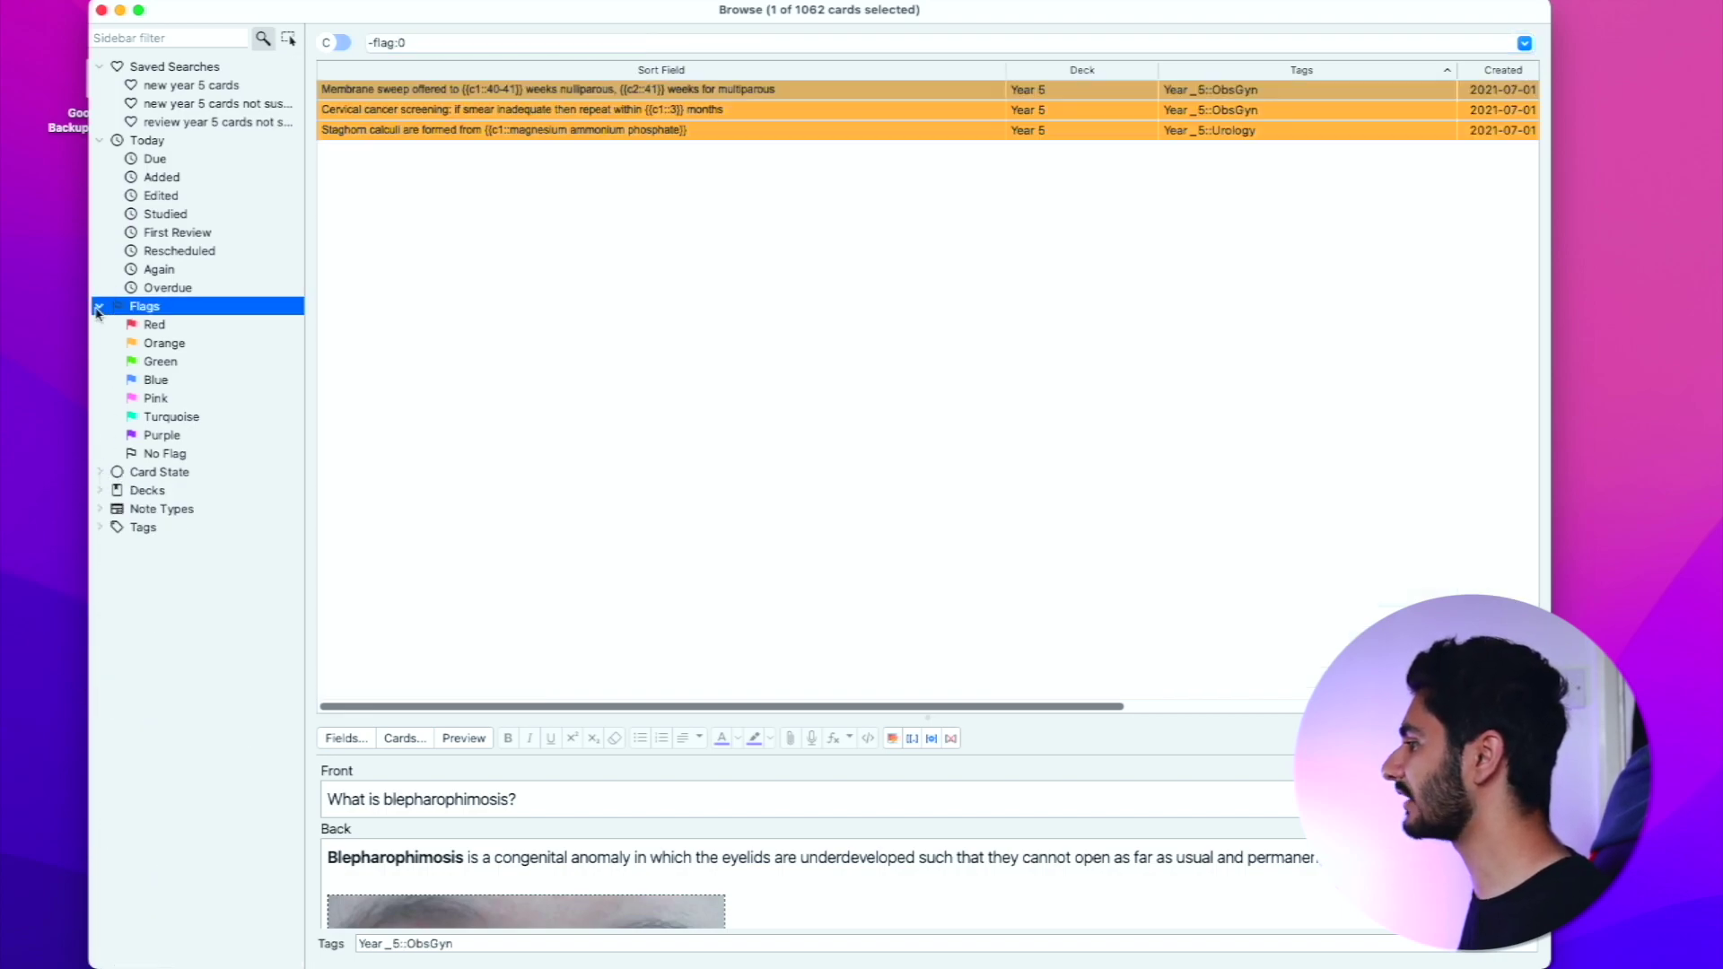
click(100, 306)
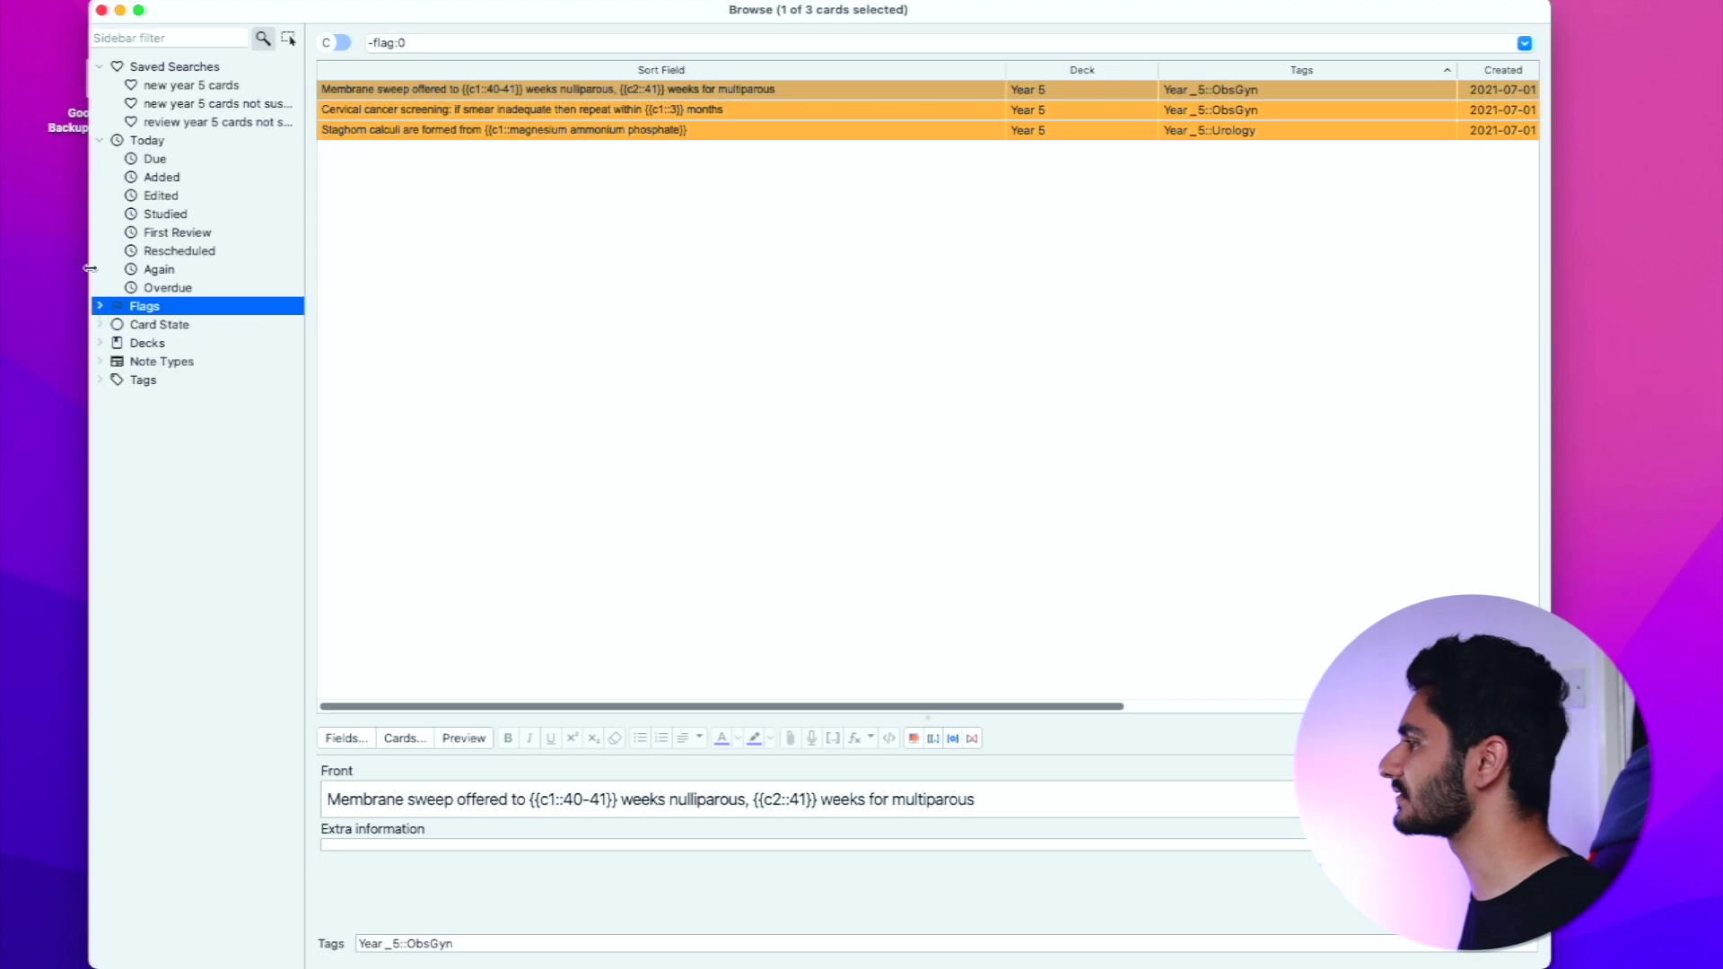
click(101, 141)
click(100, 66)
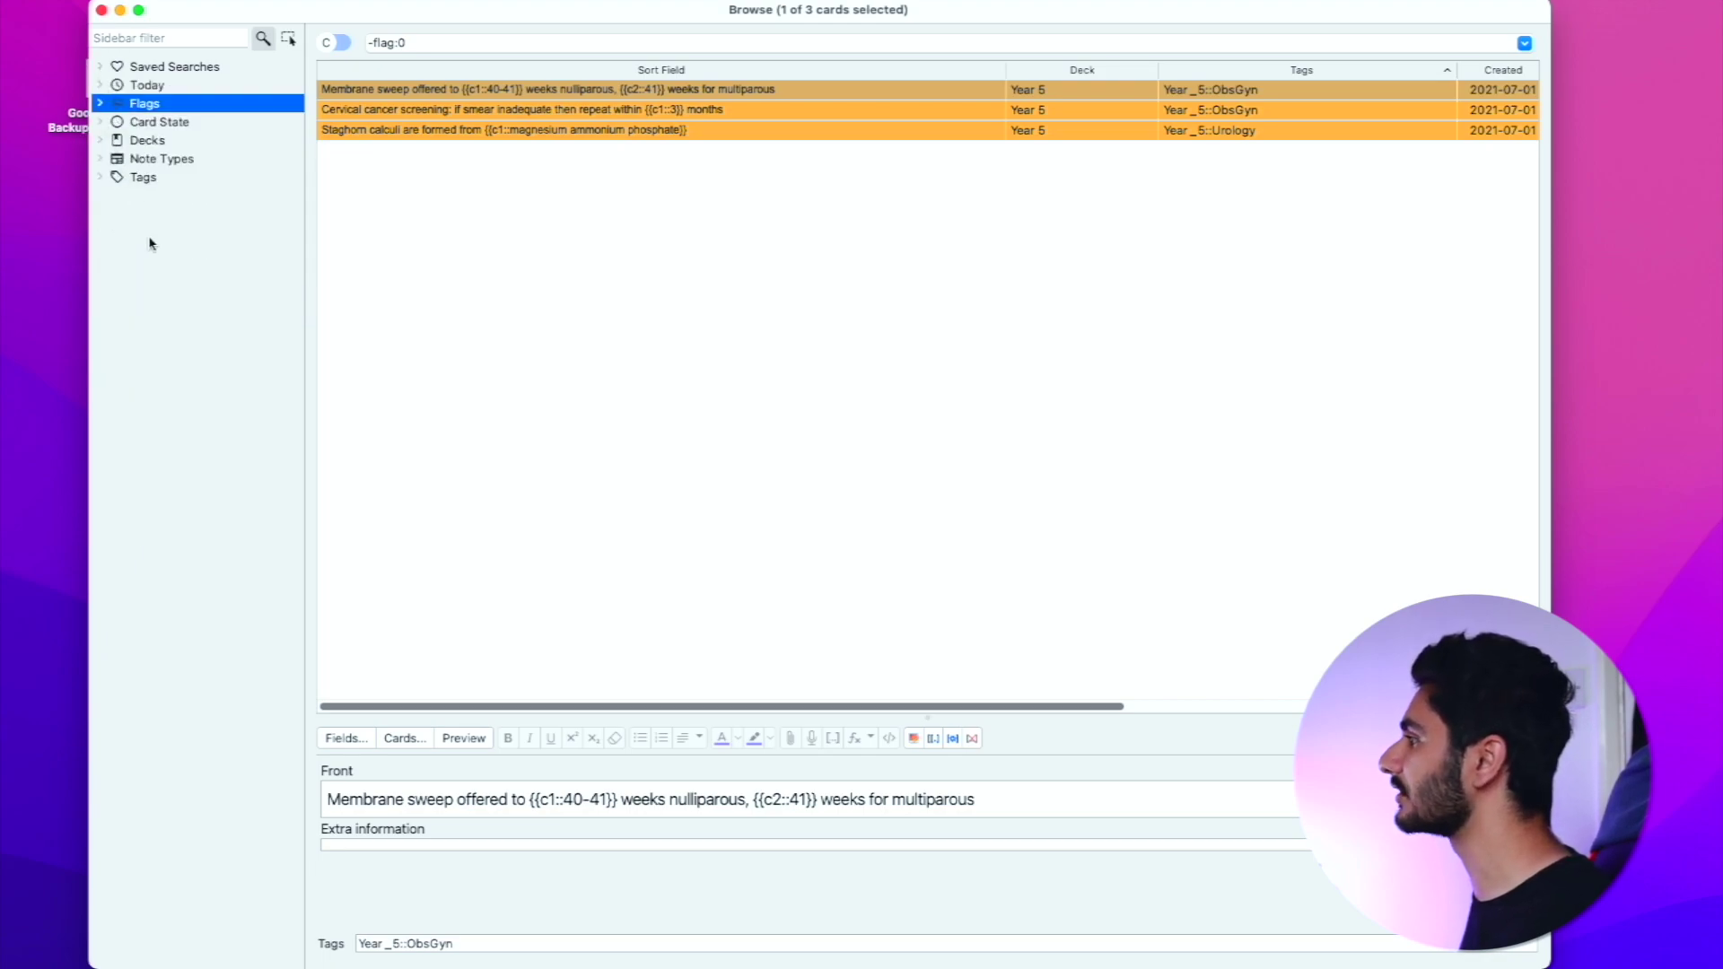
Filter to orange-flagged cards only, then return to all flagged cards.
click(100, 103)
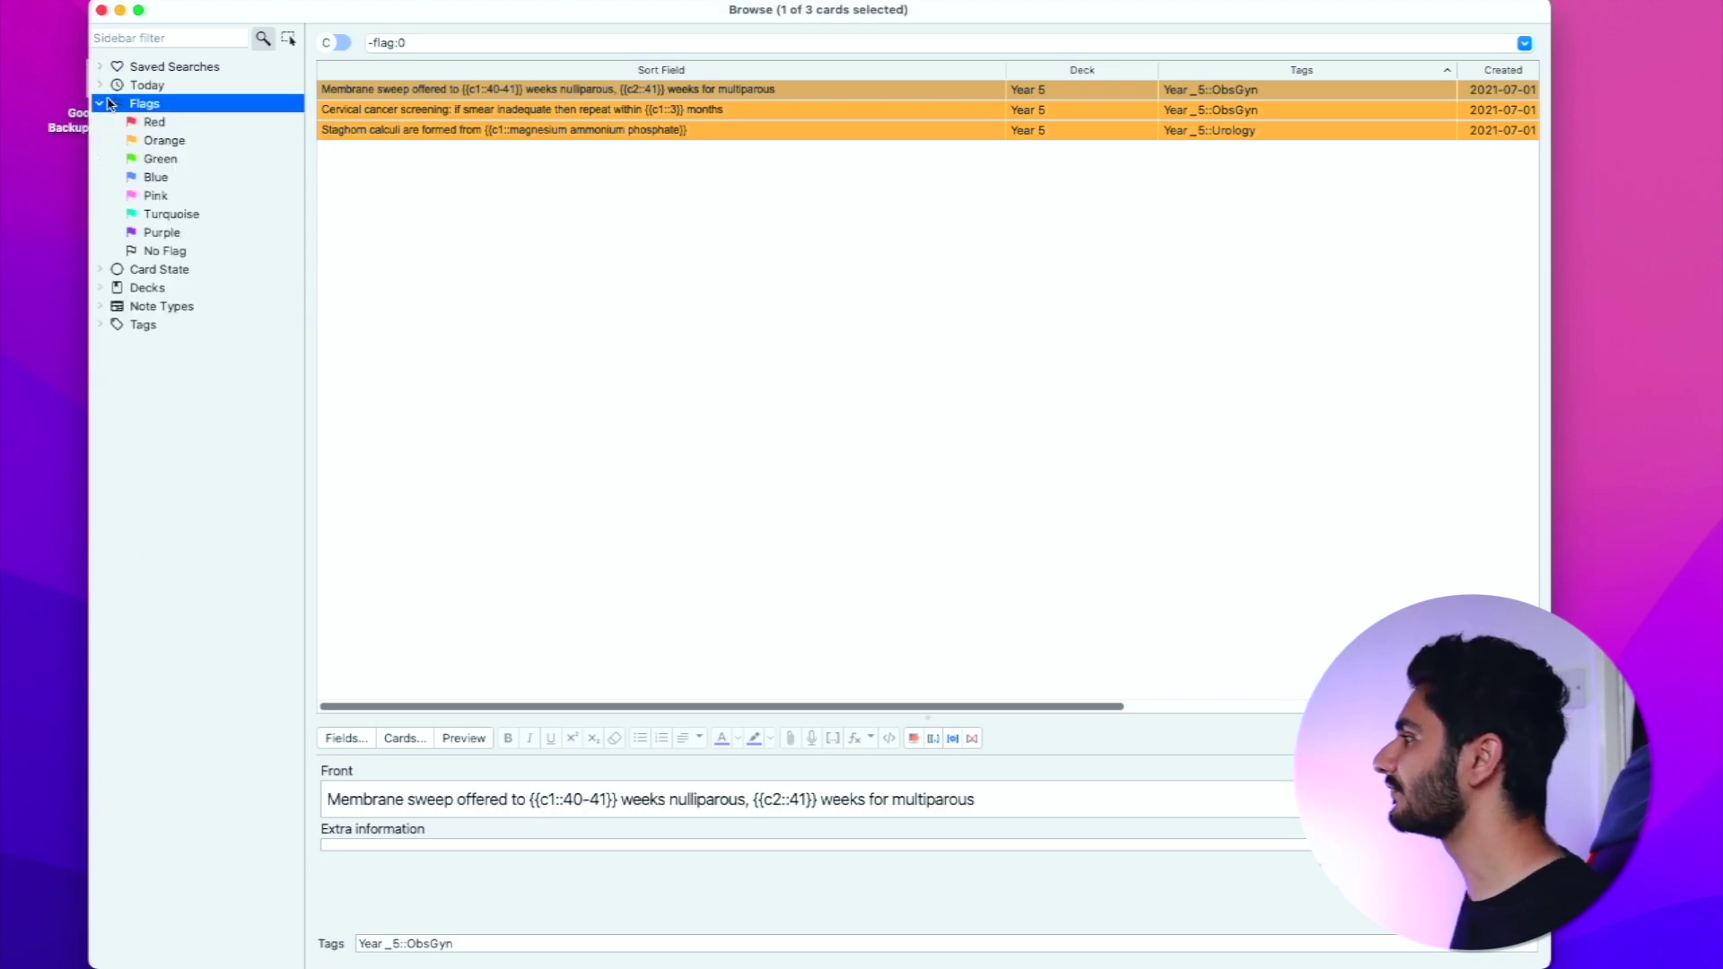
click(171, 144)
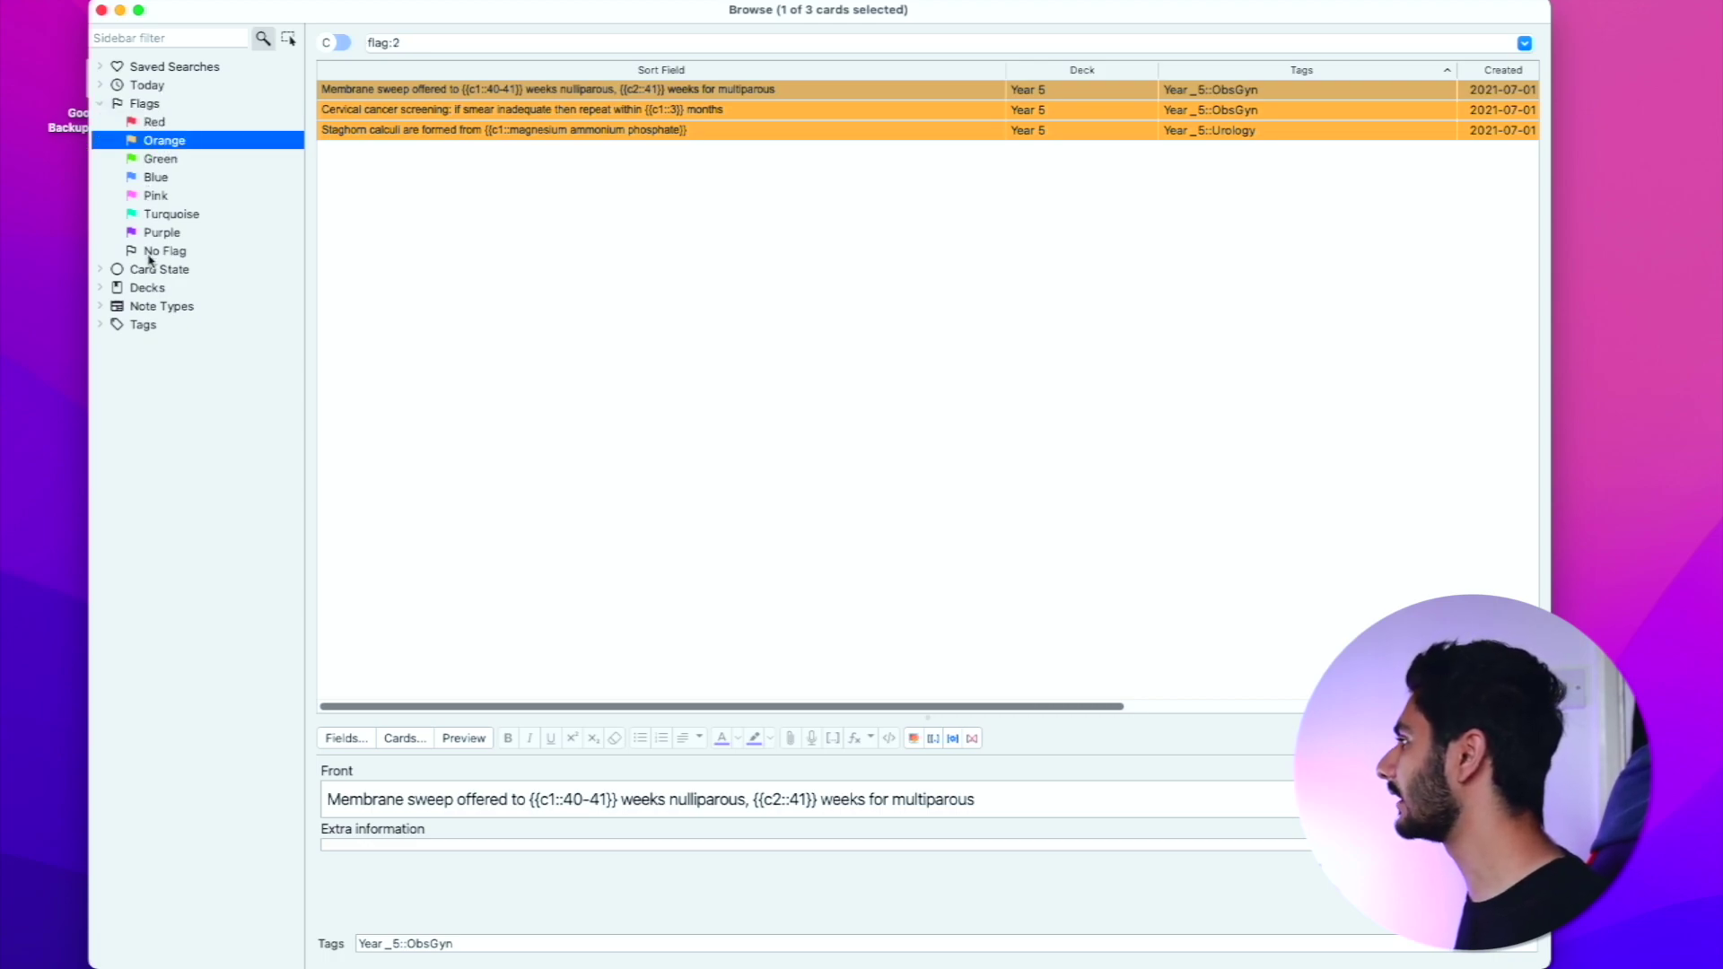
click(109, 102)
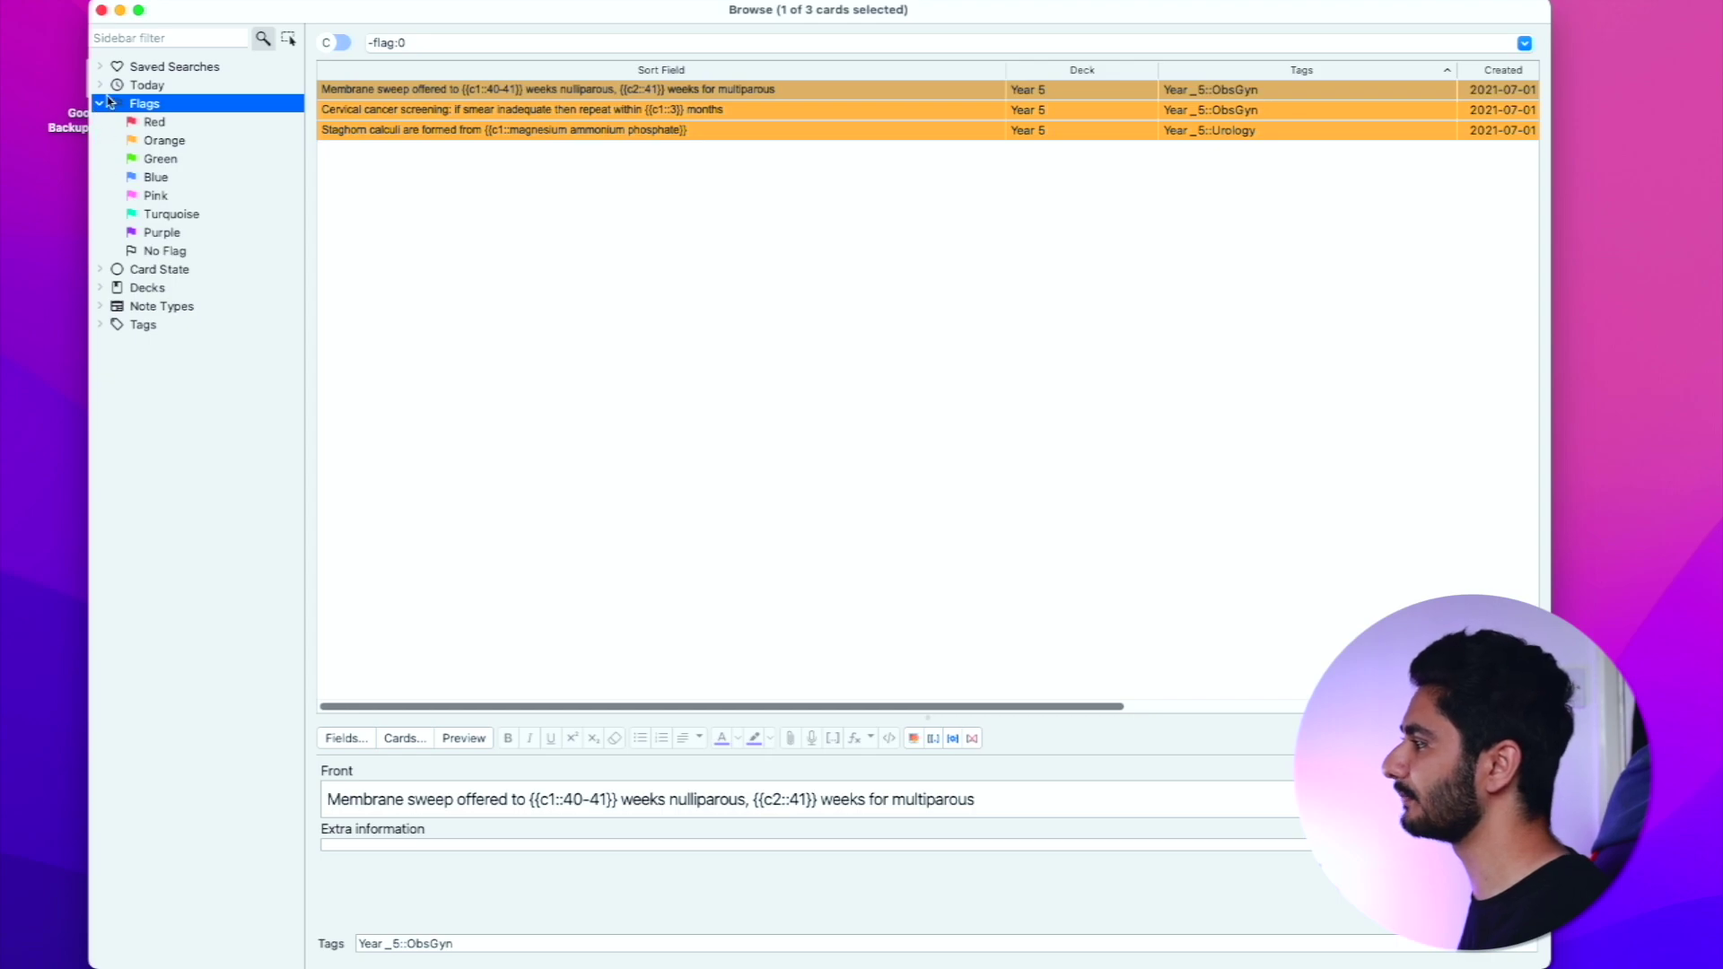
click(100, 104)
Expand Decks and Tags to reveal the subtopic tags under Year_5.
click(99, 140)
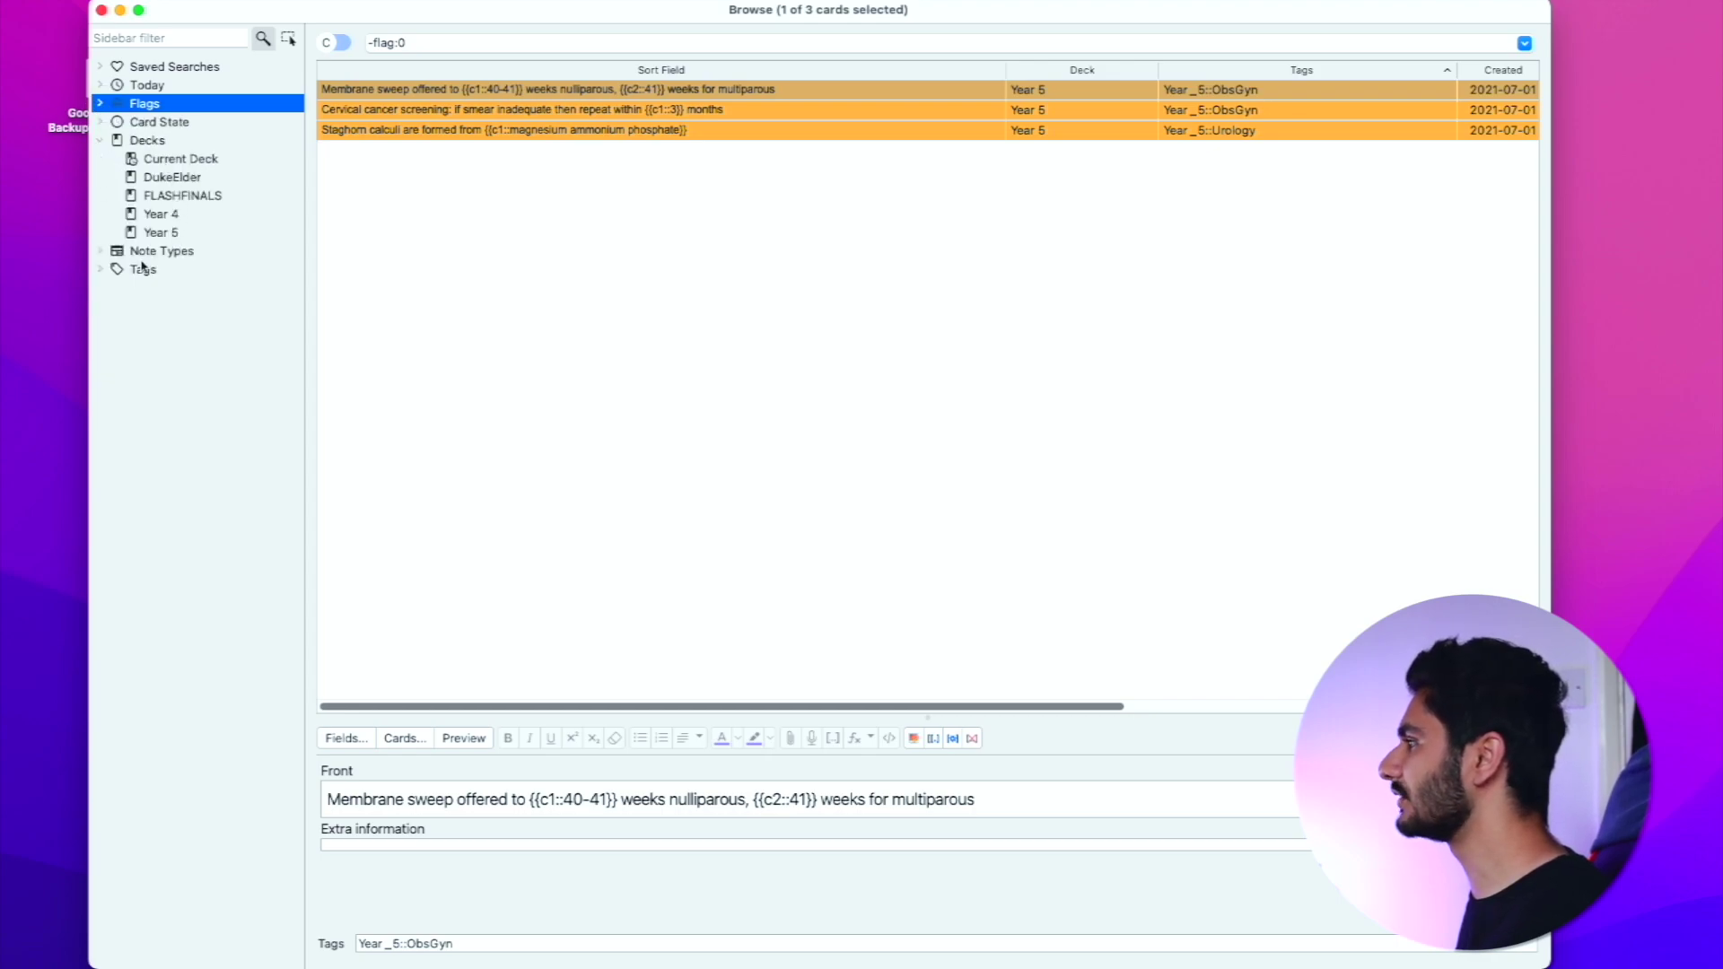
click(99, 270)
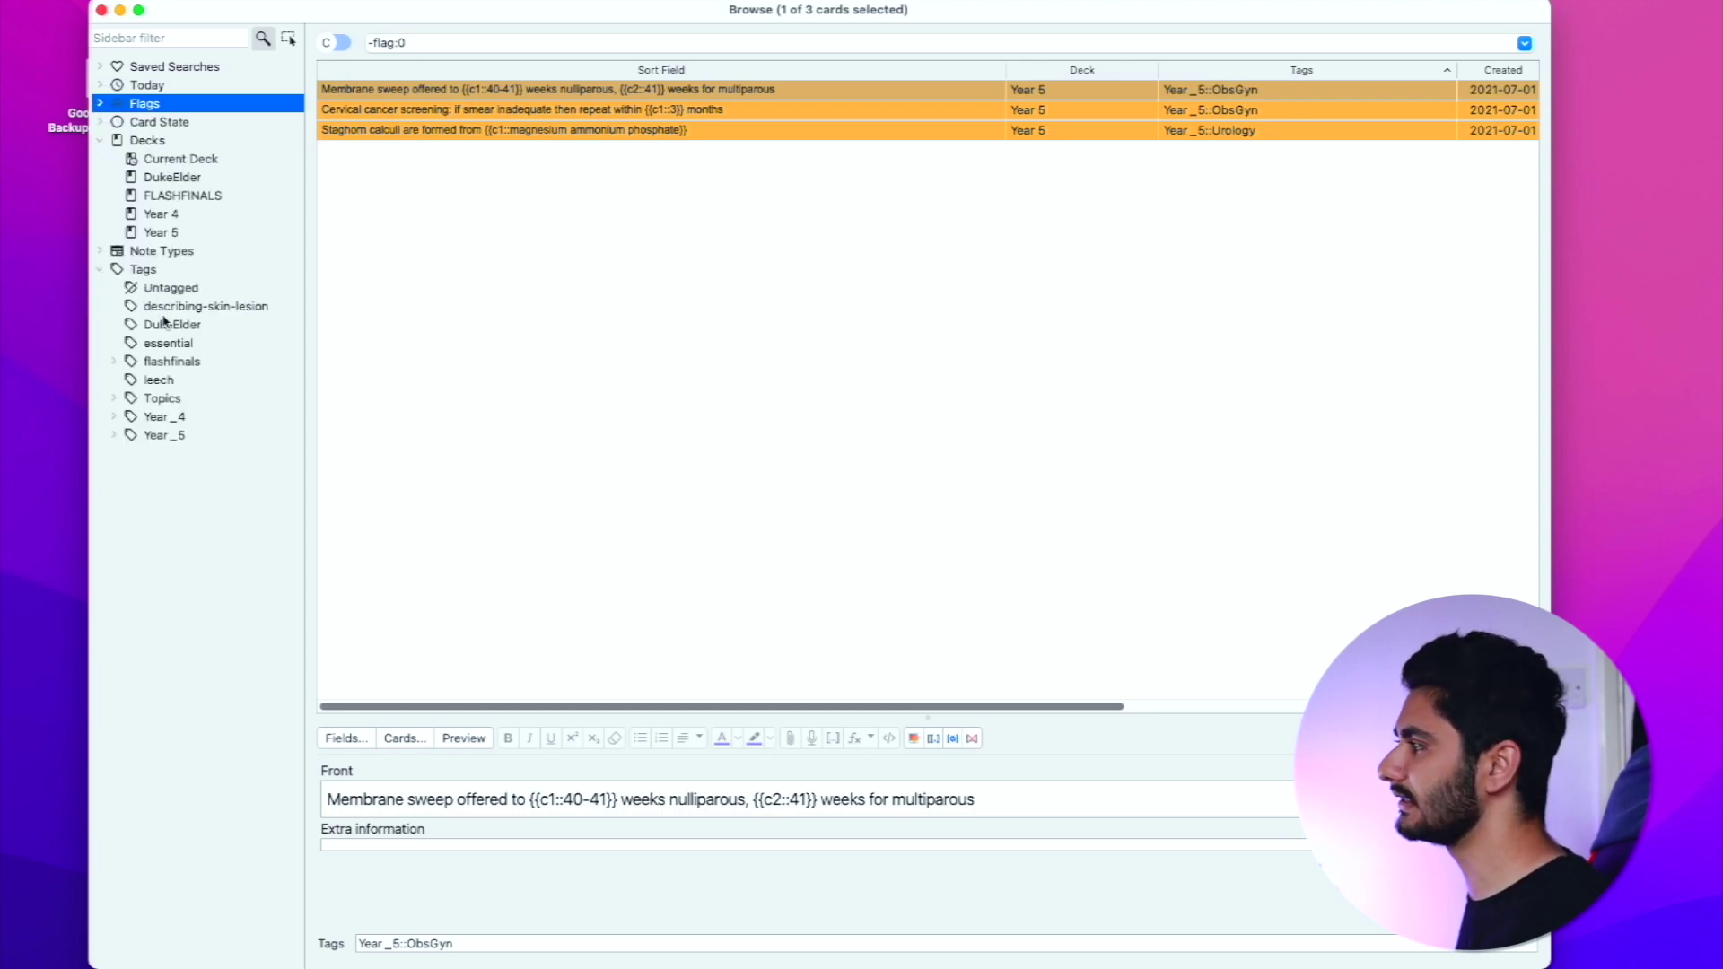
click(115, 435)
Browse the Year_5 cards and its Breast, CPP and Dermatology subtags.
click(167, 436)
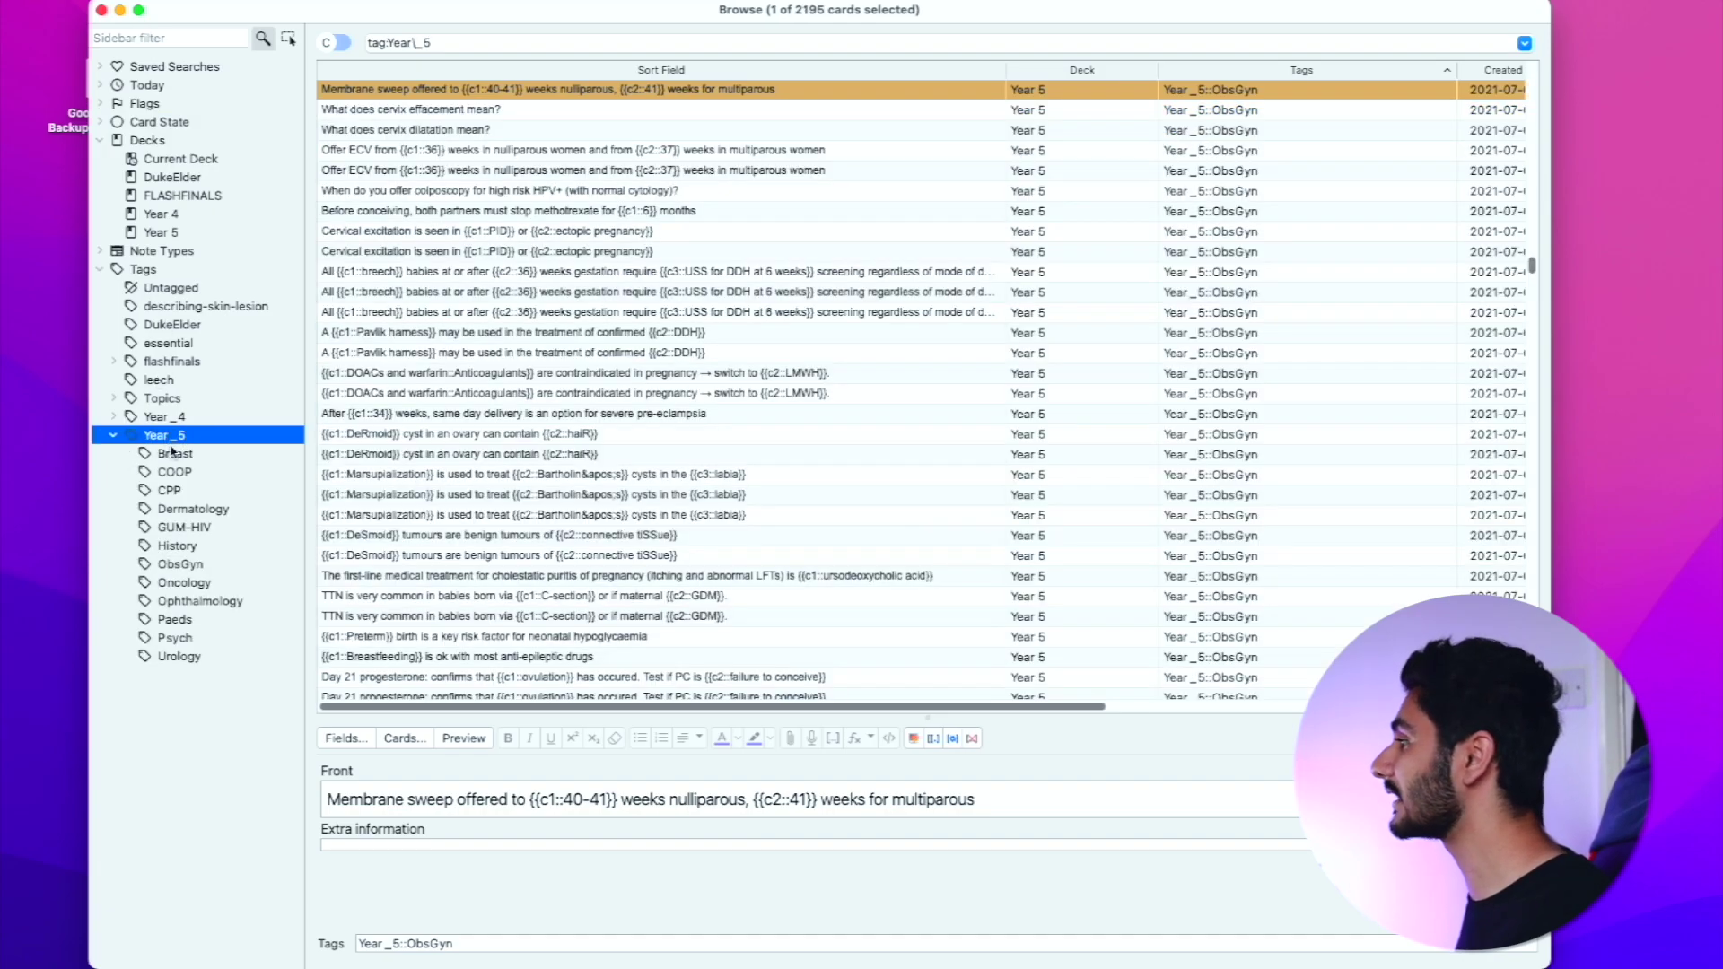
click(175, 455)
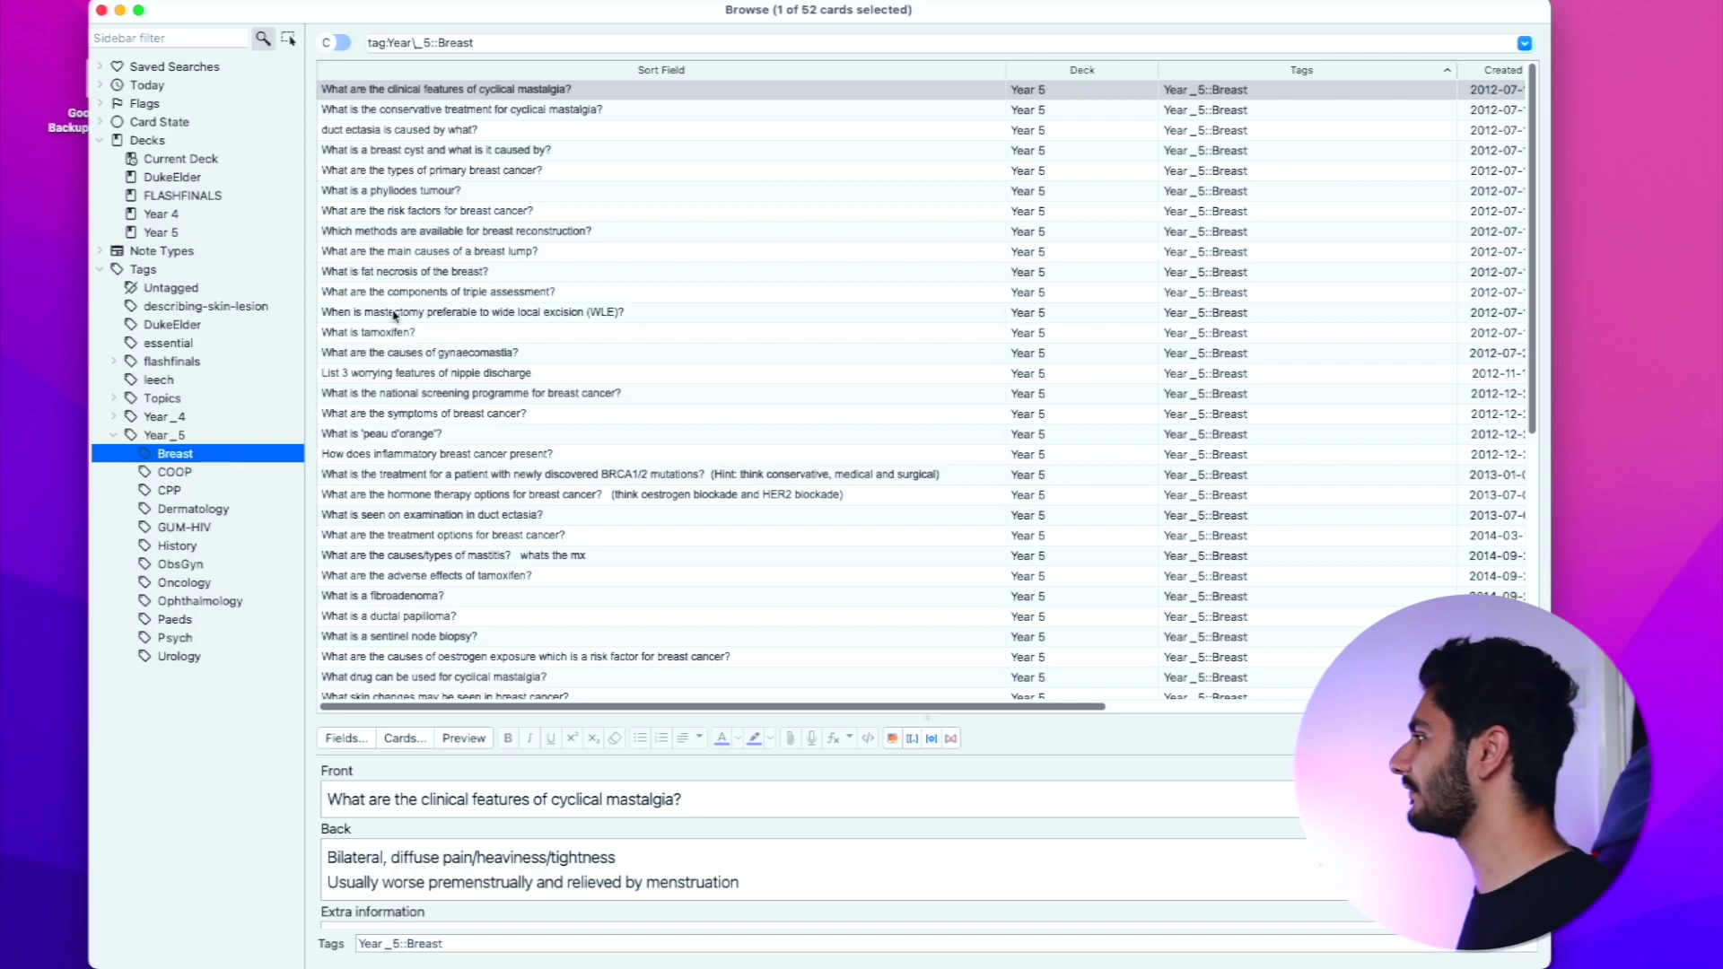
scroll(566, 769, down, 2)
scroll(566, 769, up, 2)
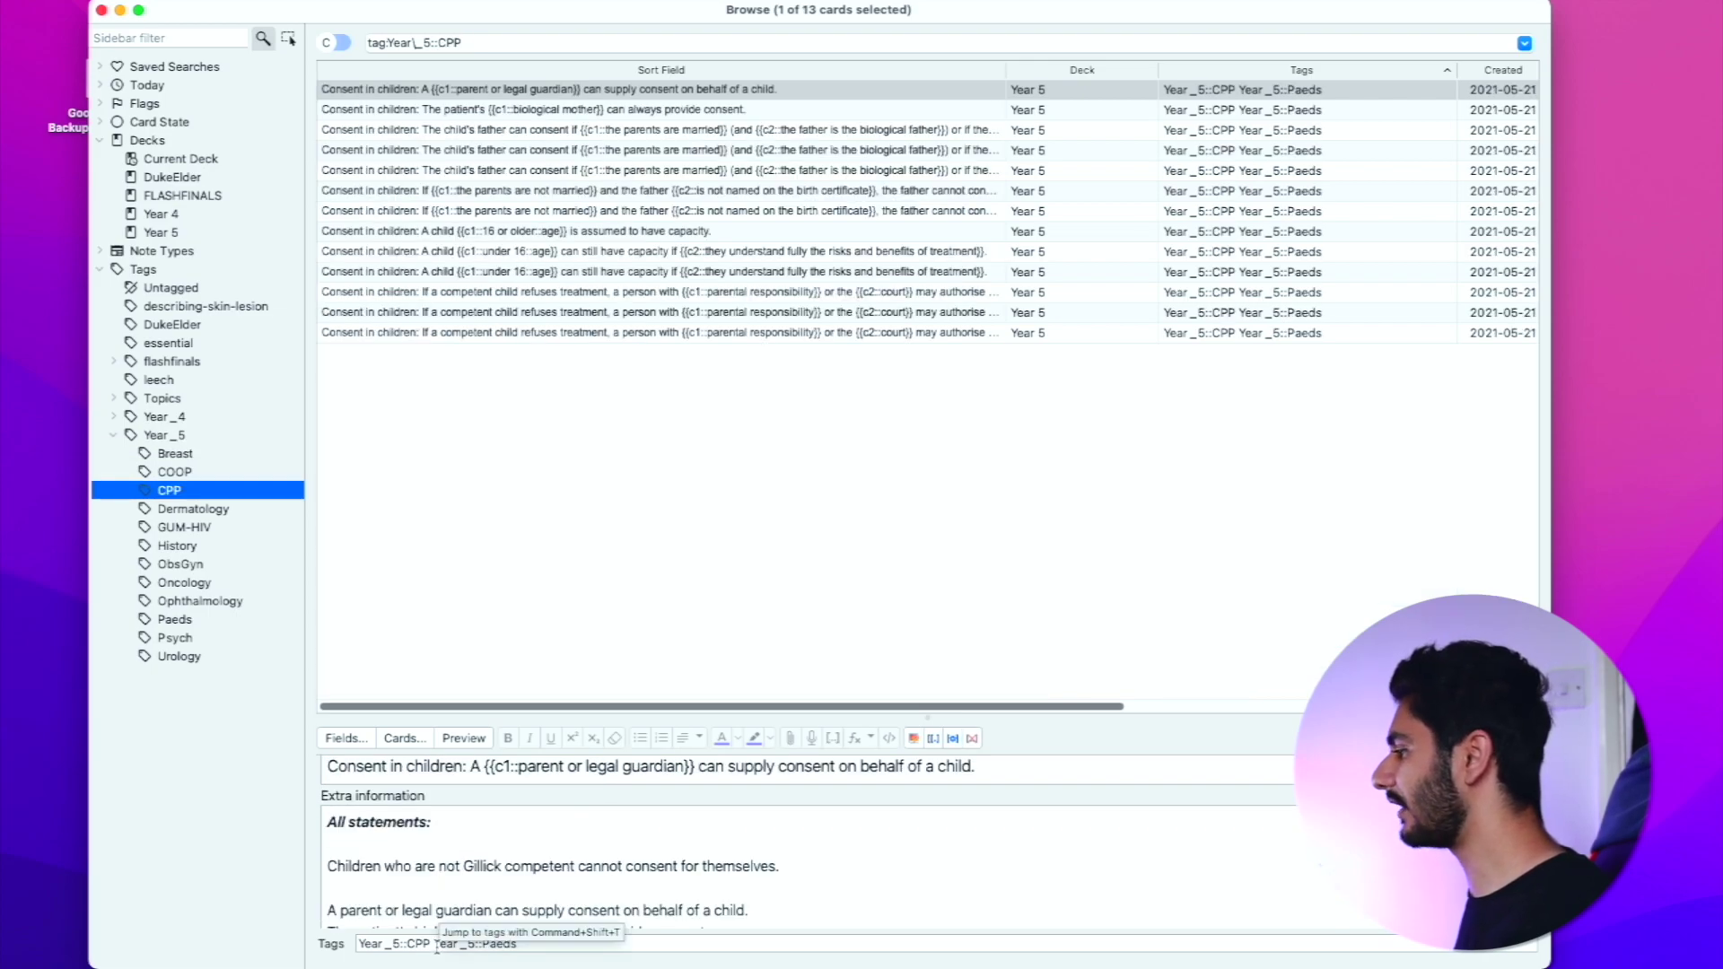
click(193, 435)
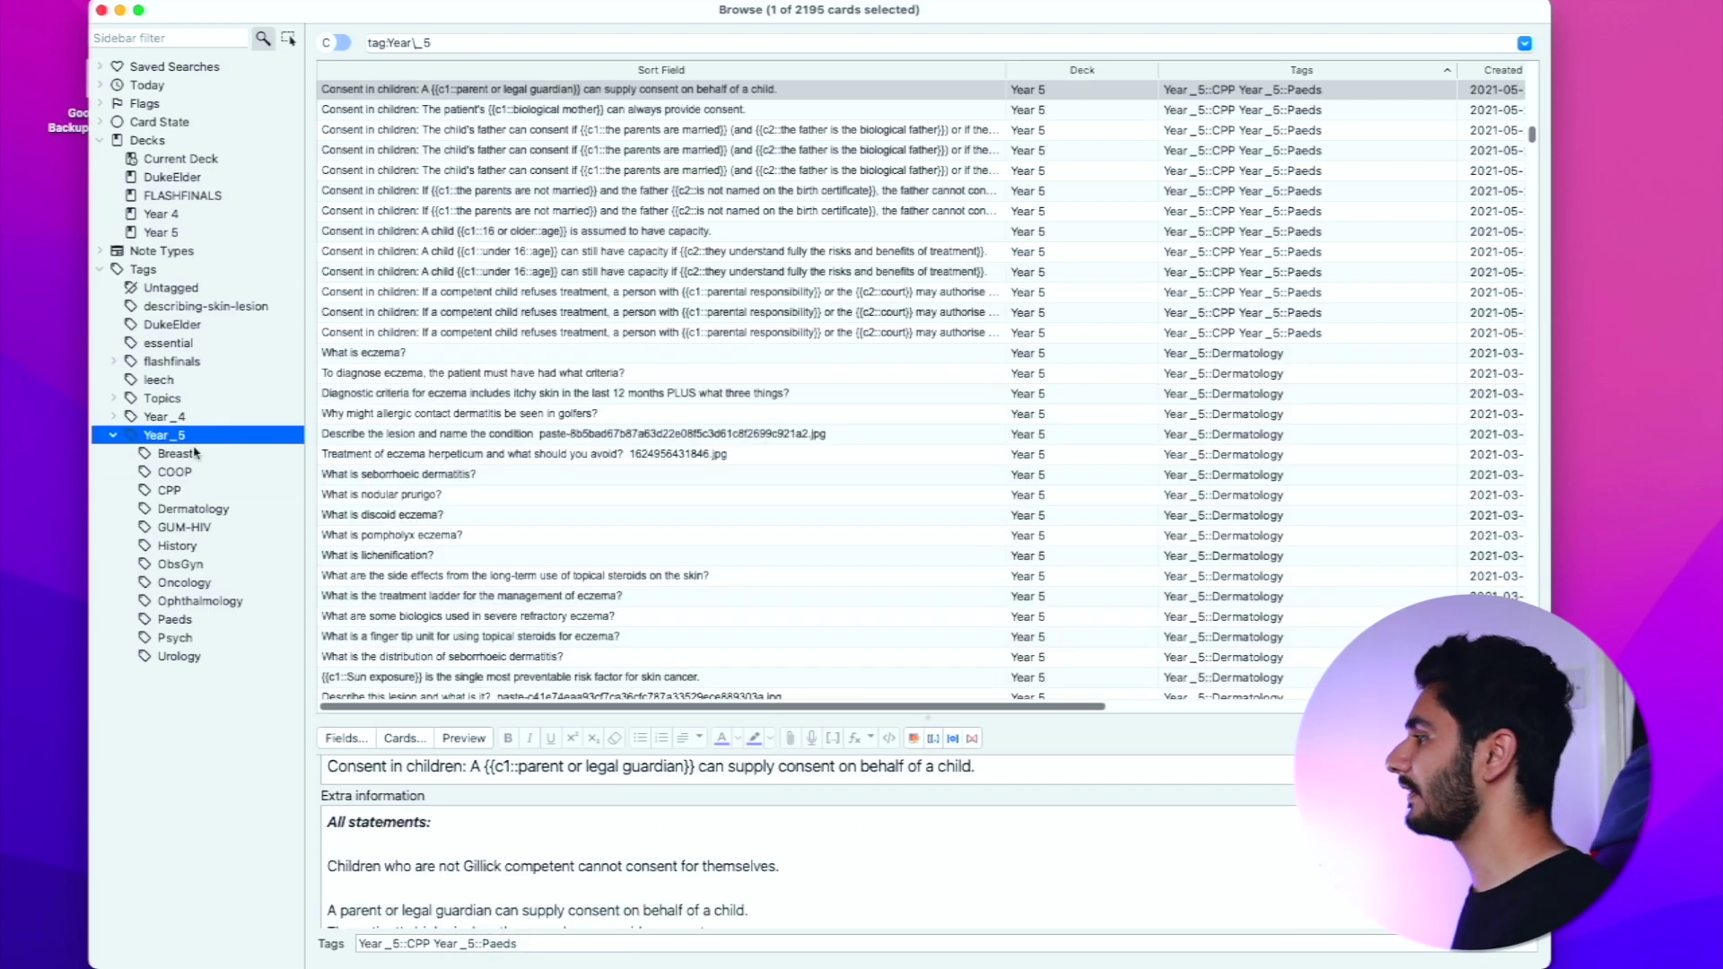
click(192, 493)
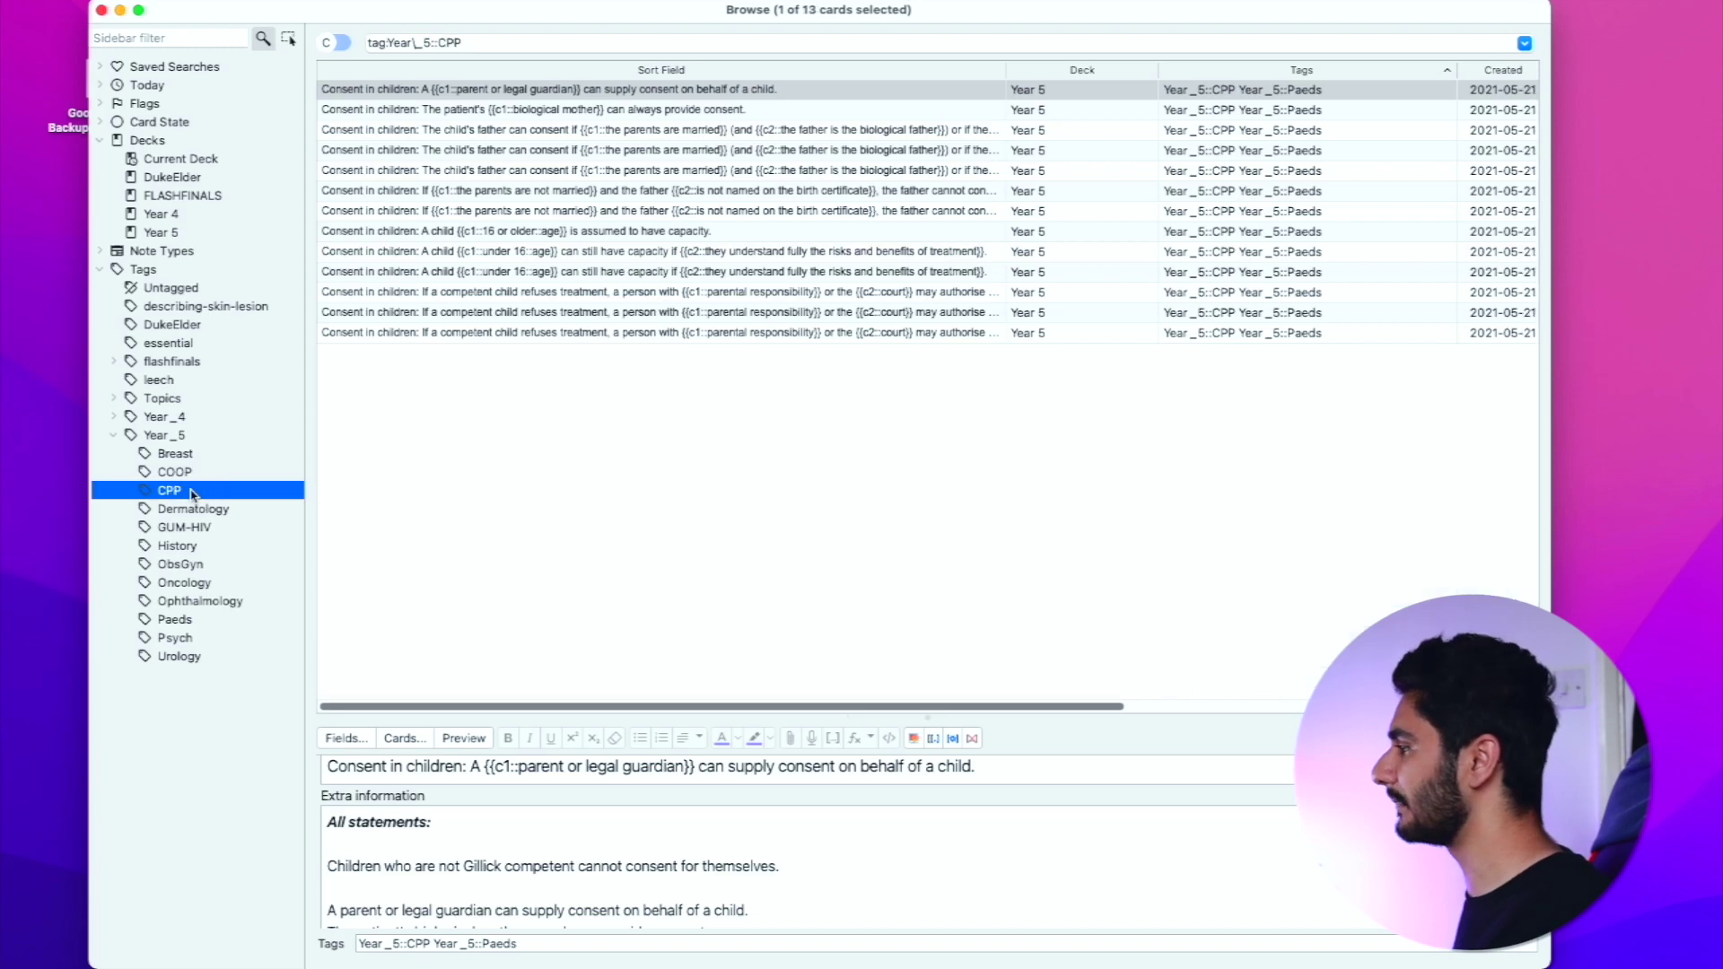
click(194, 436)
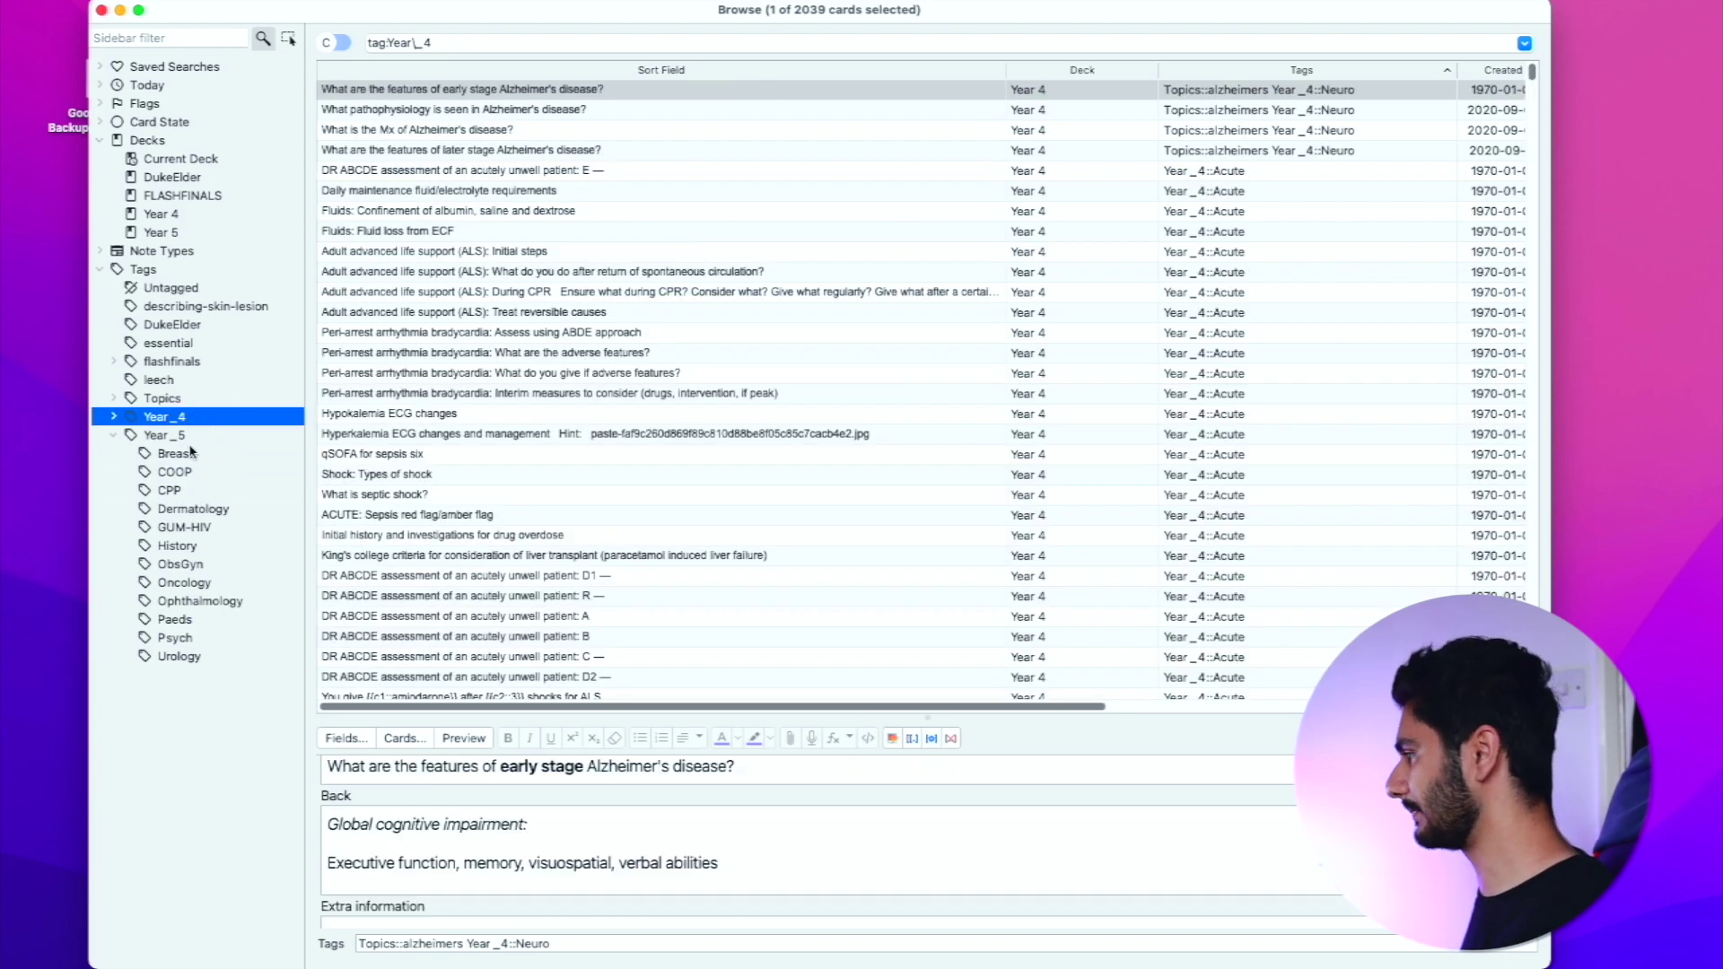
click(180, 454)
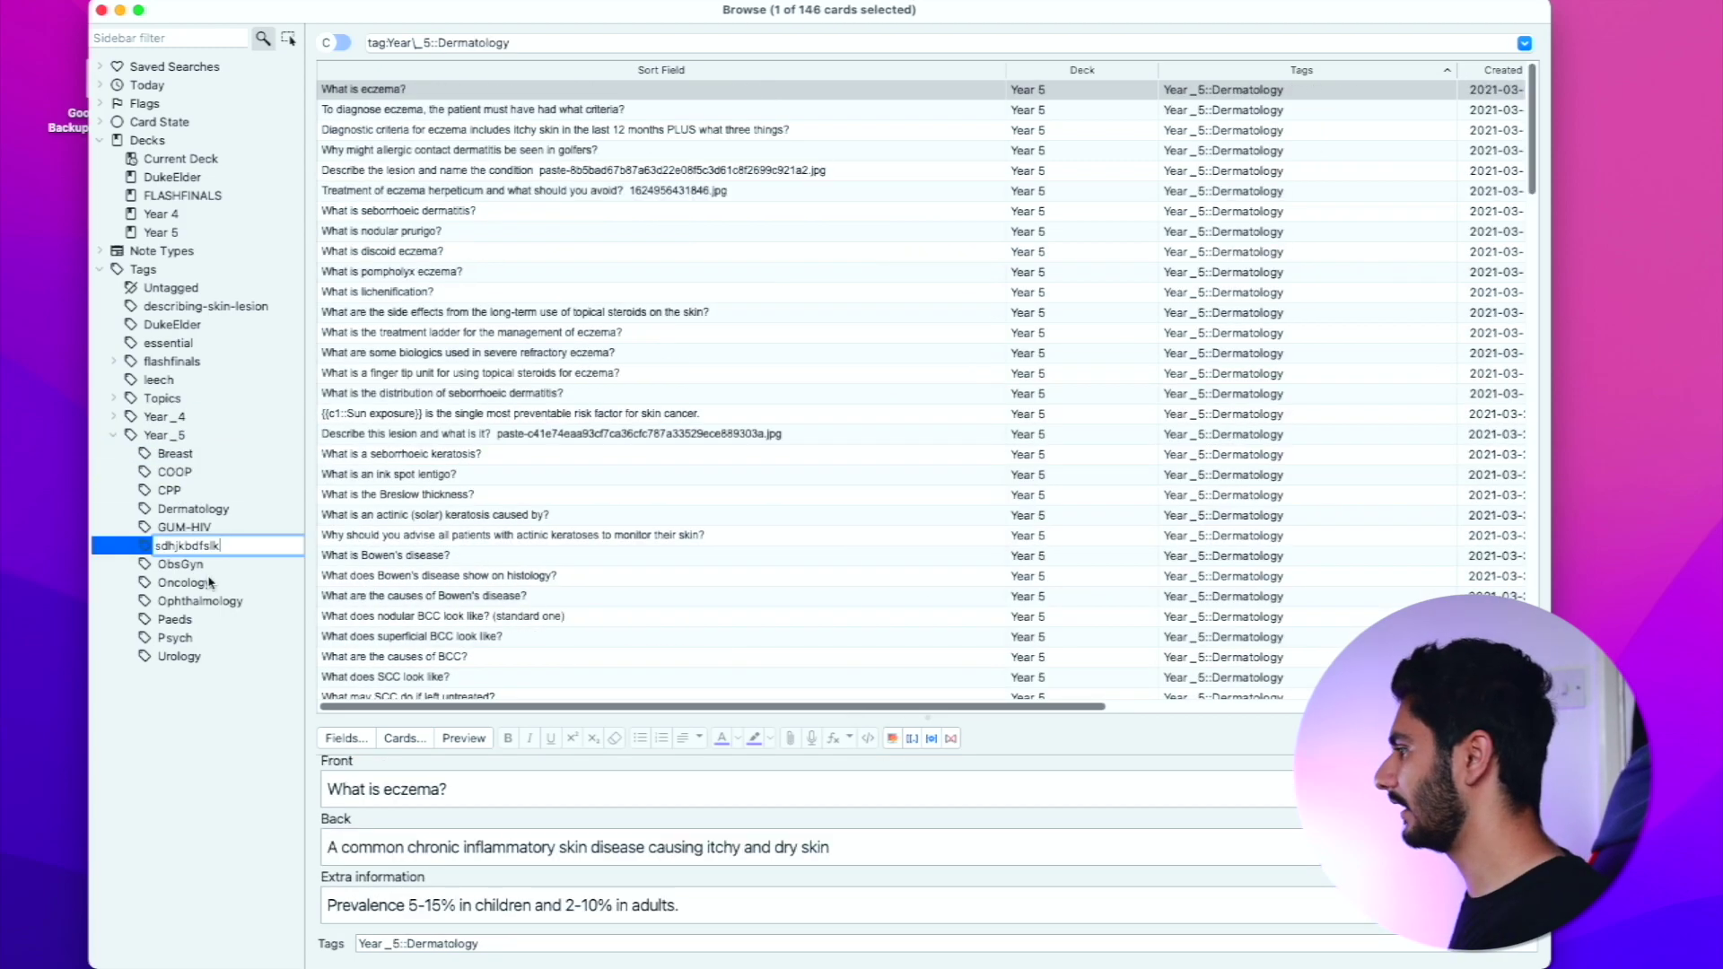
Rename the History tag to sdhjkbdfslk, review its cards, and begin renaming it again.
key(Return)
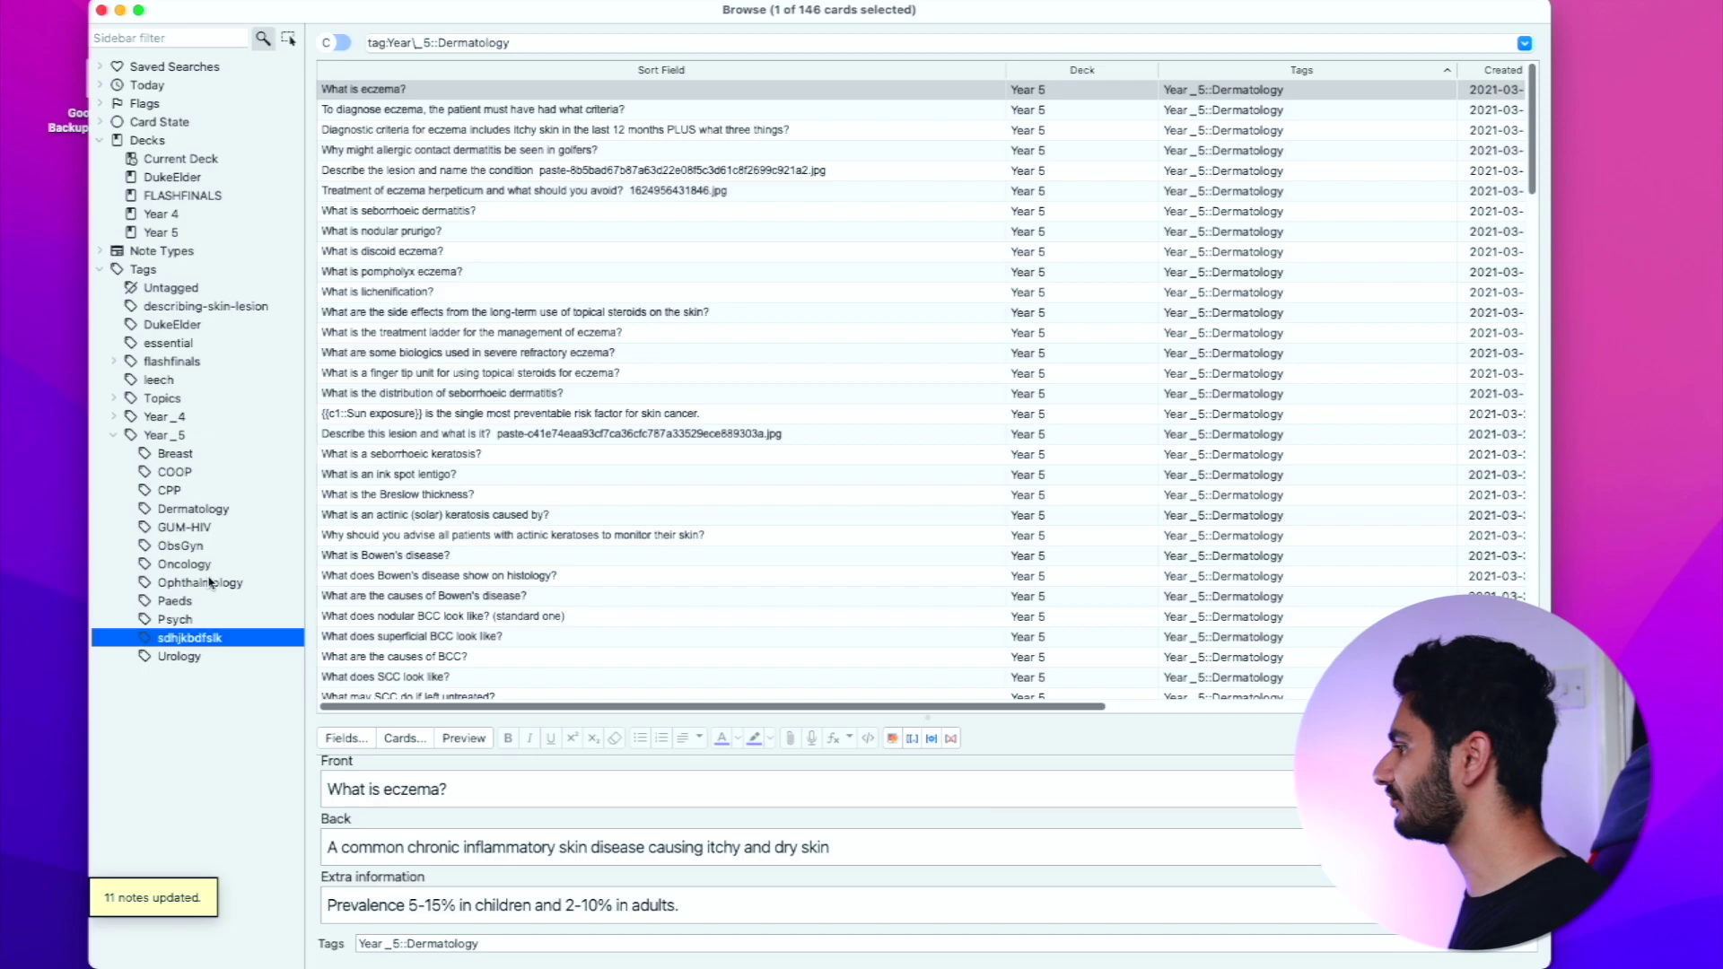
scroll(359, 597, down, 5)
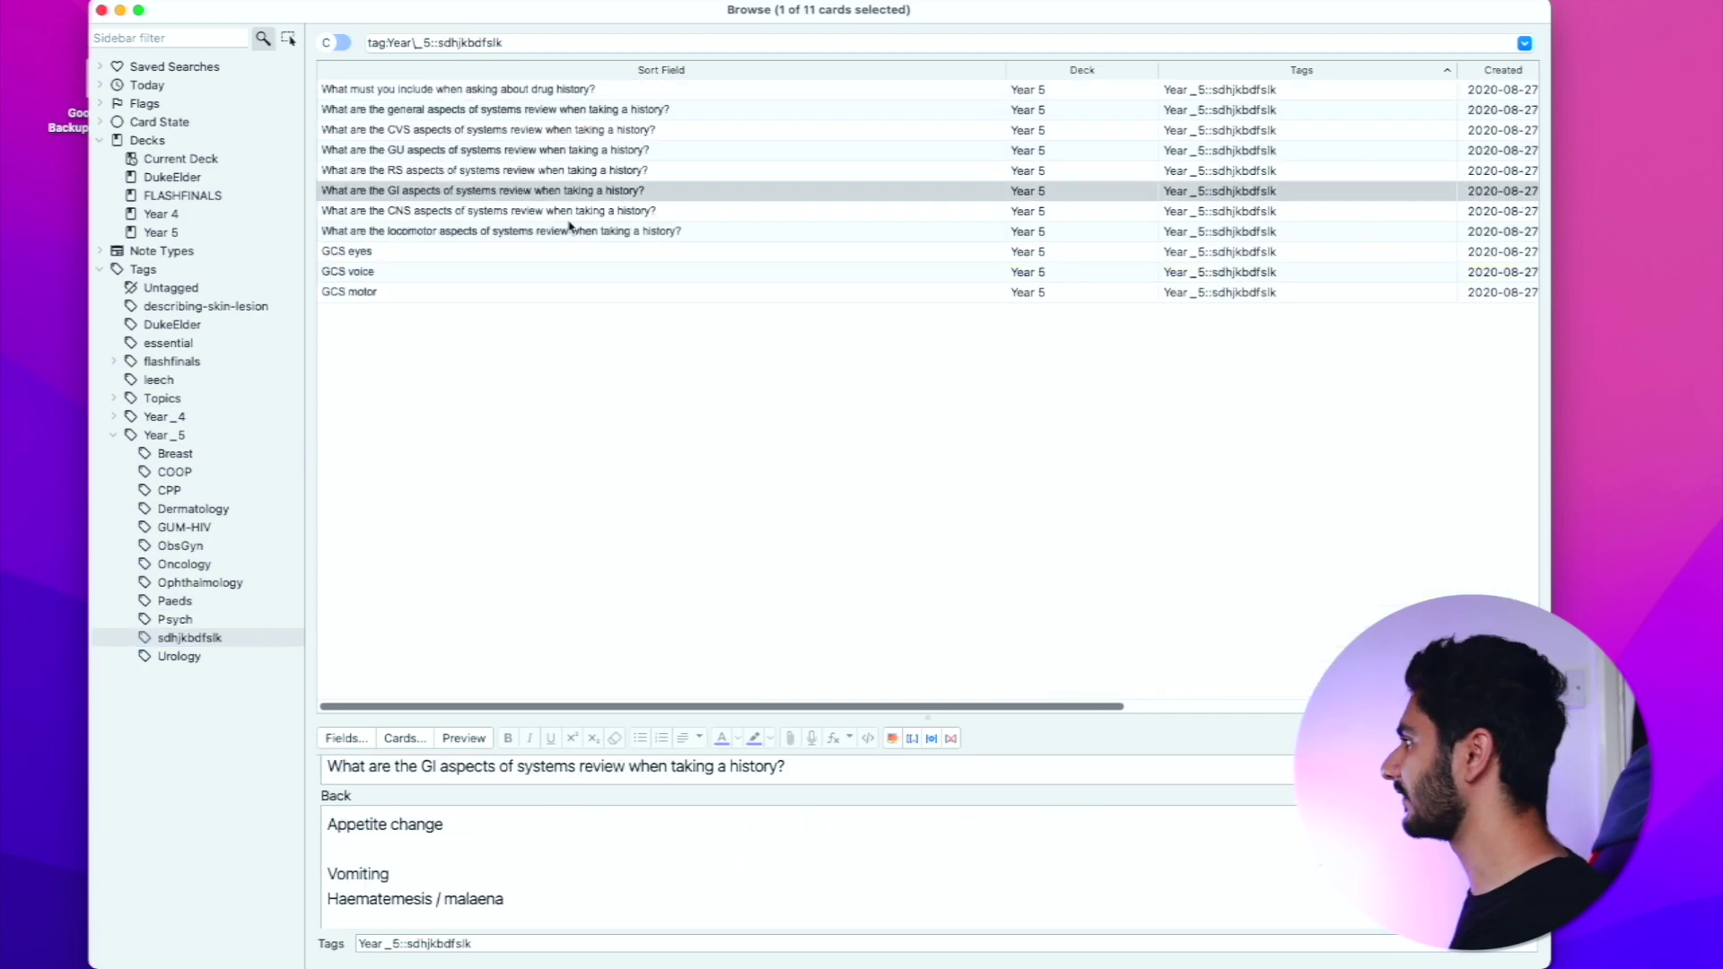
key(Down)
key(Down)
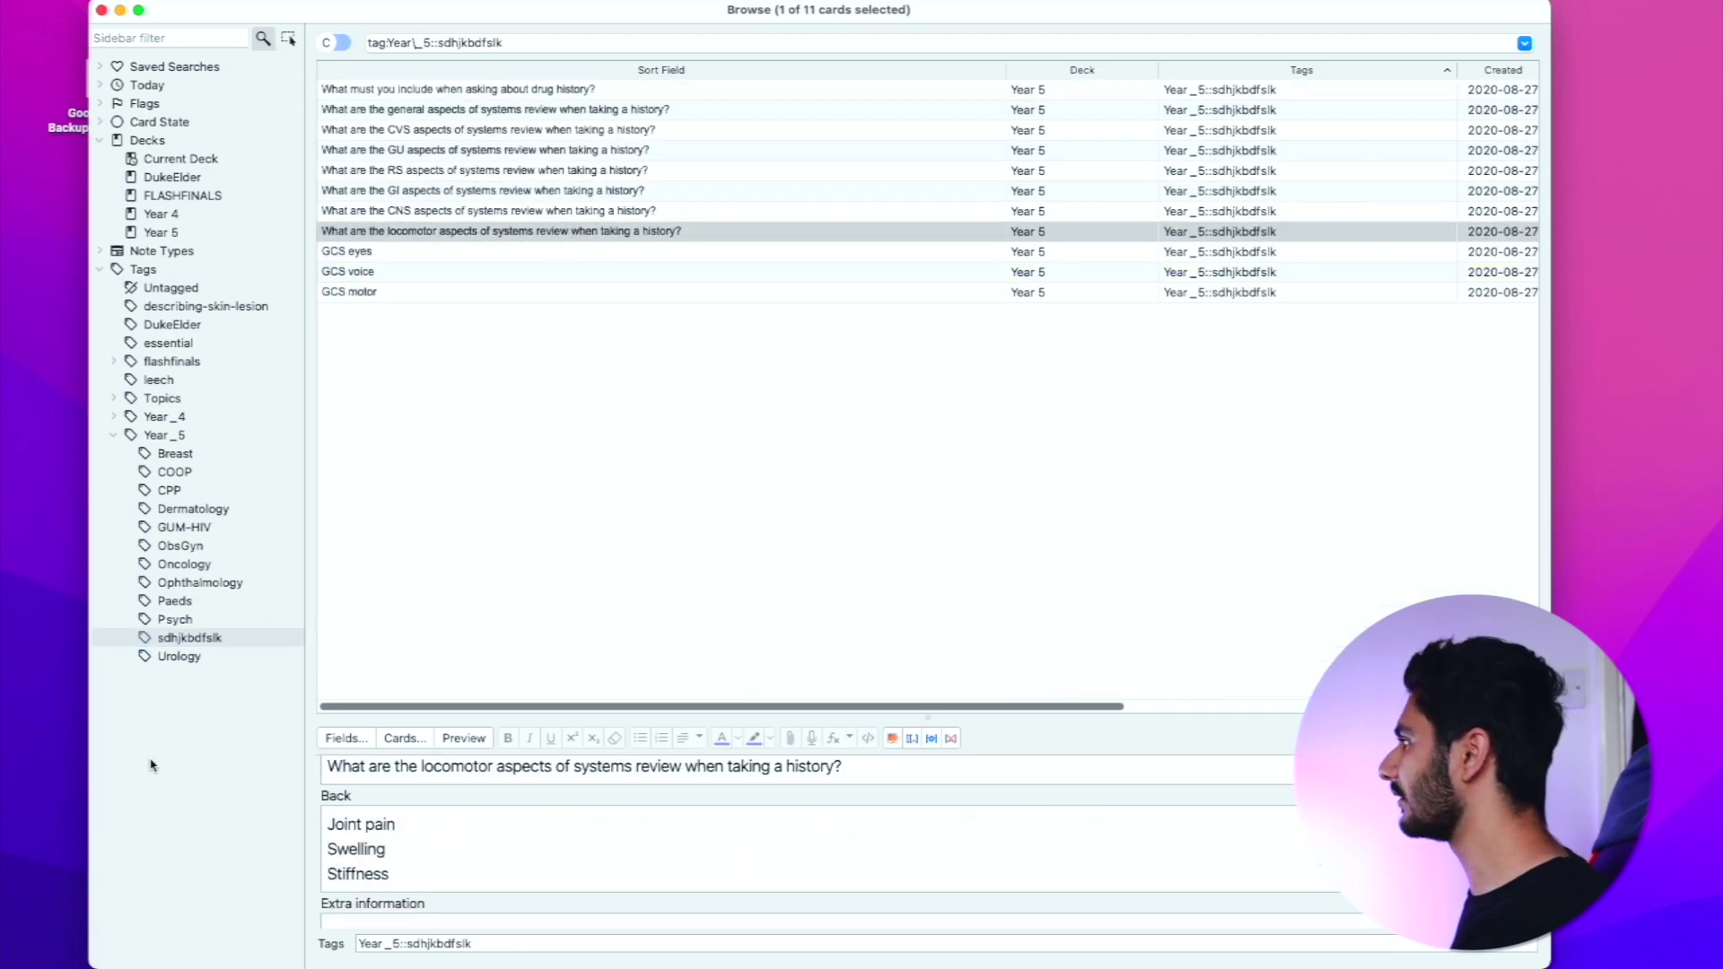
right_click(196, 637)
click(220, 667)
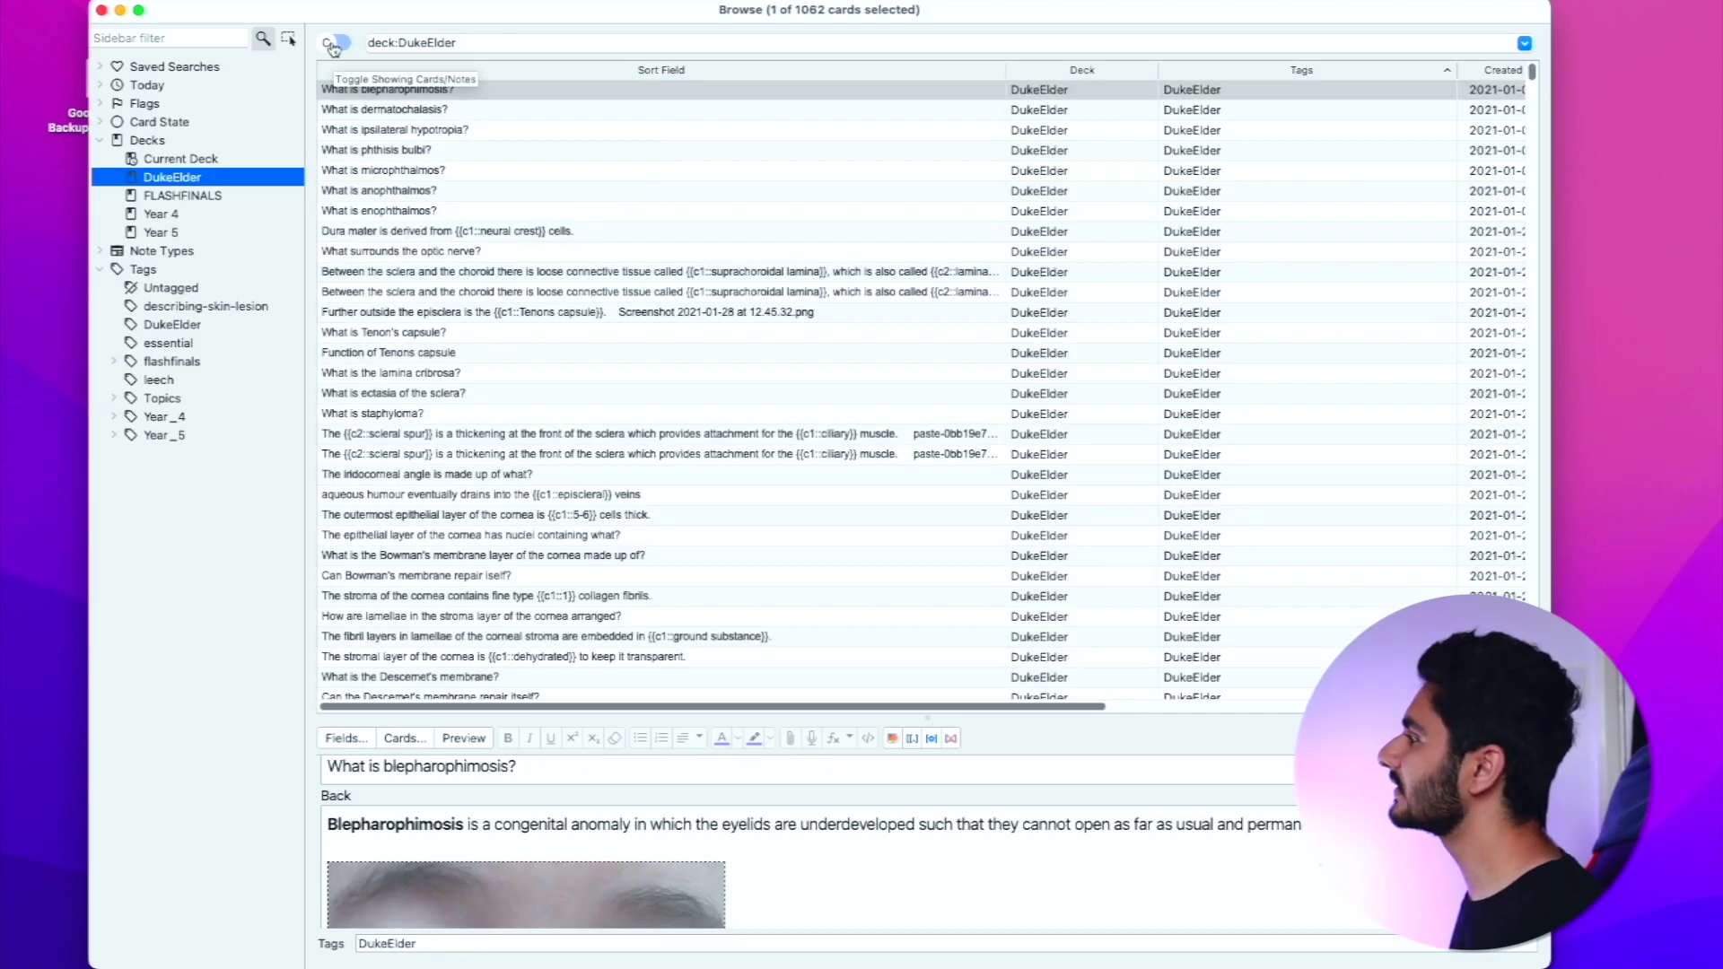
Toggle the DukeElder list between notes and cards and open the suprachoroidal lamina card.
click(332, 43)
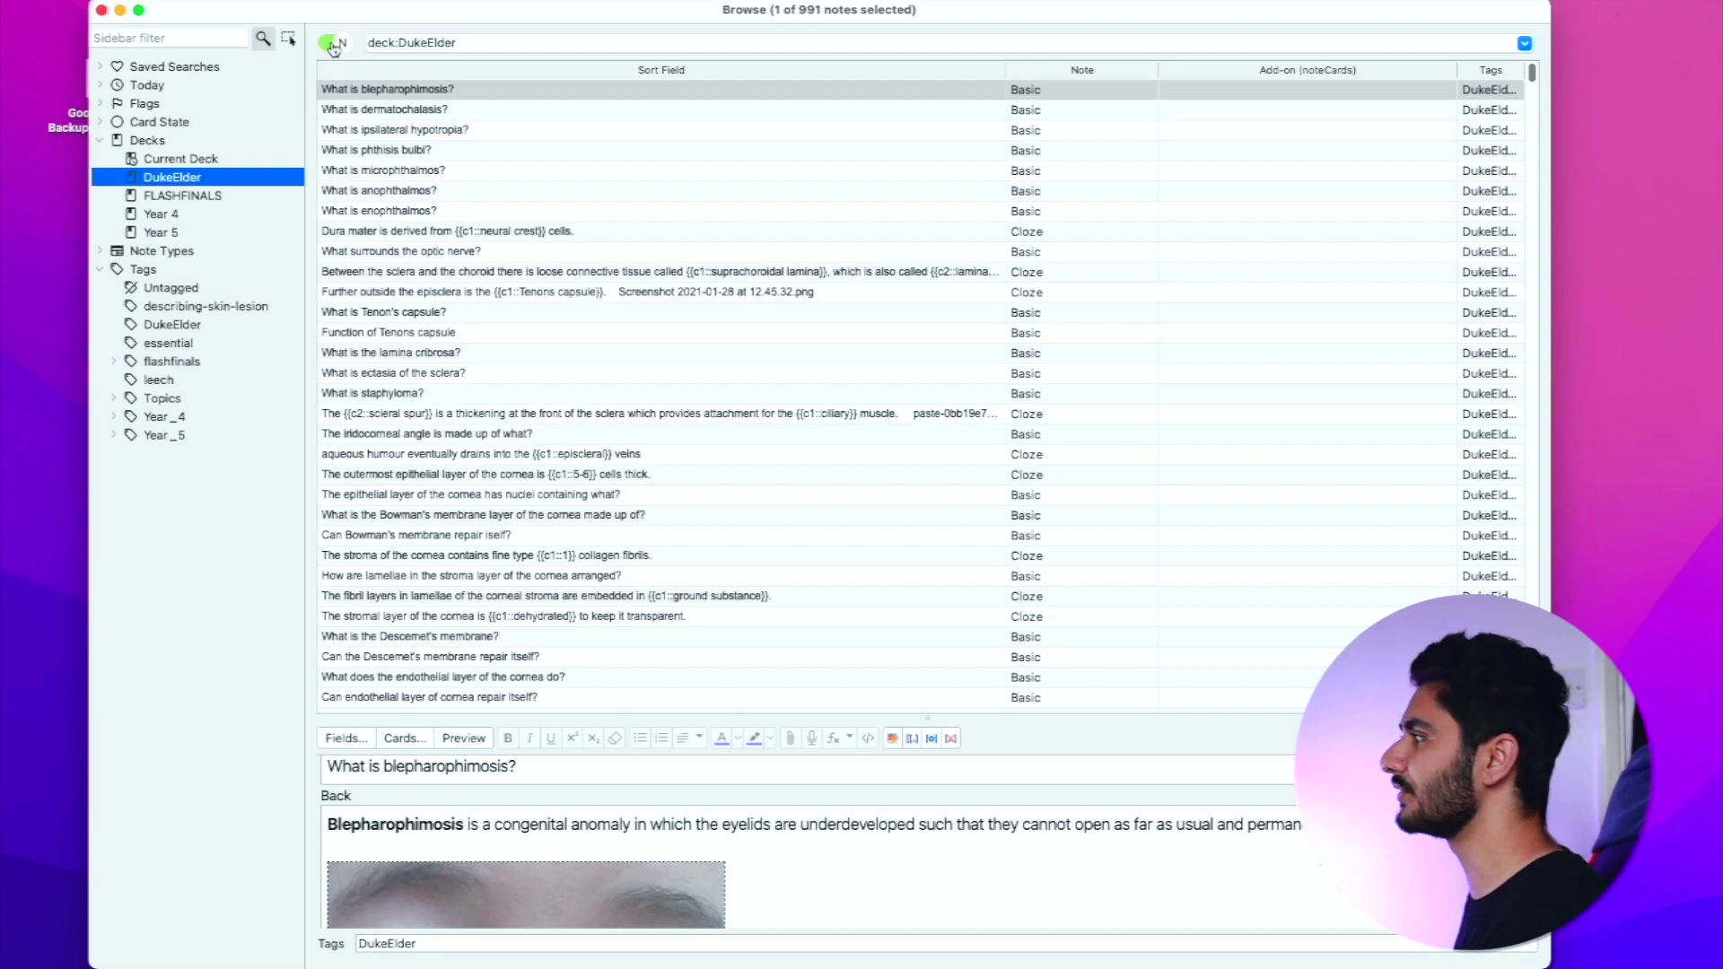
click(332, 43)
click(475, 277)
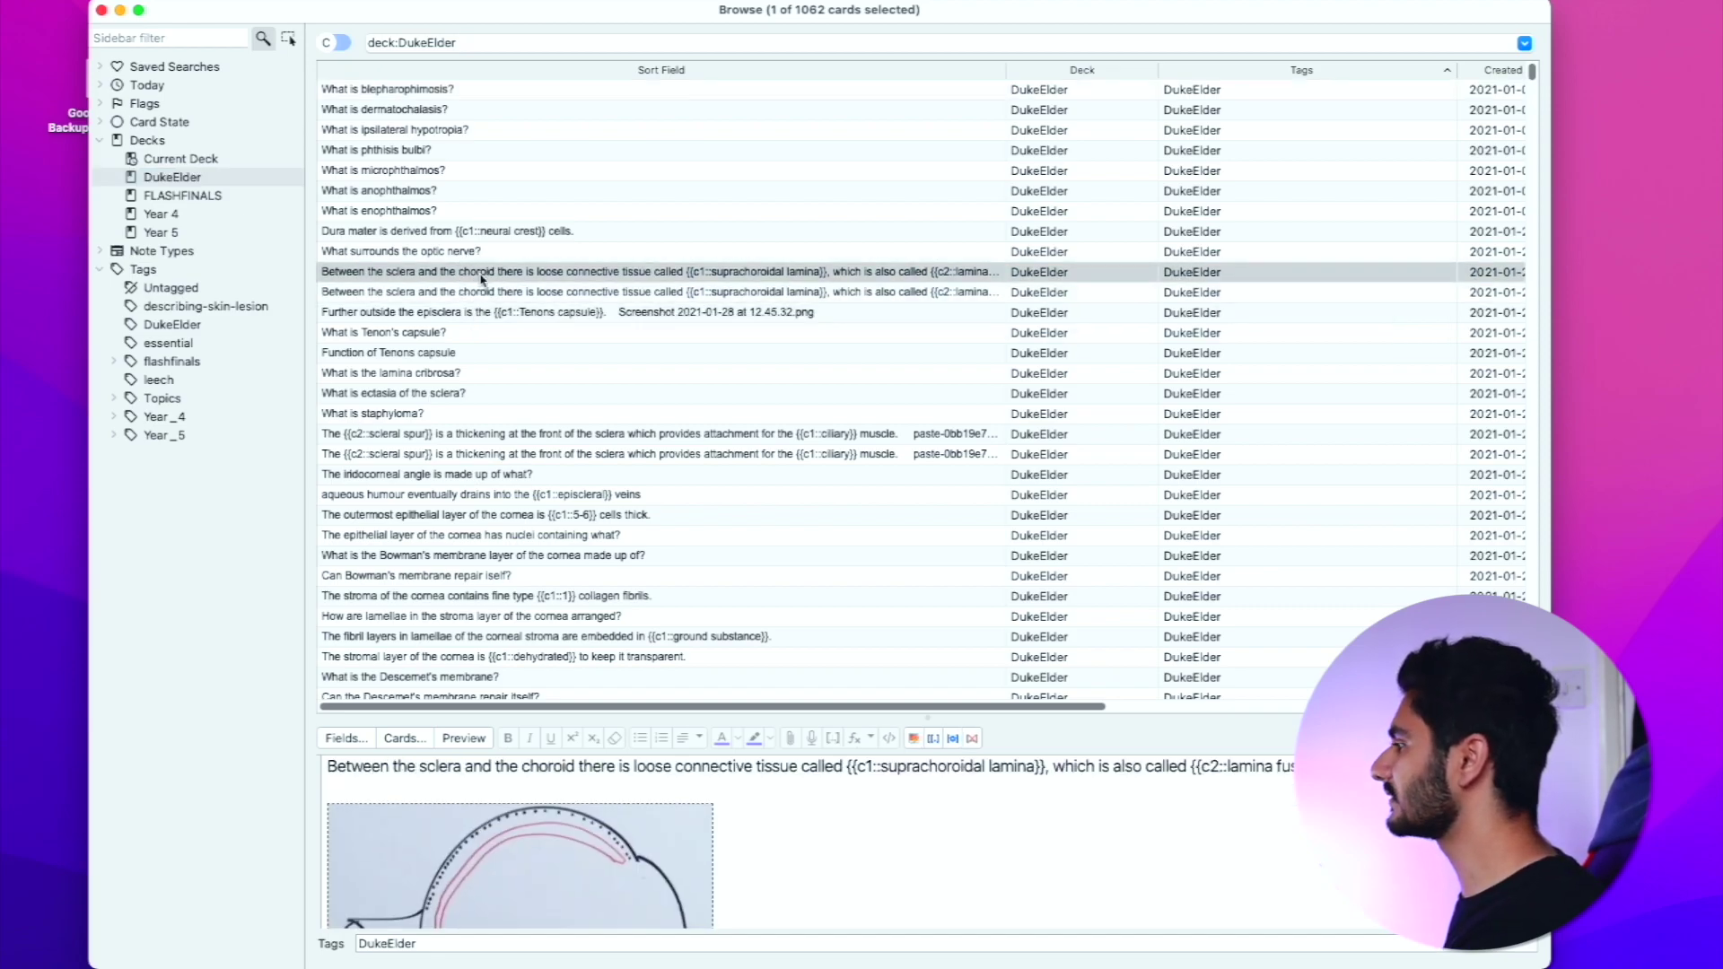
triple_click(452, 765)
click(453, 765)
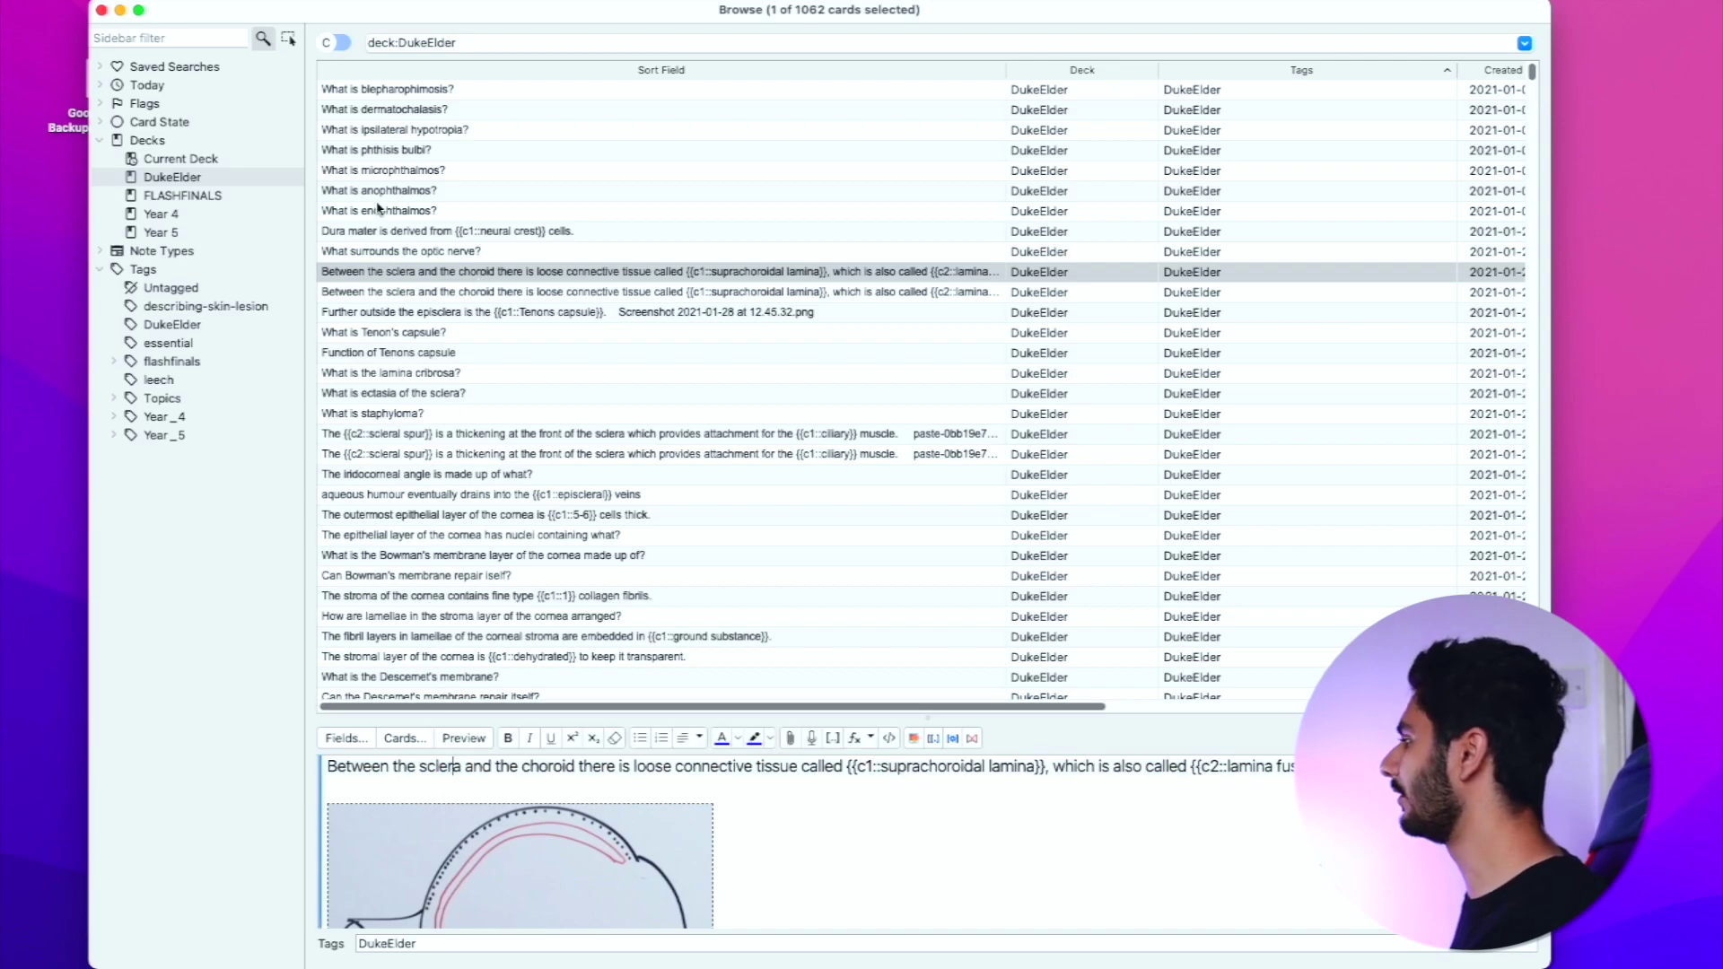
click(381, 273)
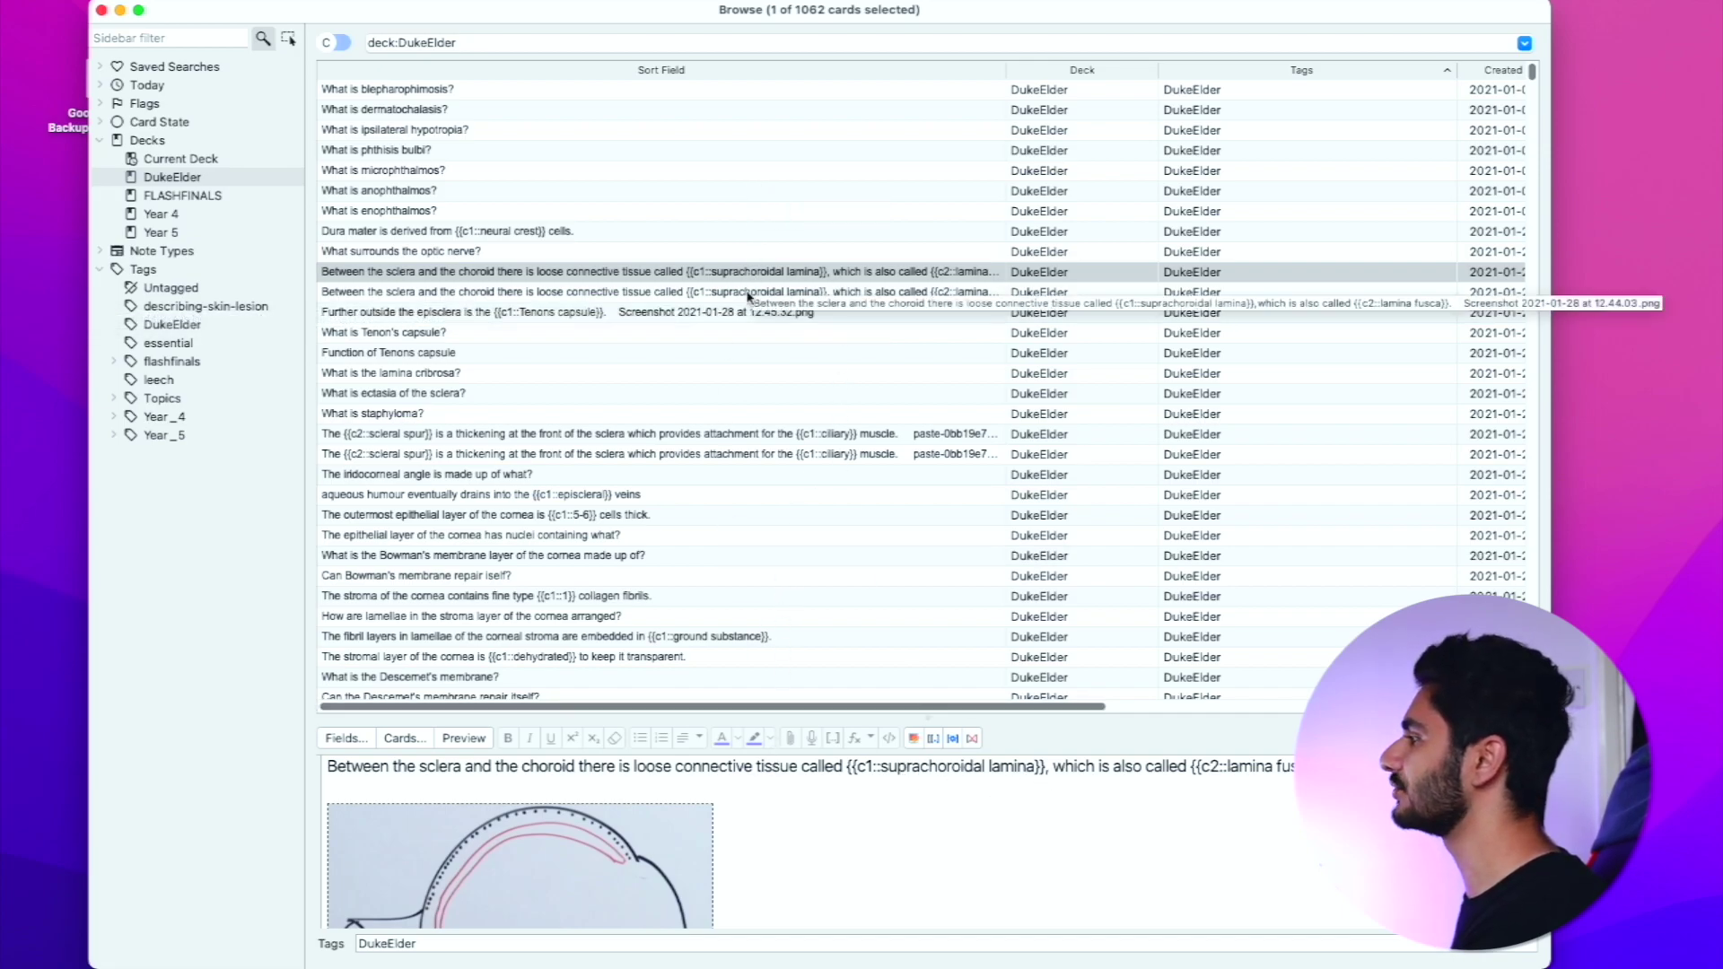
Compare the notes view of the optic nerve notes, then return to cards at Tenons capsule.
click(333, 42)
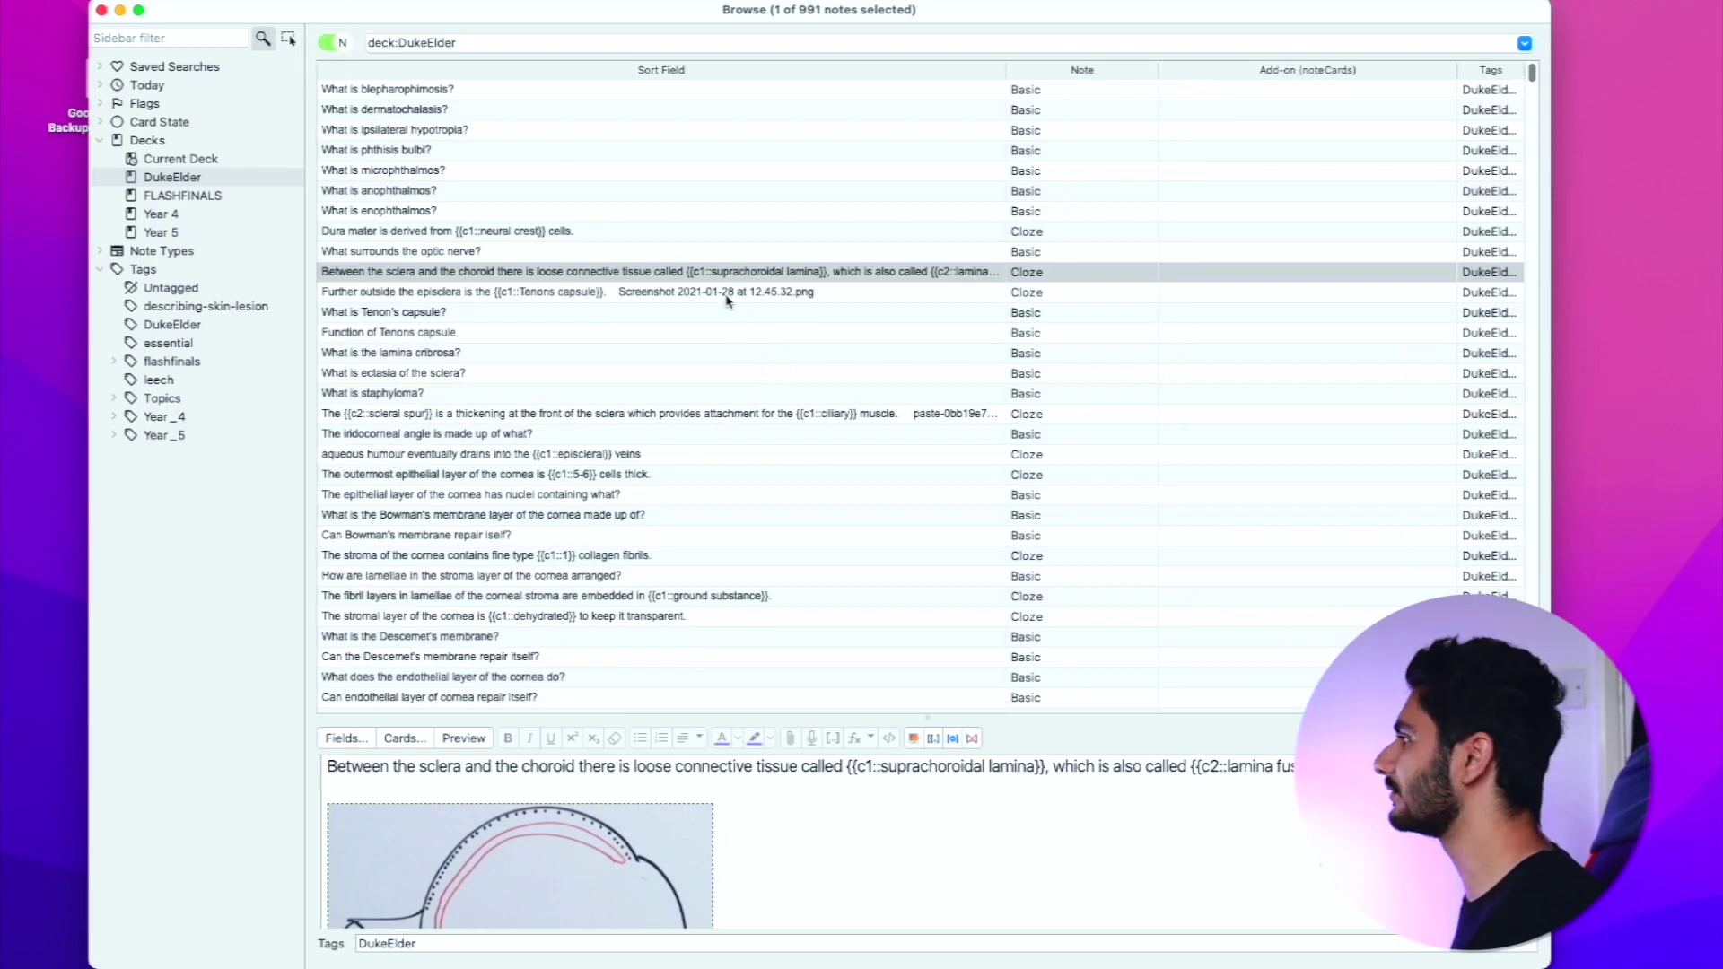
click(721, 253)
click(718, 273)
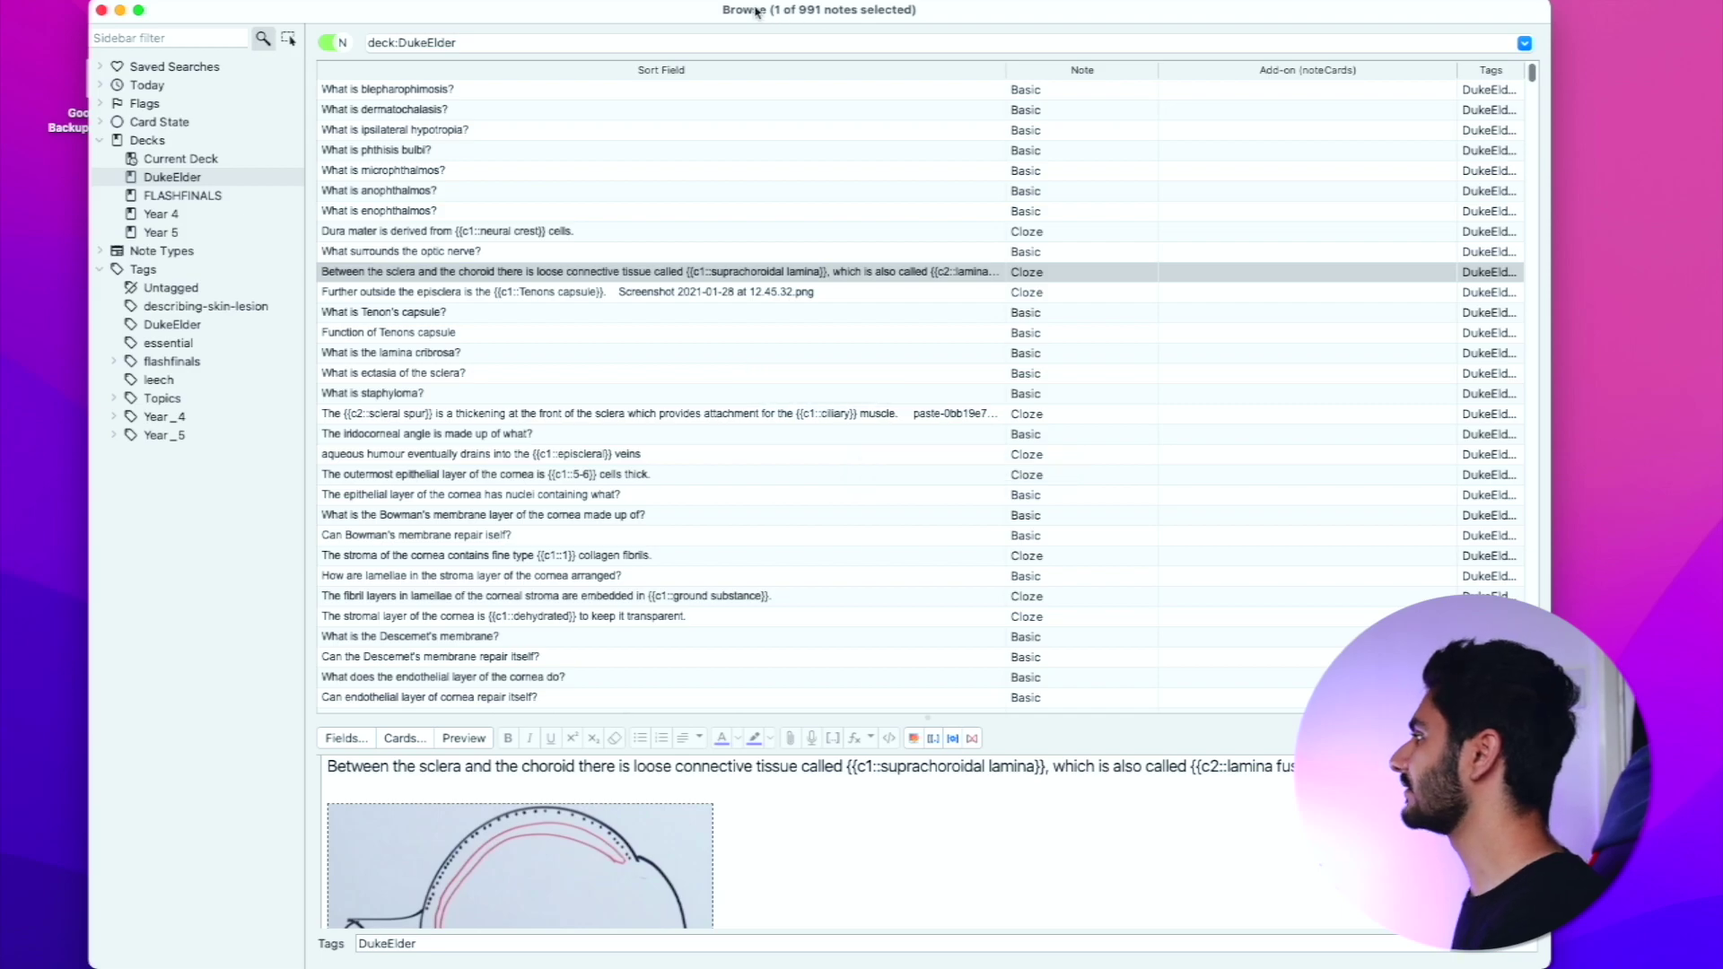
click(333, 43)
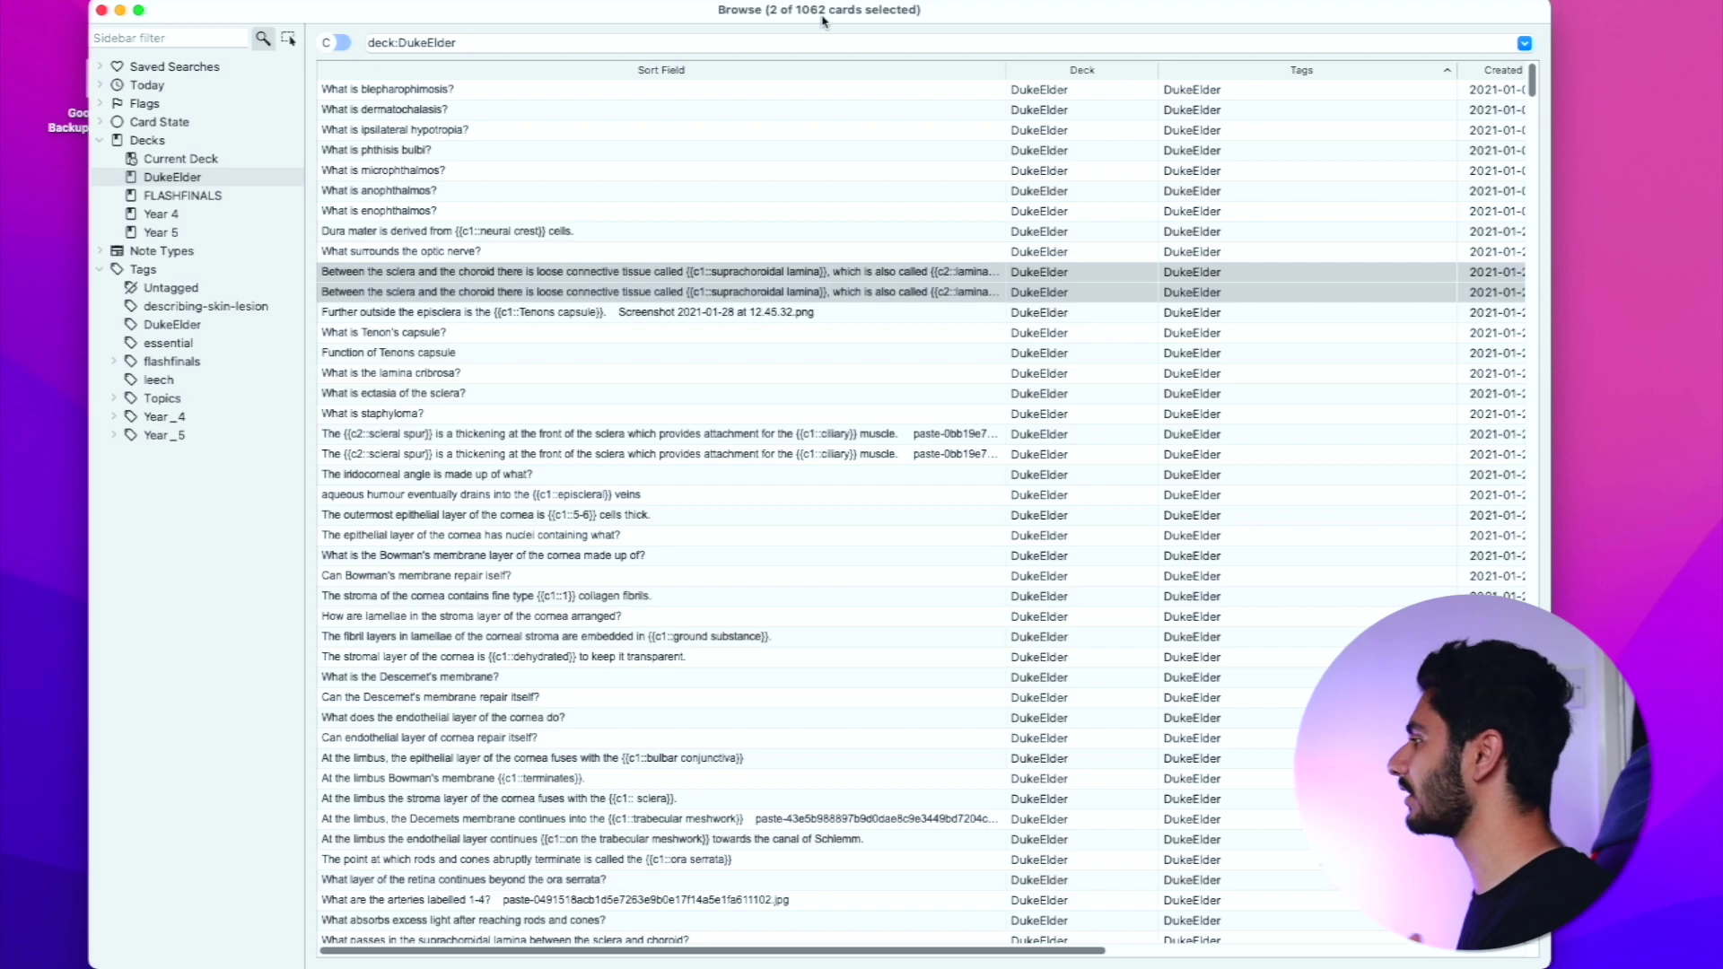
click(326, 50)
click(326, 49)
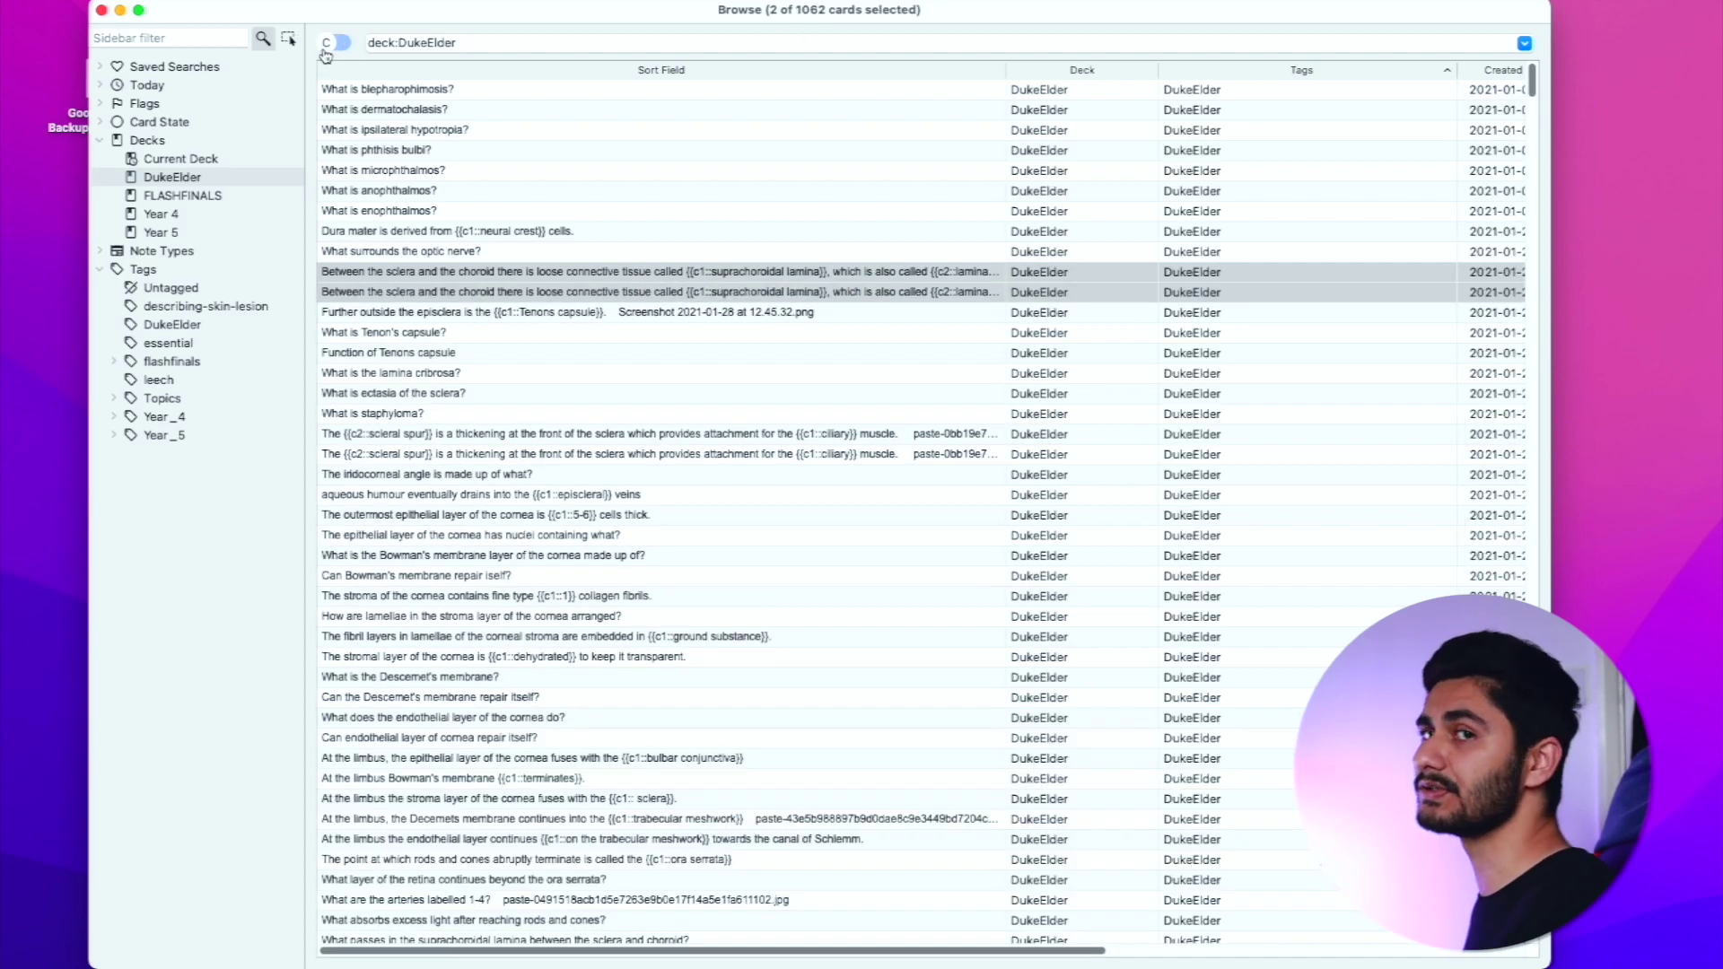
key(Down)
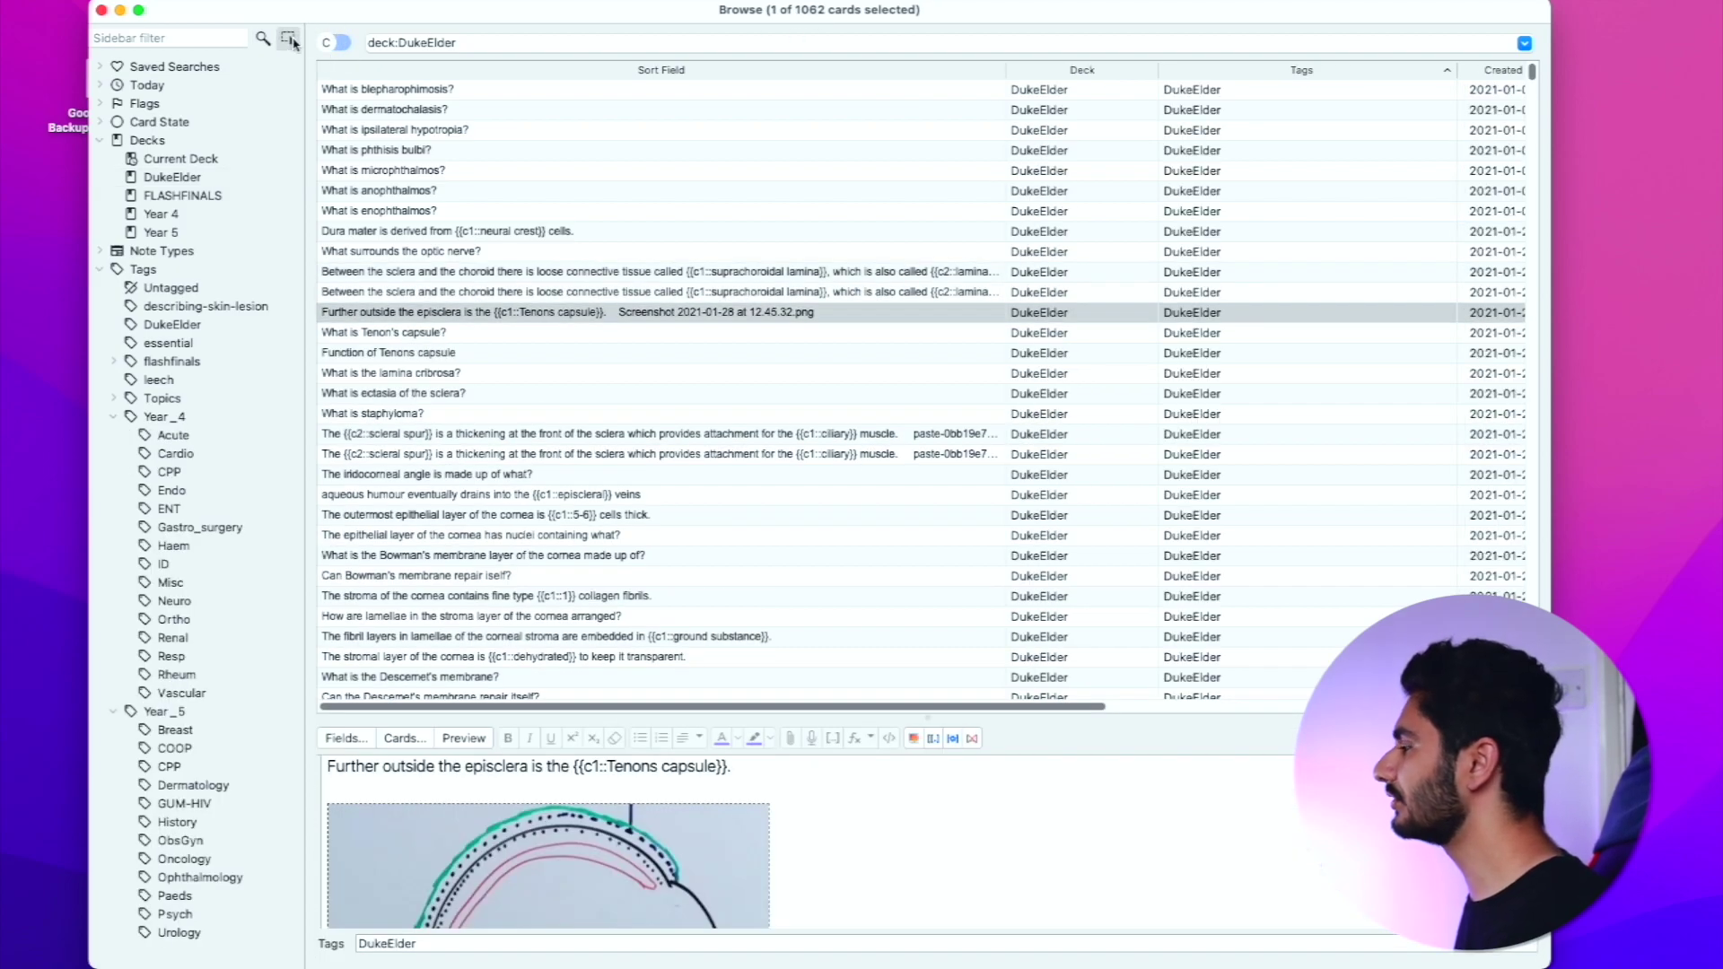
click(180, 733)
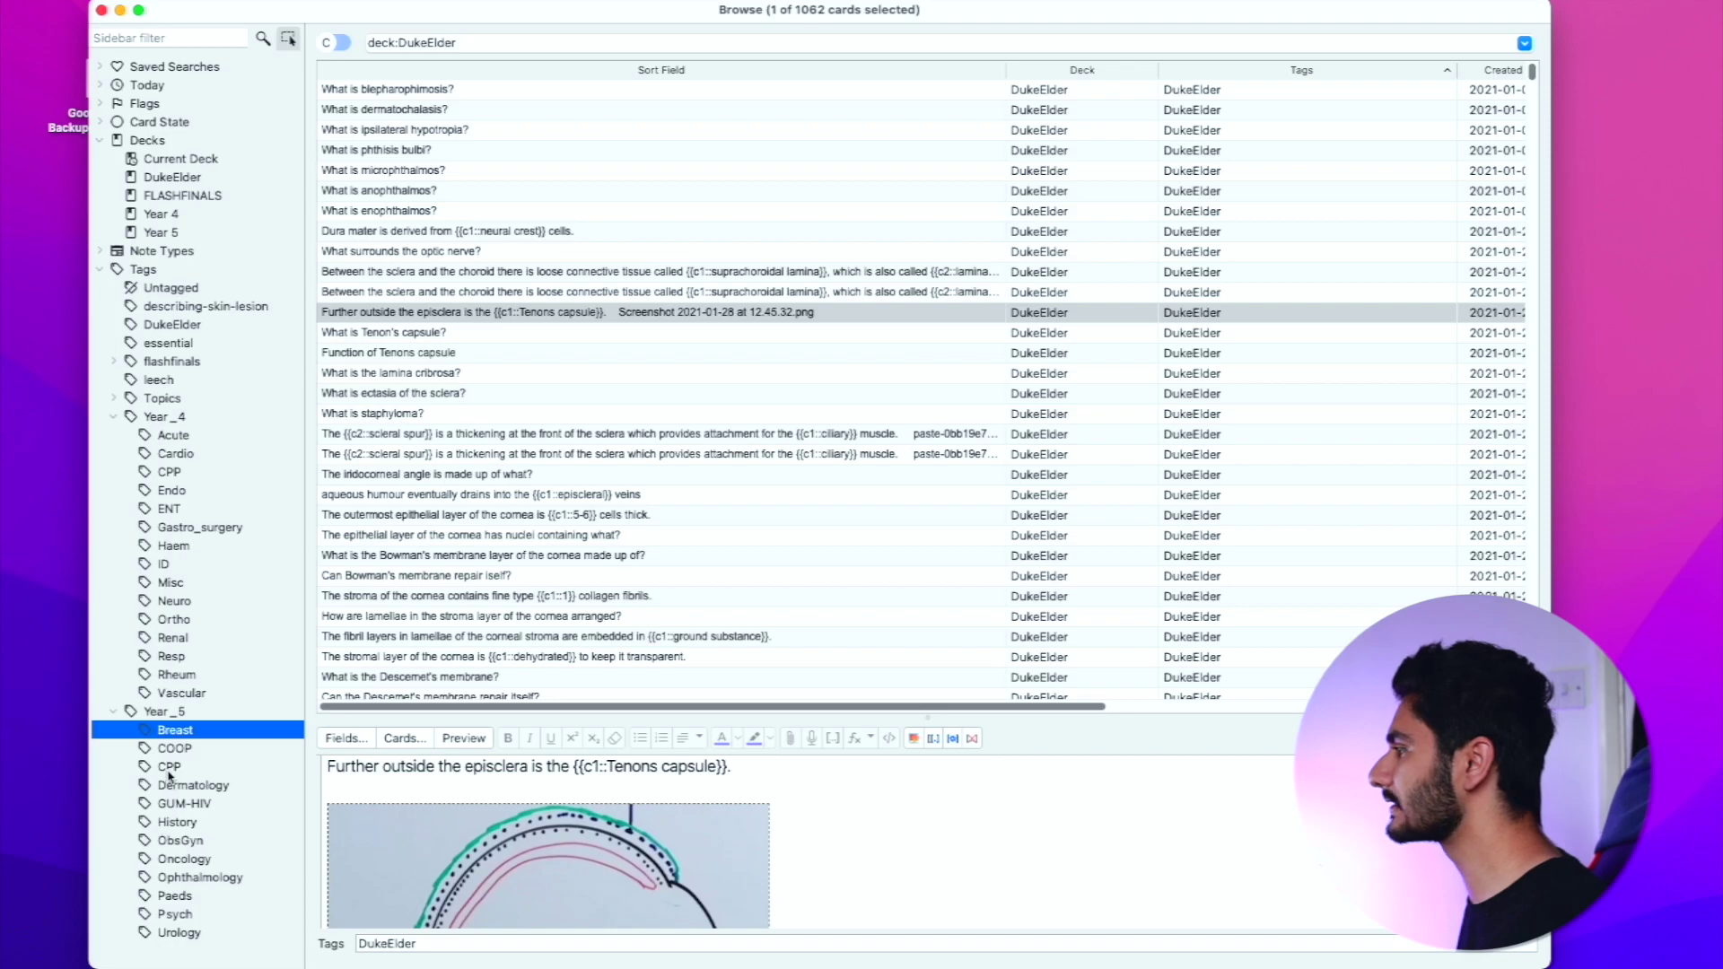
Drag Year_5's CPP tag onto Year_4 so the two CPP tags merge.
click(169, 770)
drag(169, 770, 157, 418)
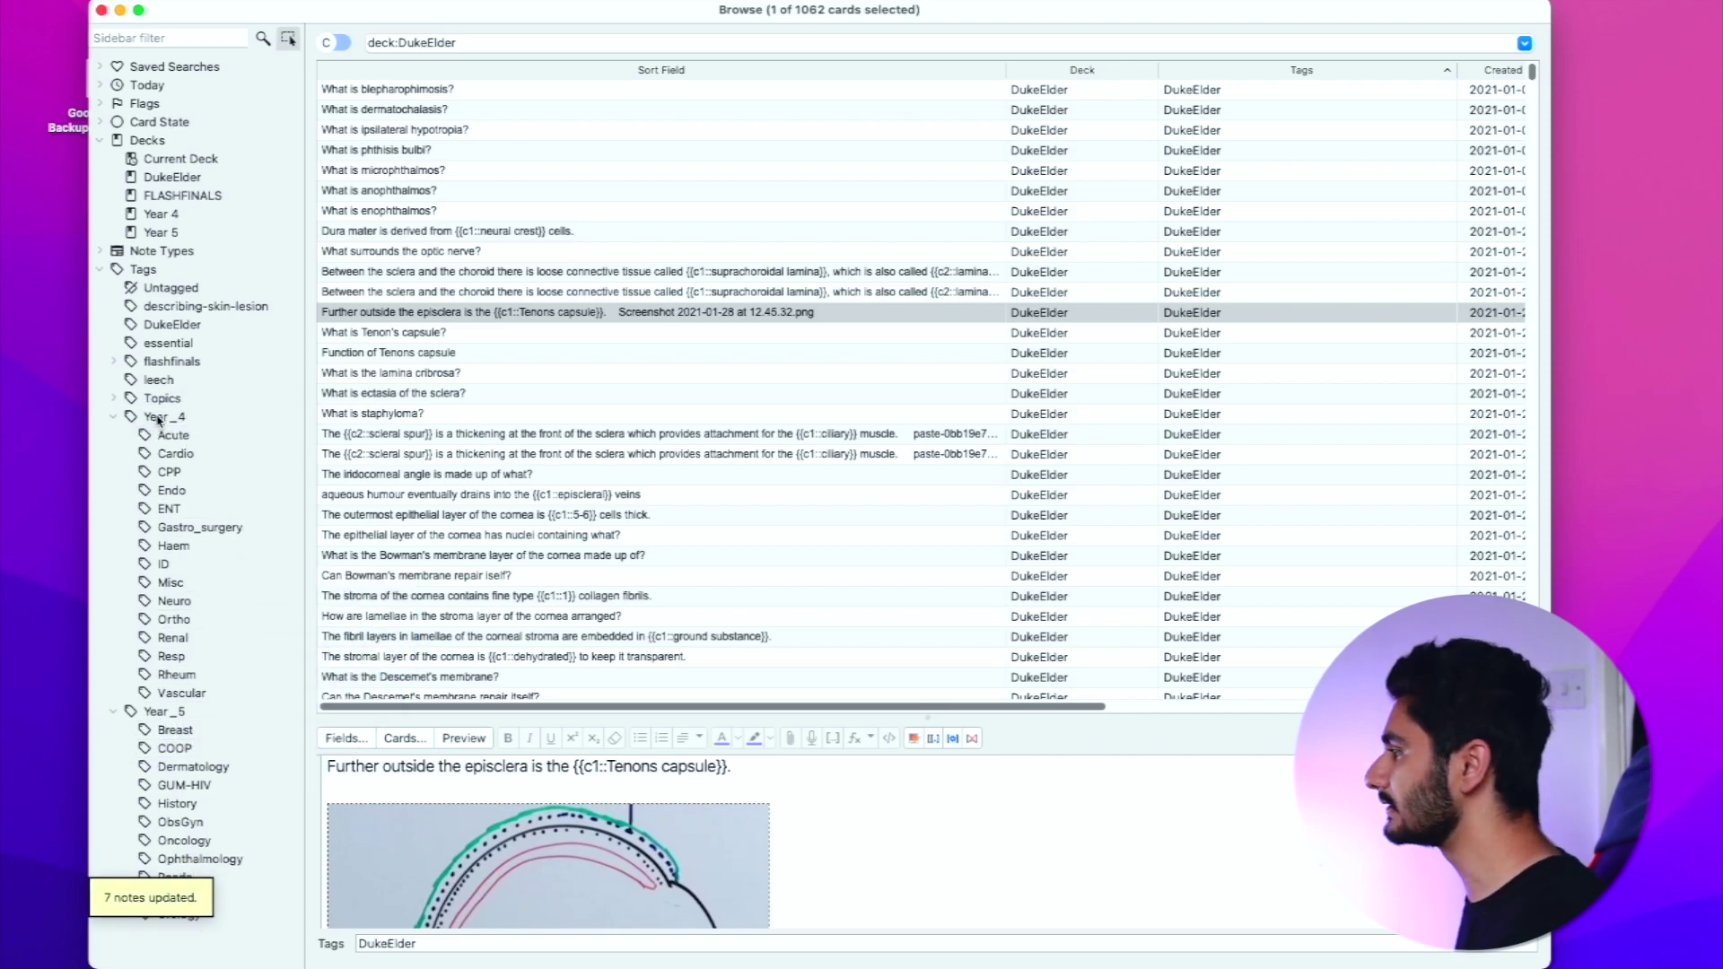
click(158, 418)
click(161, 473)
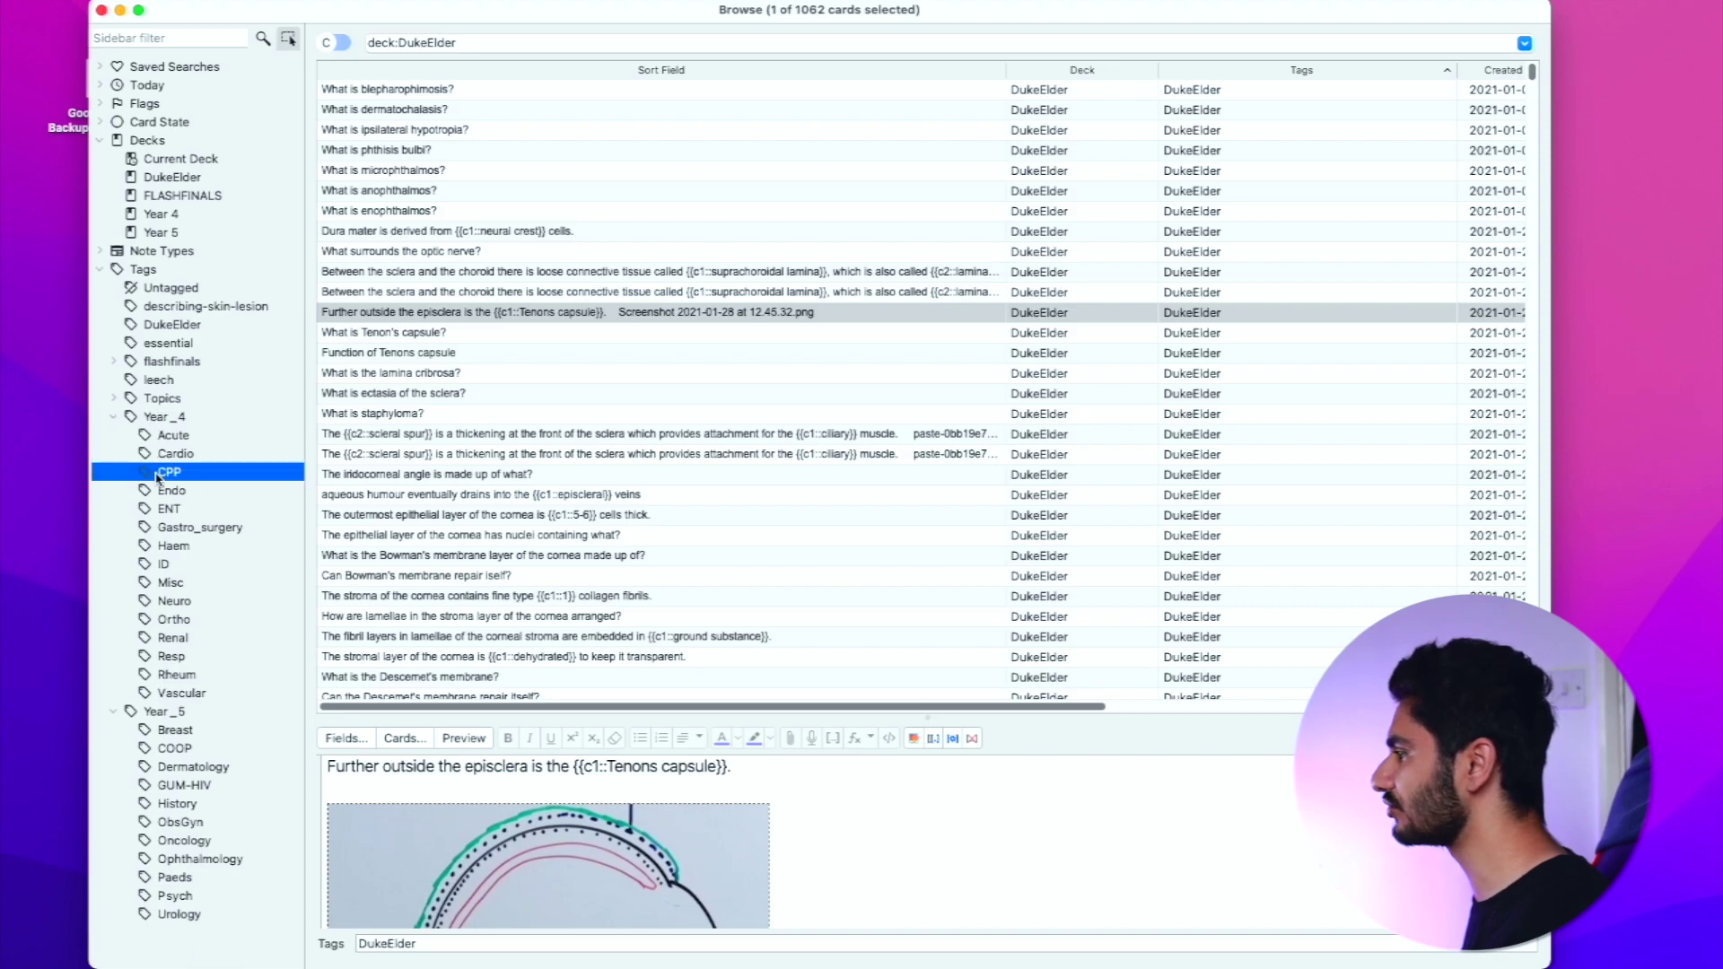
Confirm the 66 Year_4::CPP cards, then drag that CPP tag into Year_5.
click(439, 392)
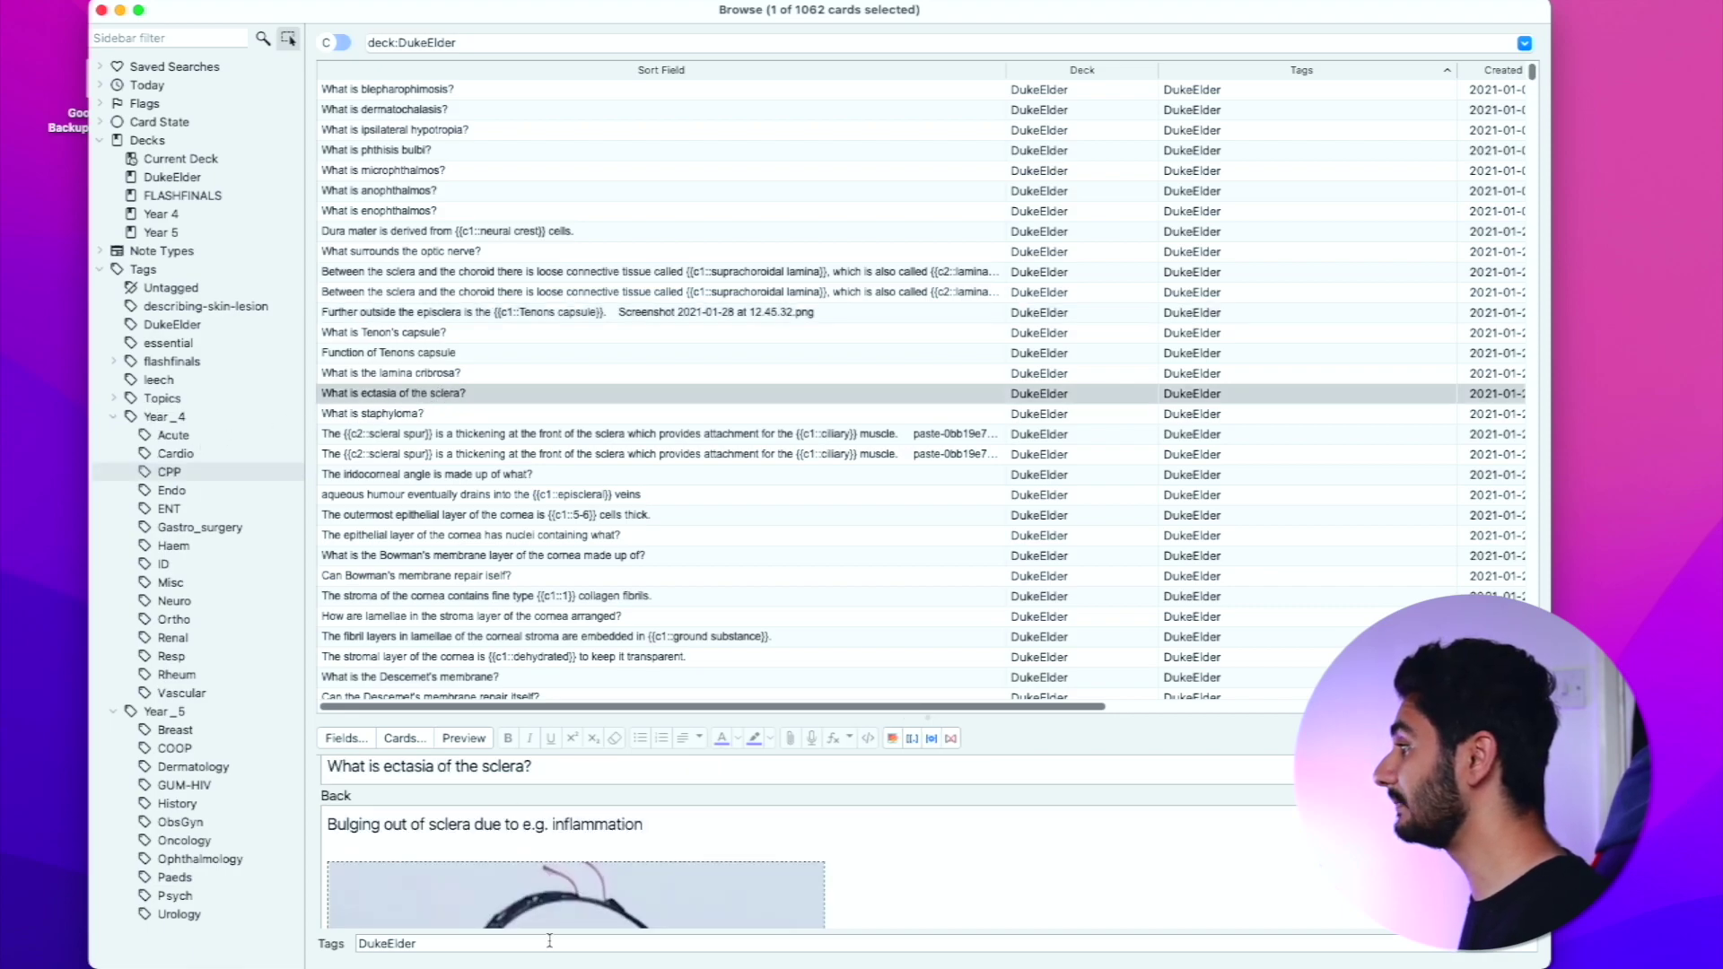
click(179, 487)
click(170, 472)
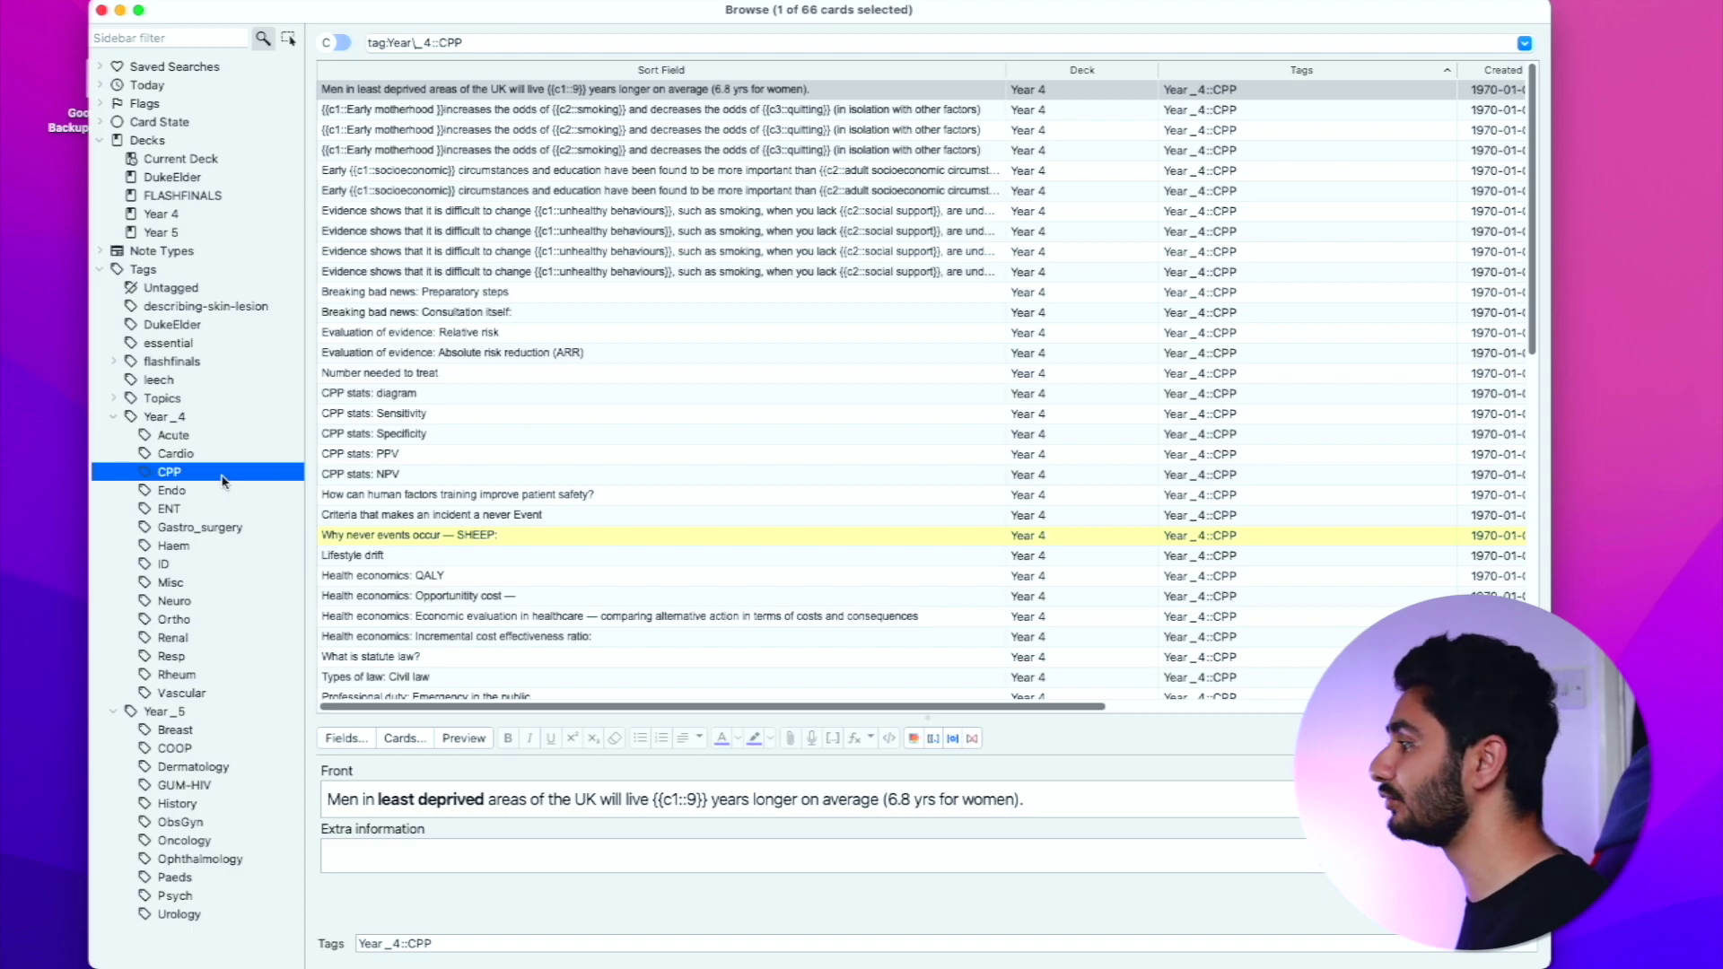
click(287, 39)
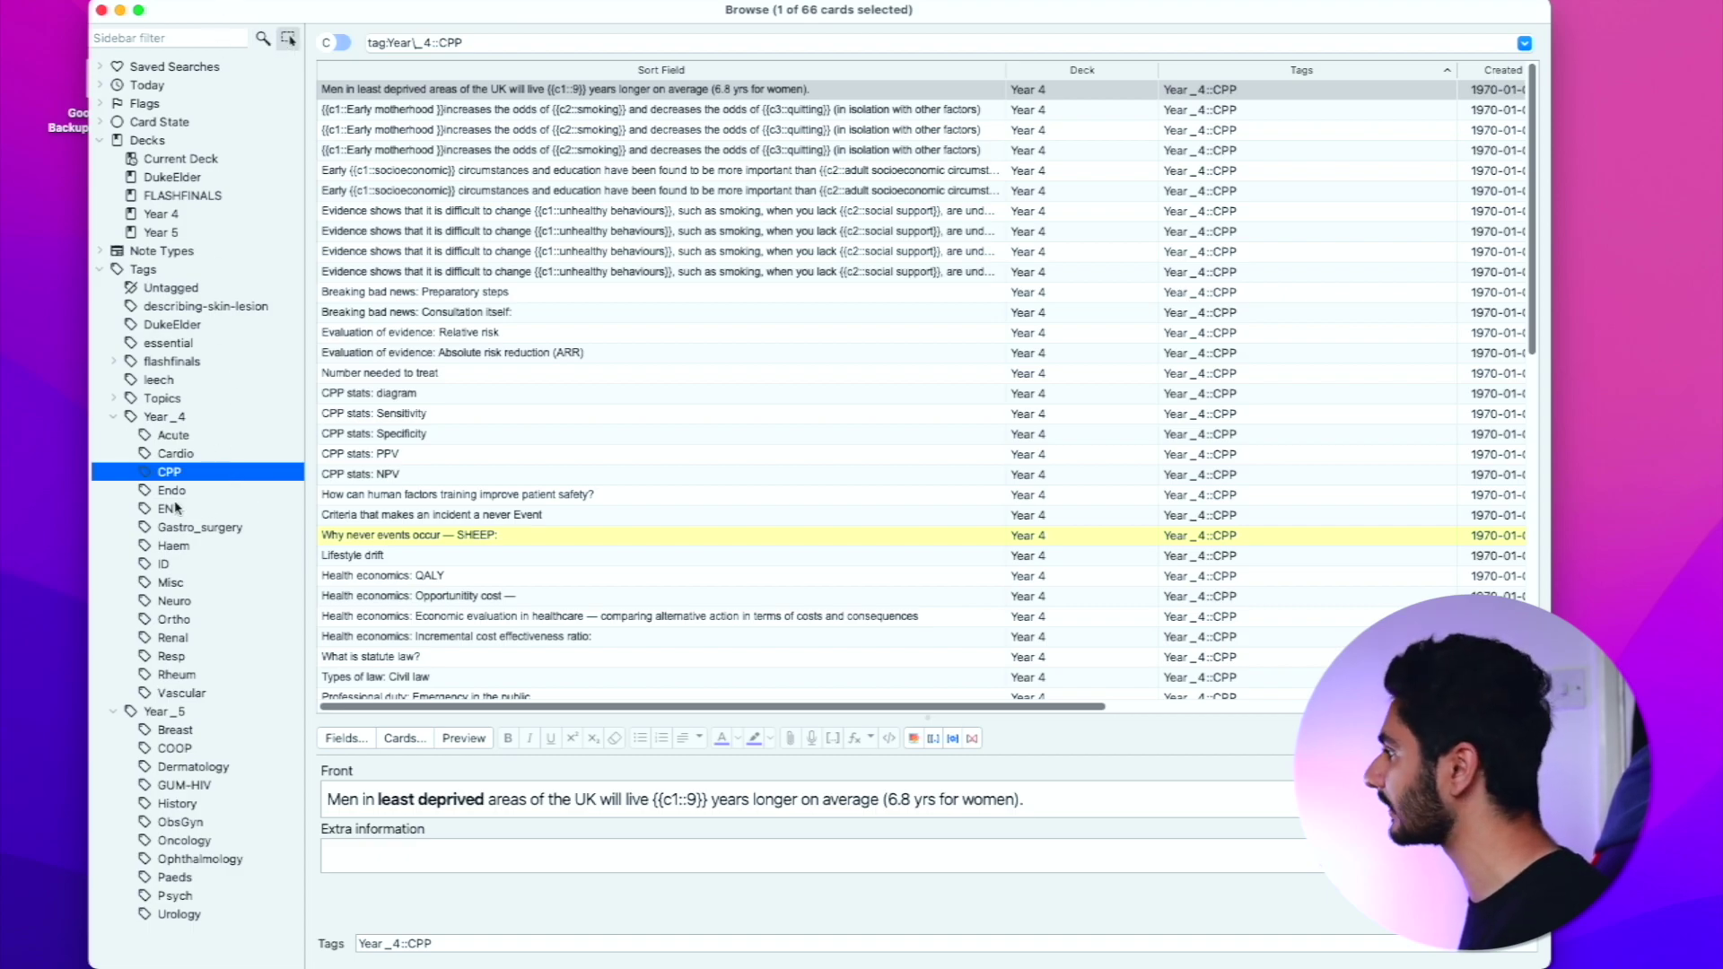
drag(166, 472, 194, 715)
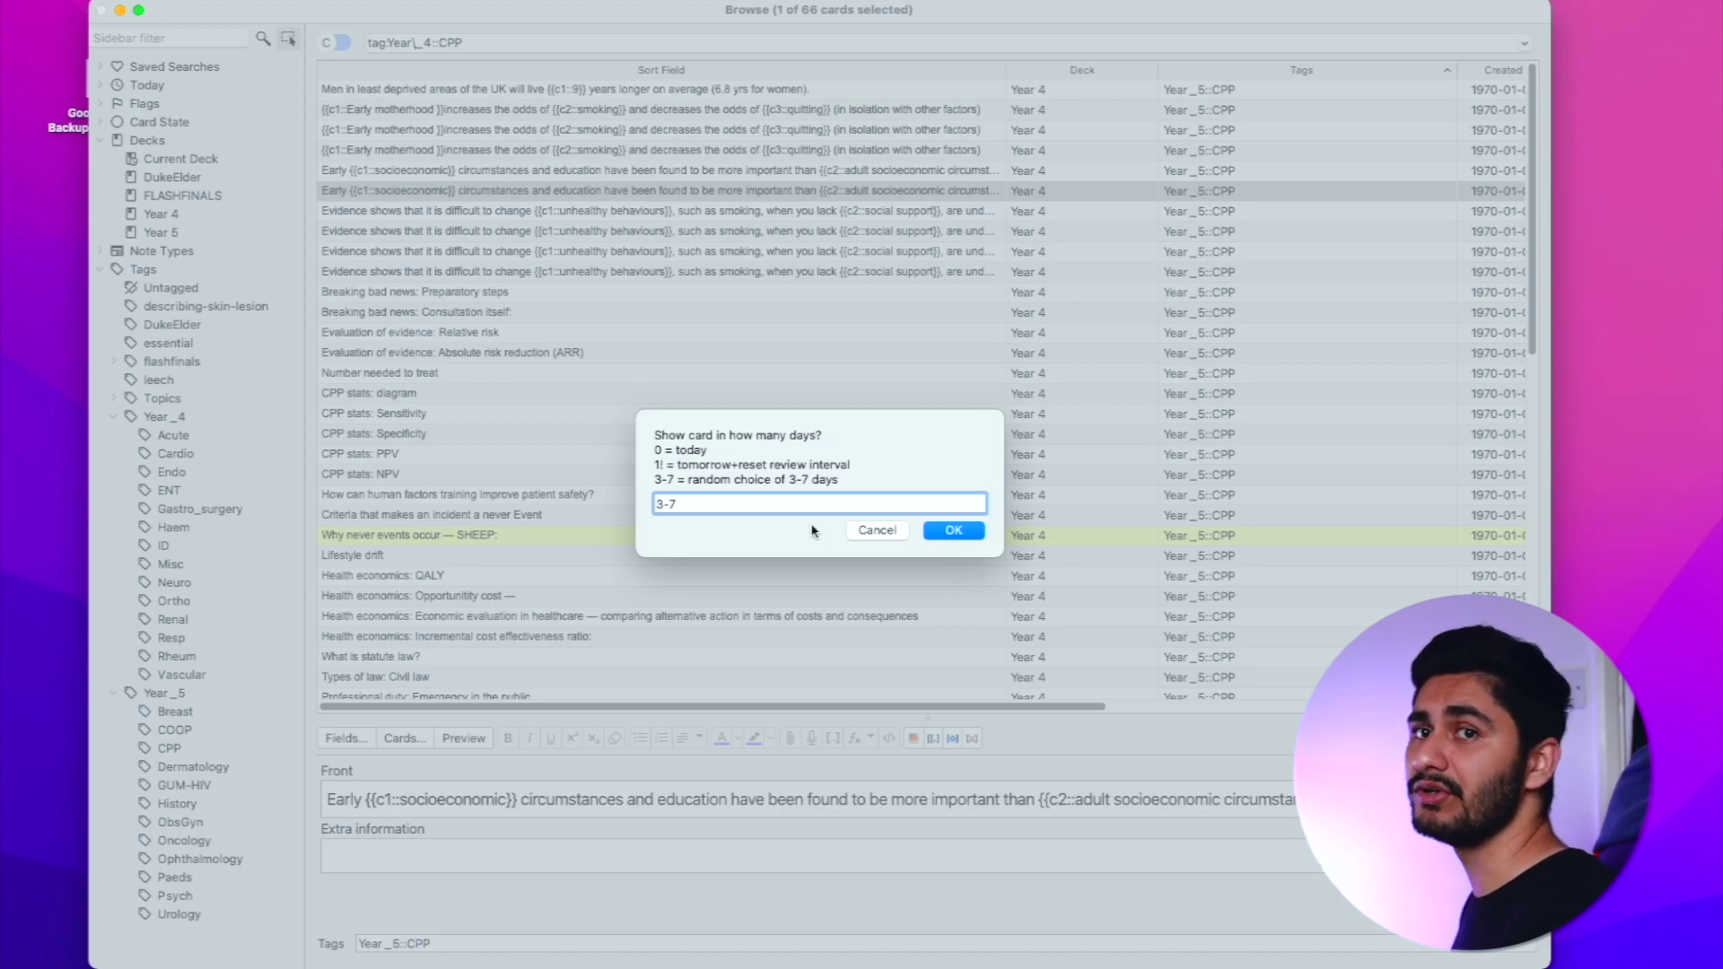
click(887, 537)
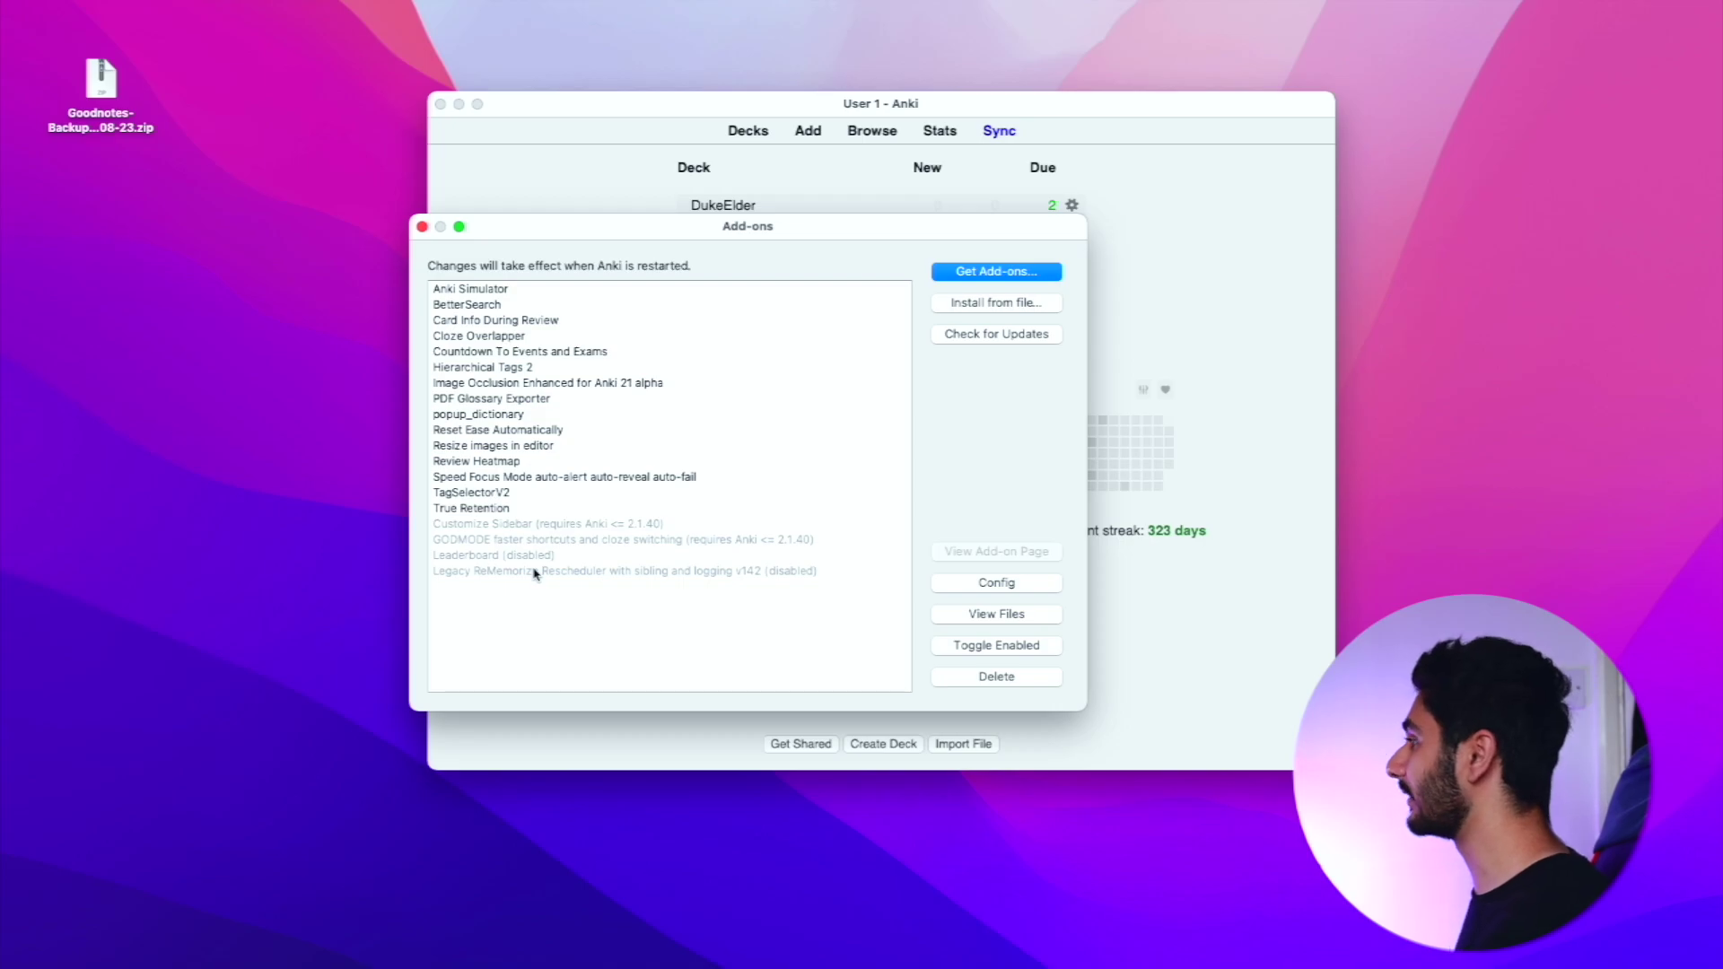
Bring up Spotlight to search for Safari.
key(super+space)
Launch Safari, read the Anki 2.1.41 incompatible add-on forum thread, then minimize Safari.
text(saf)
key(Return)
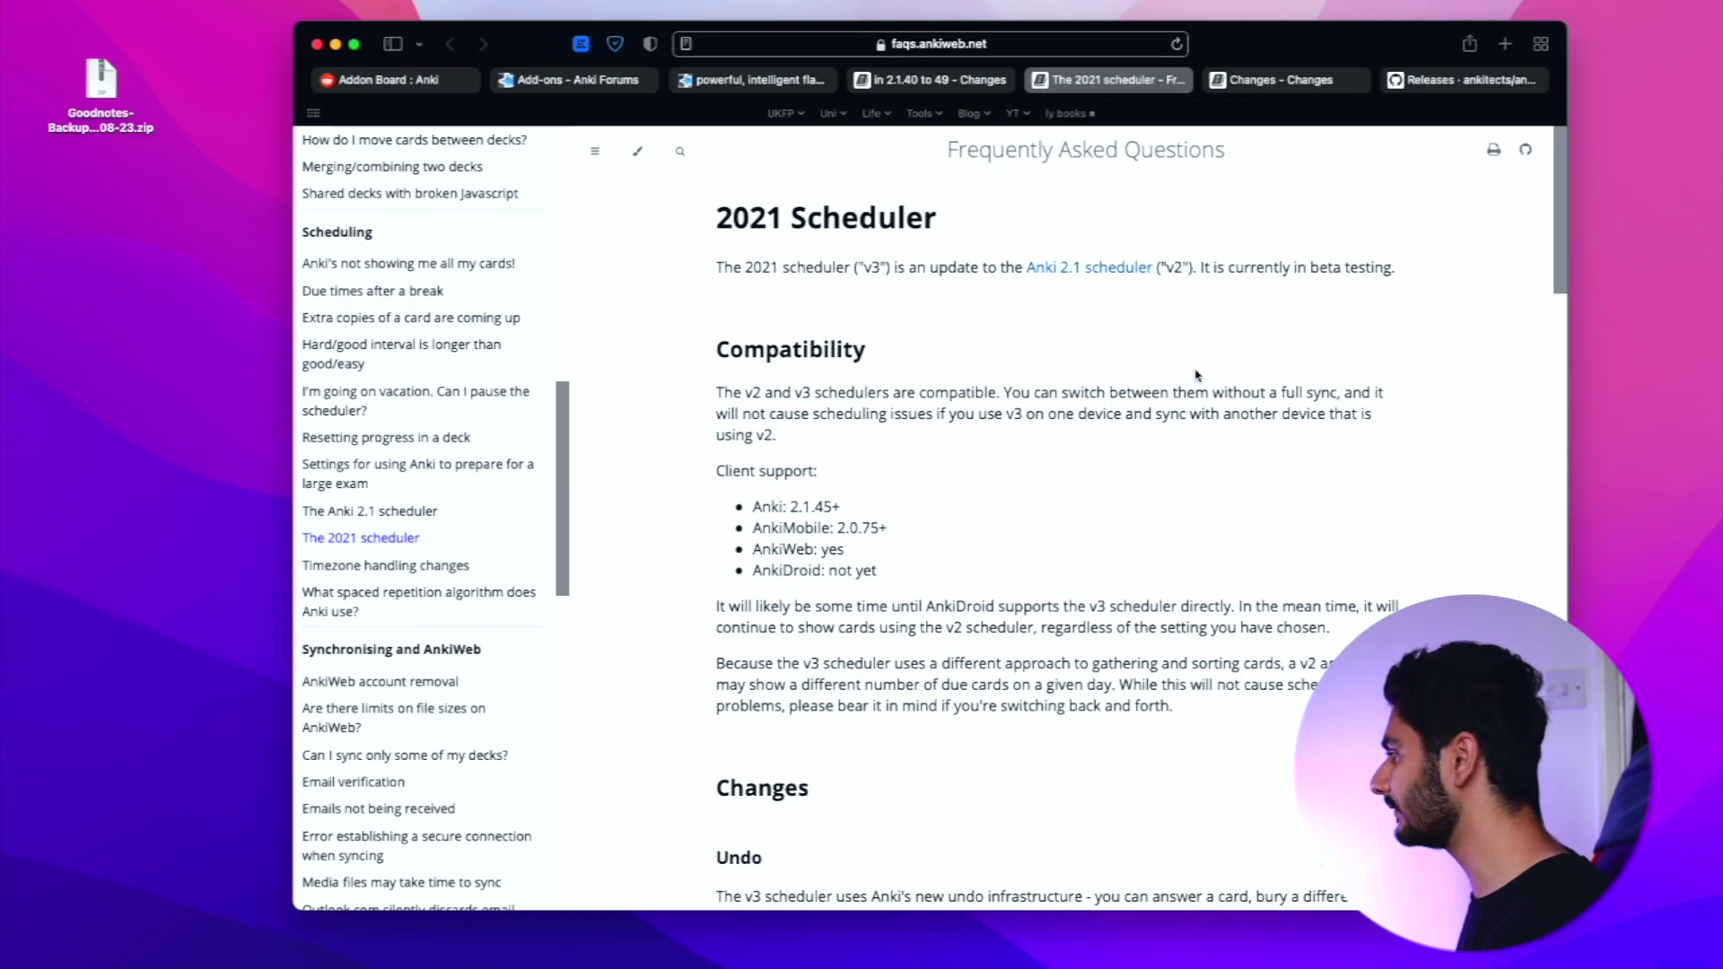
click(545, 80)
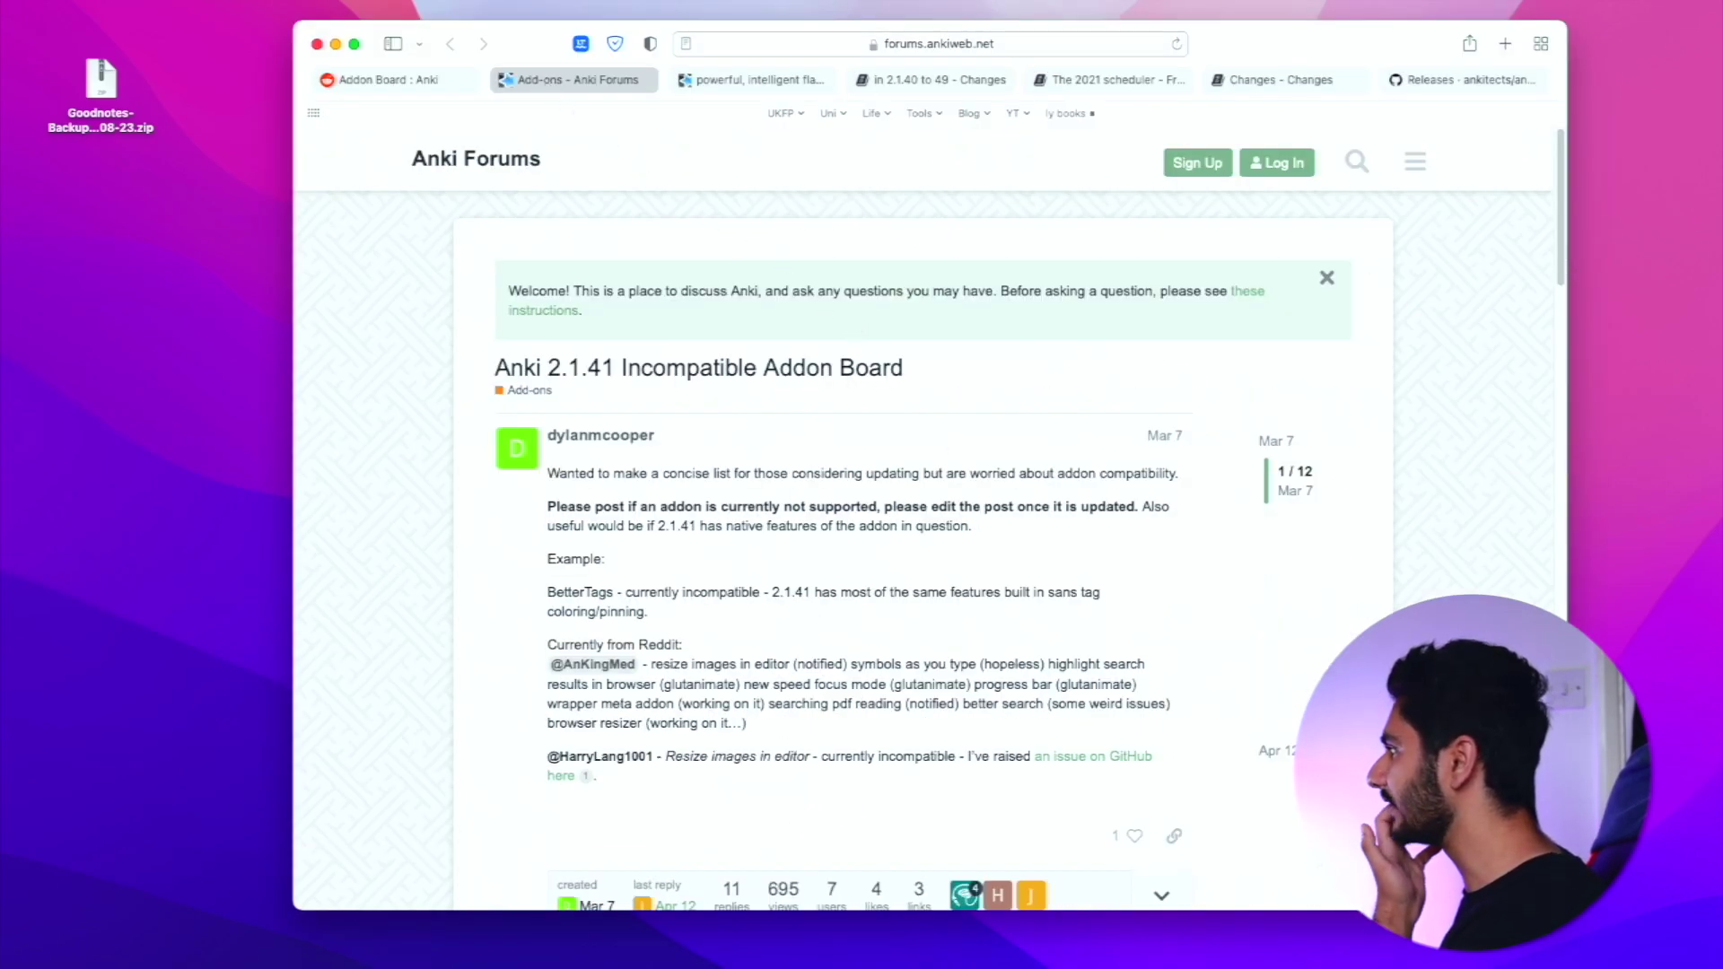
scroll(746, 545, down, 5)
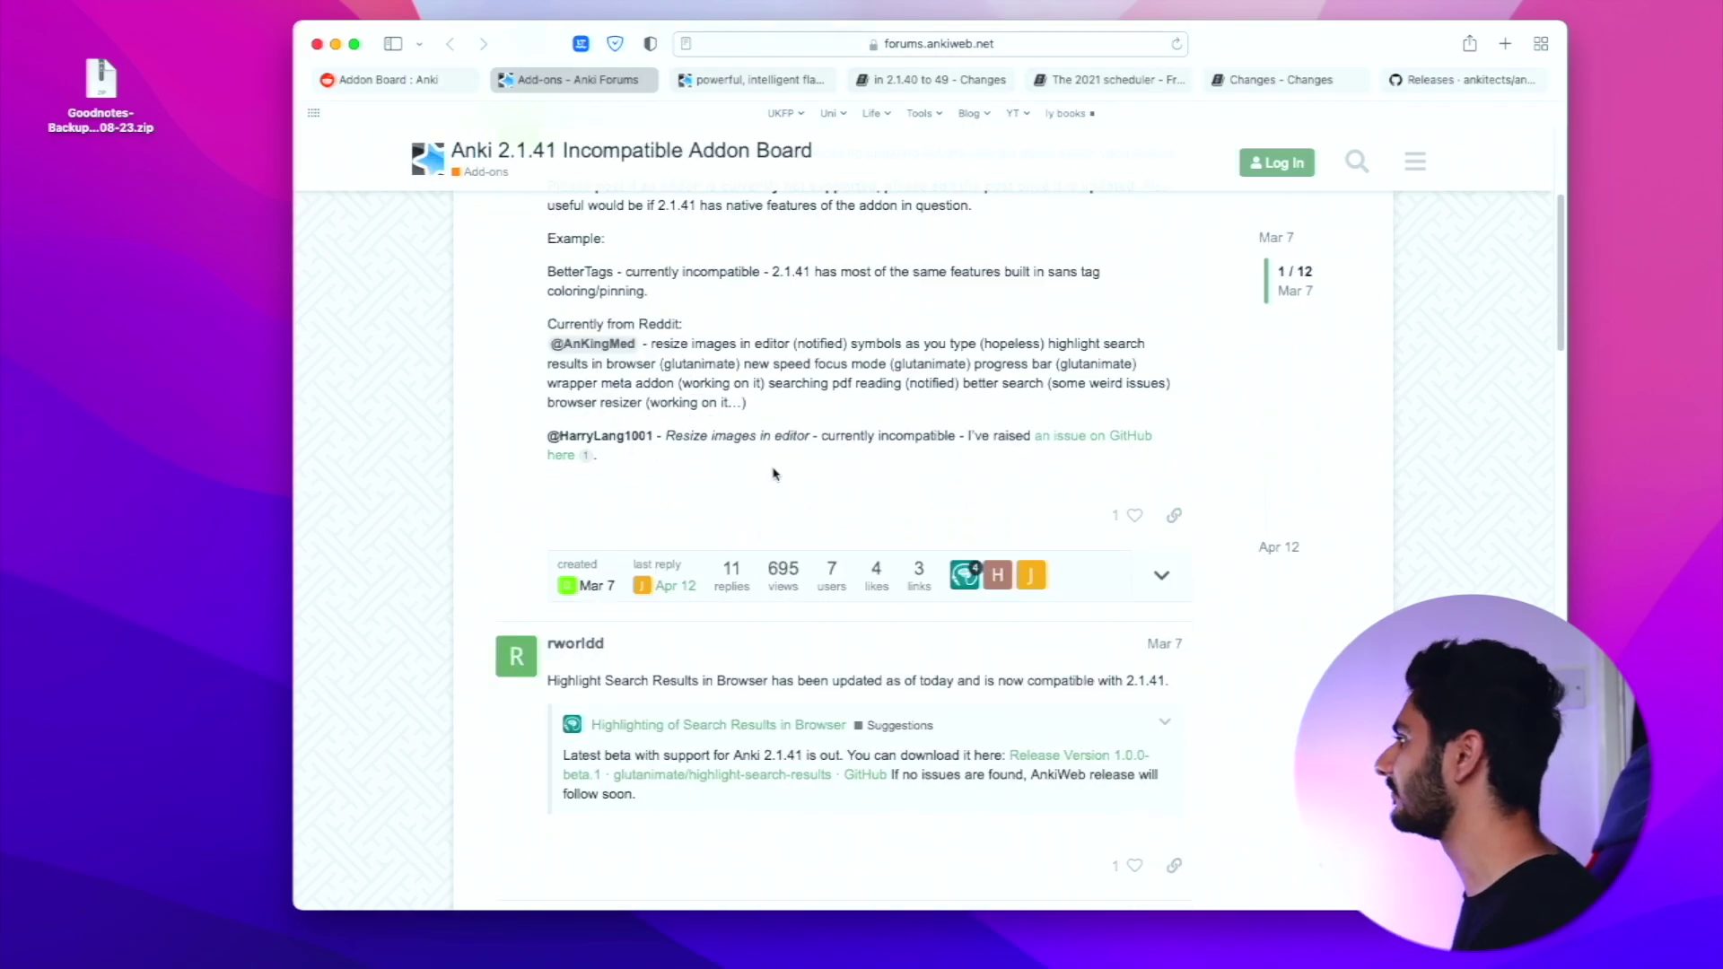
scroll(509, 360, down, 1)
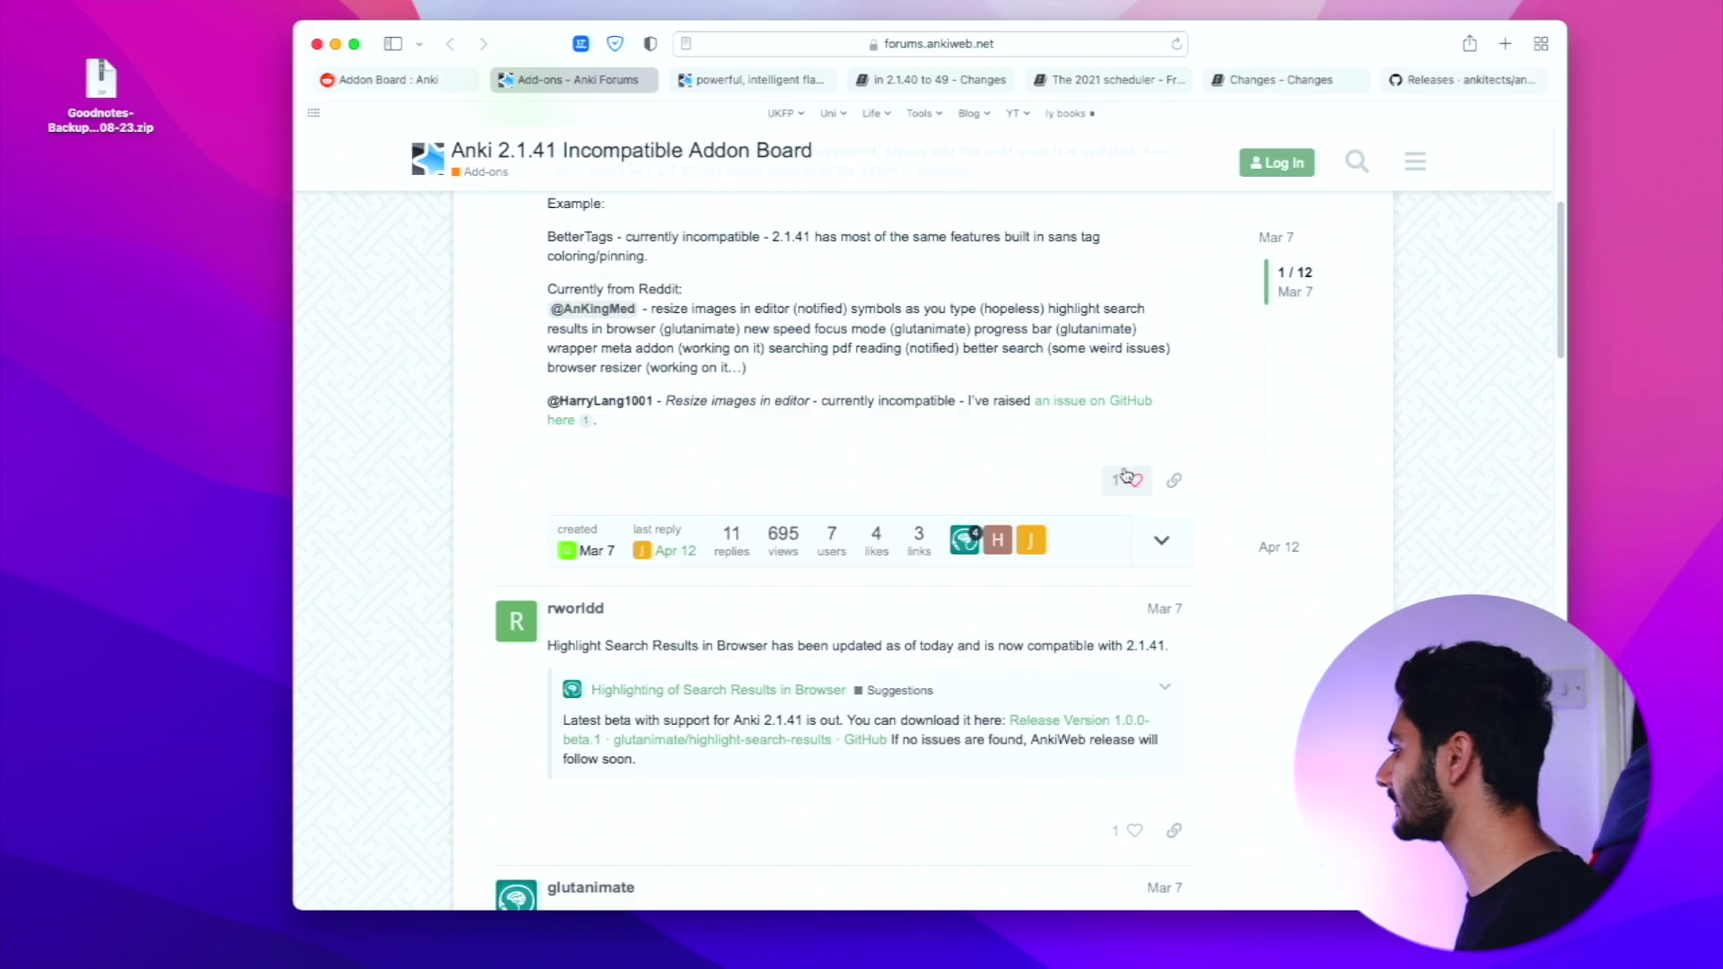
click(336, 44)
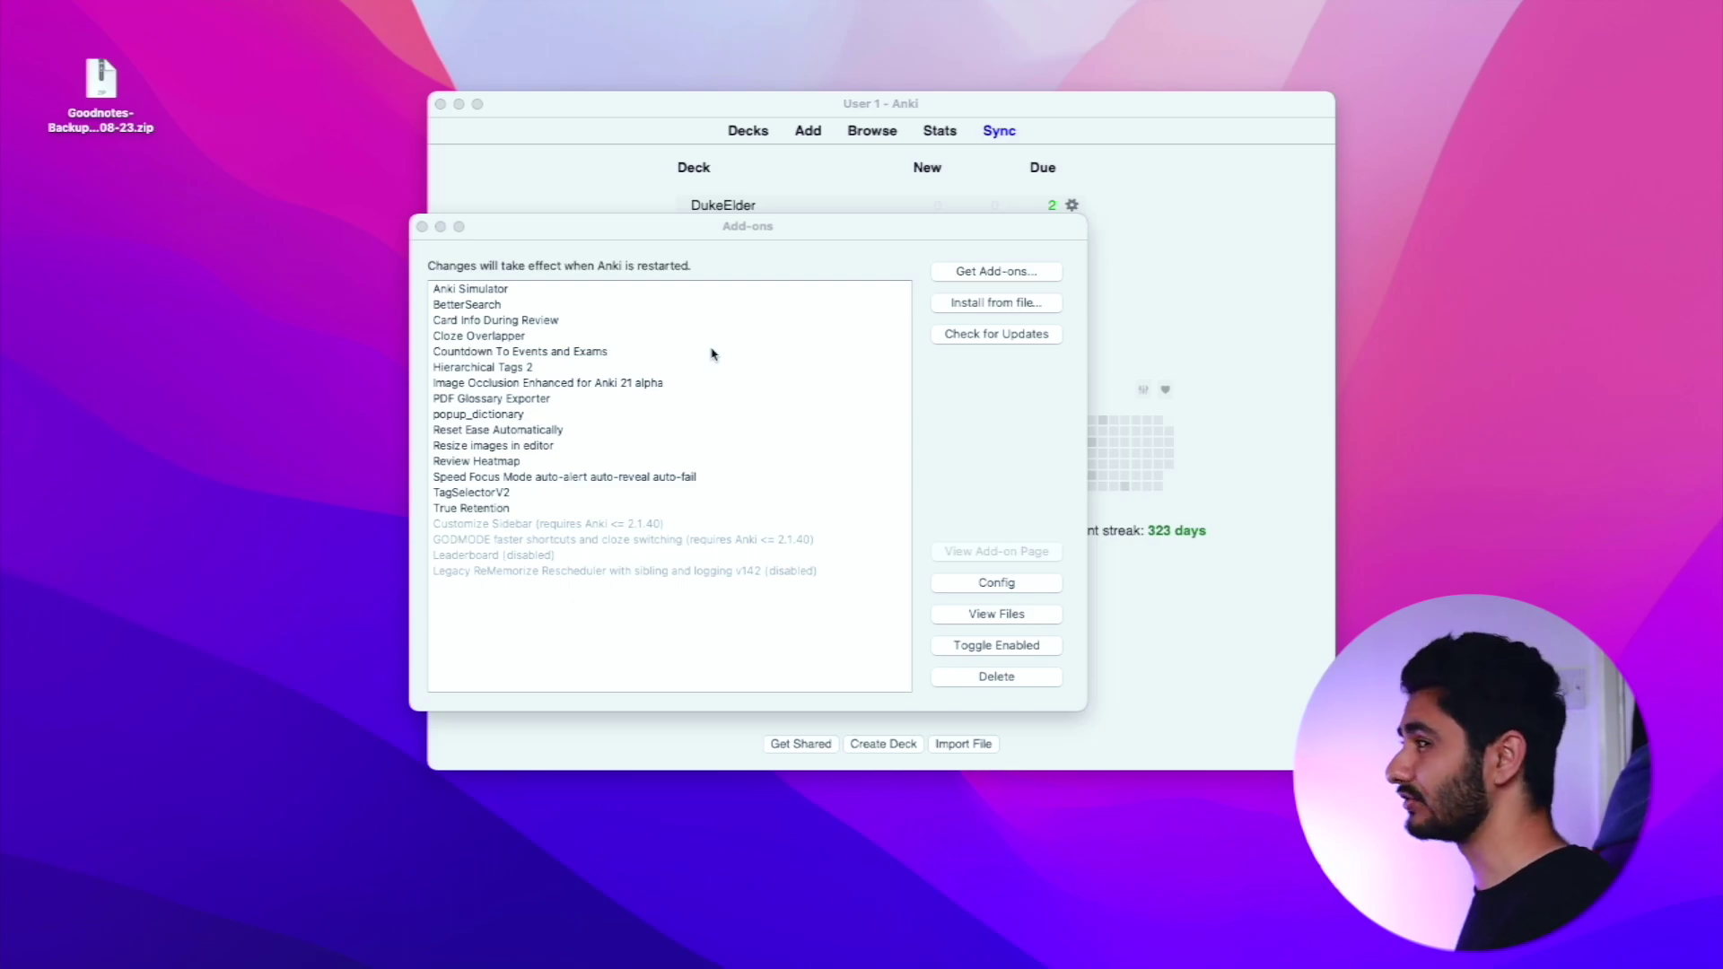
Select the popup_dictionary add-on, then close the Add-ons window.
click(580, 413)
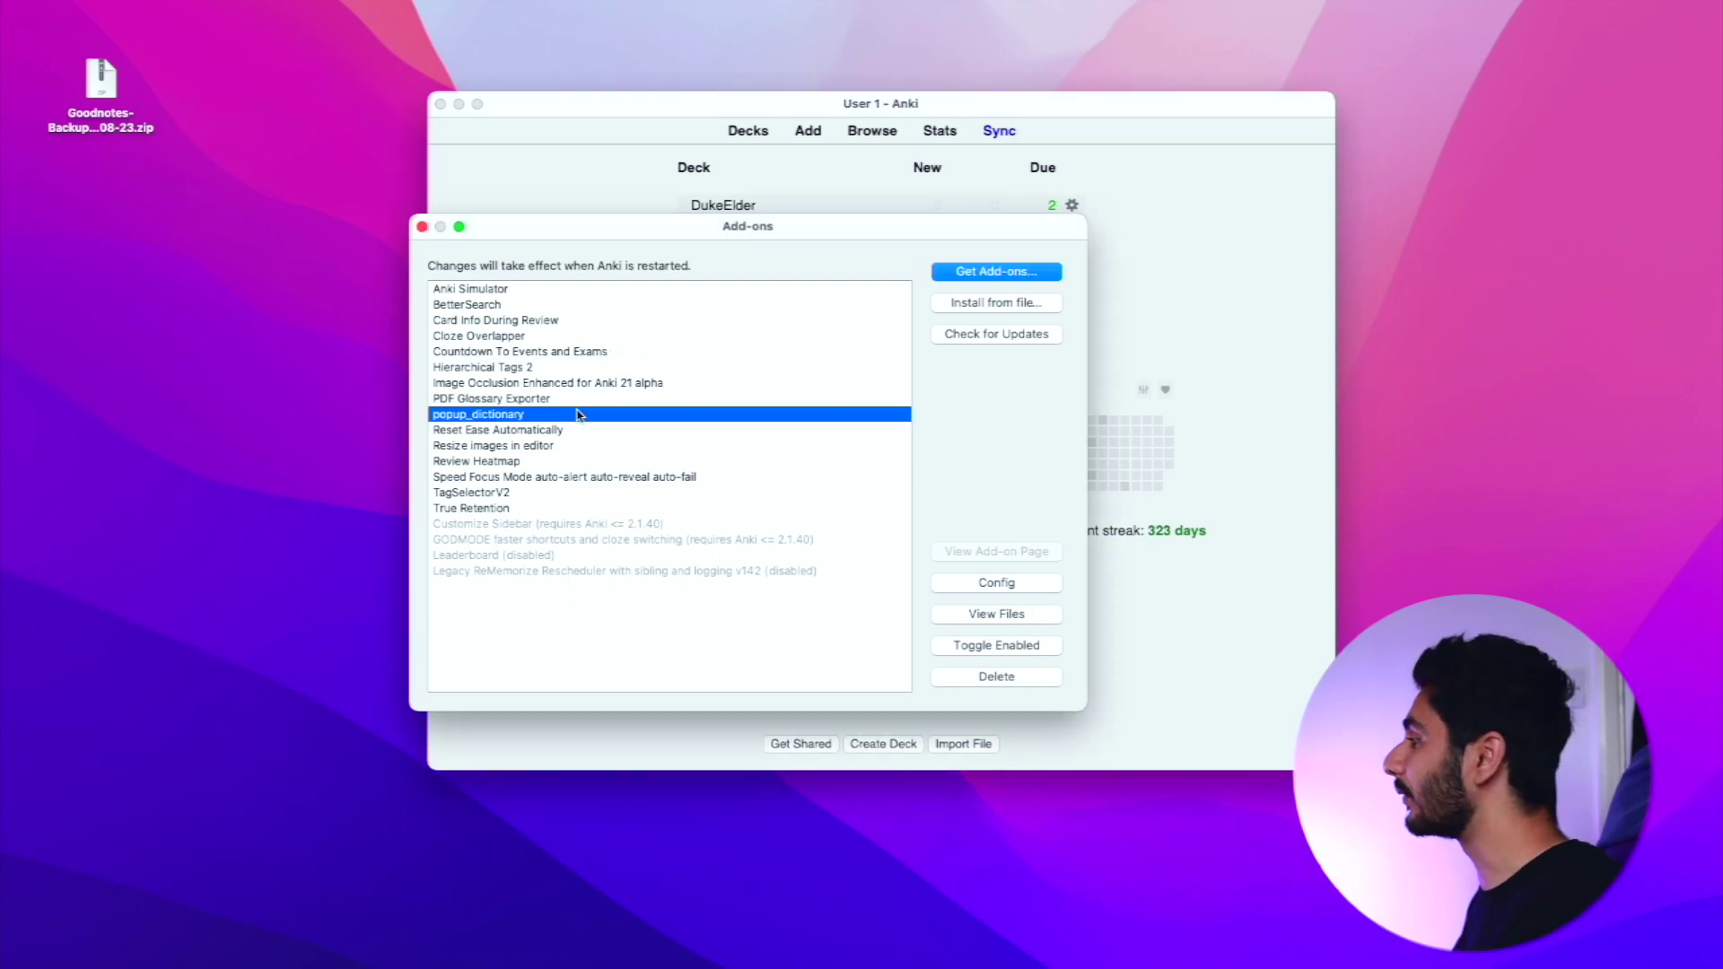
drag(673, 236, 454, 390)
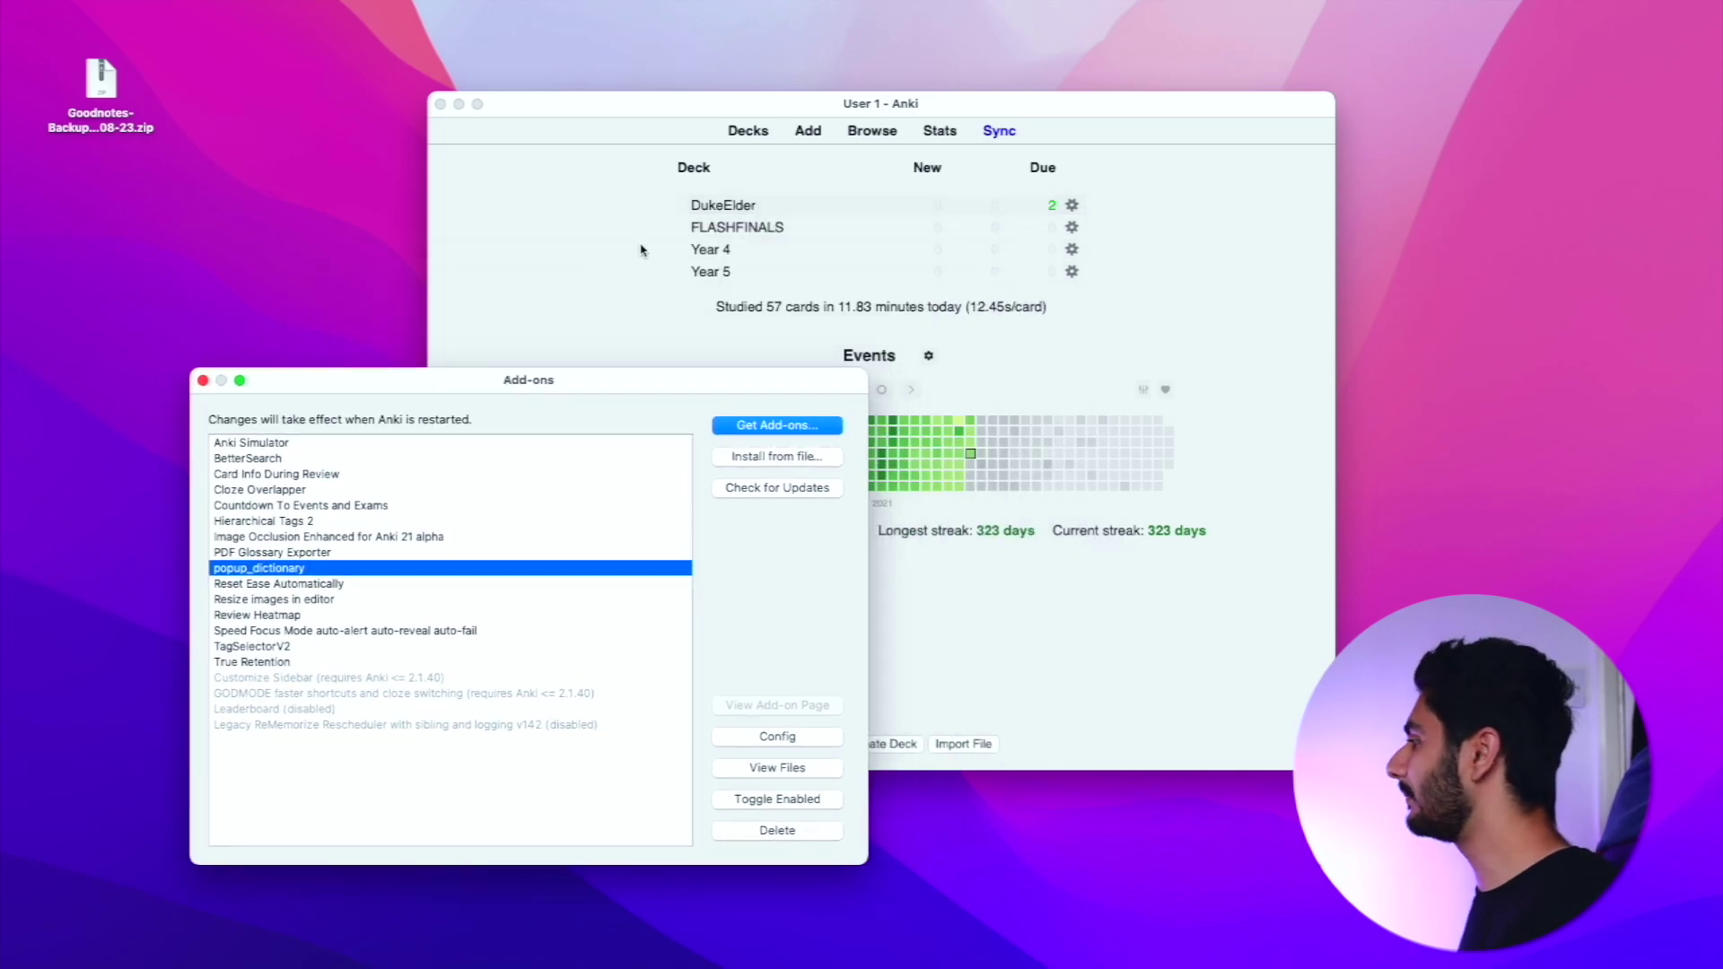
click(204, 381)
Study the DukeElder deck, select the word 'attaches' on a card, then return to Decks.
click(698, 206)
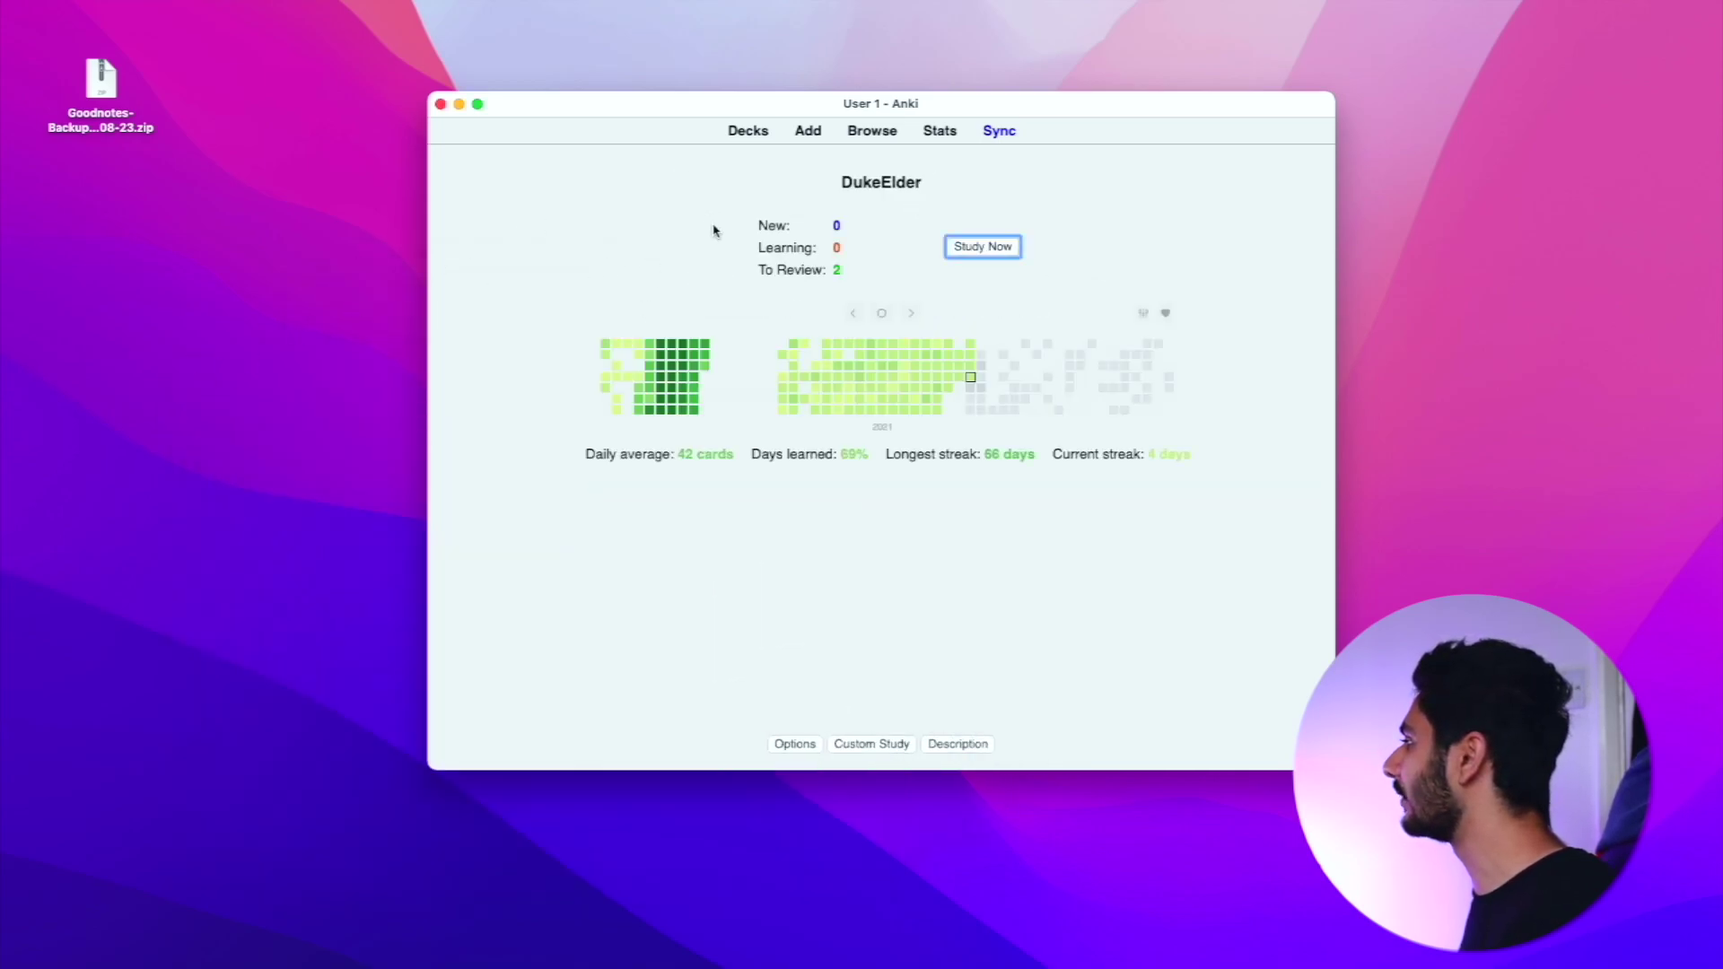
click(999, 247)
double_click(675, 210)
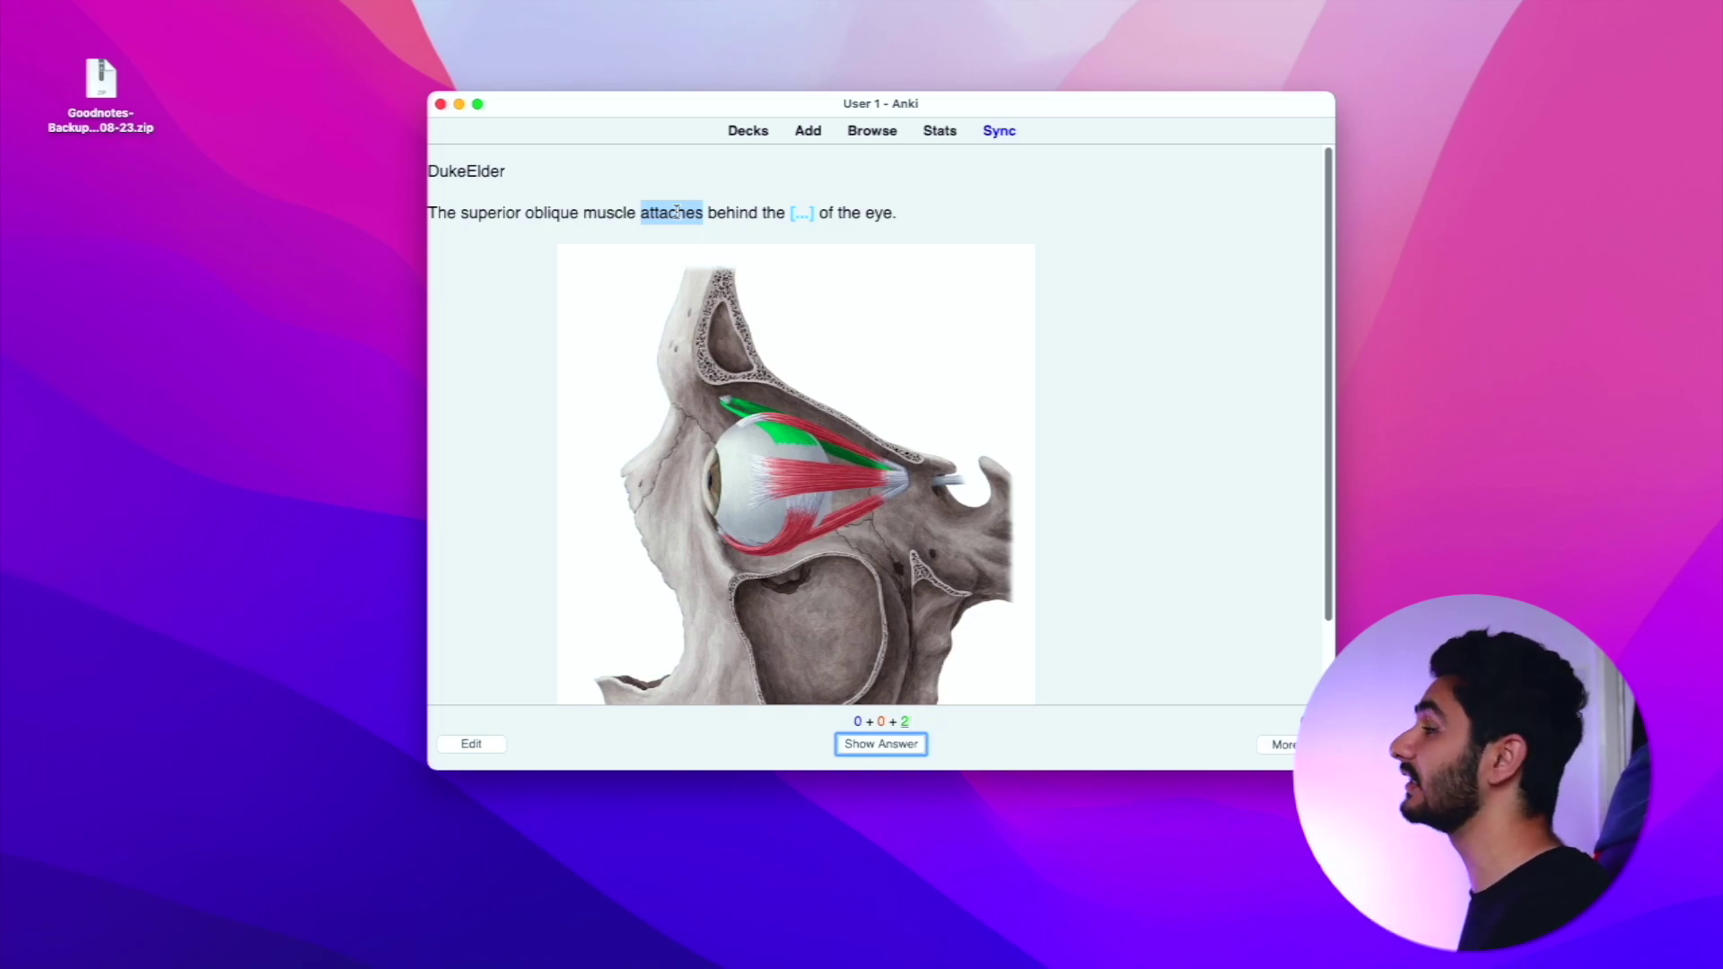
click(765, 132)
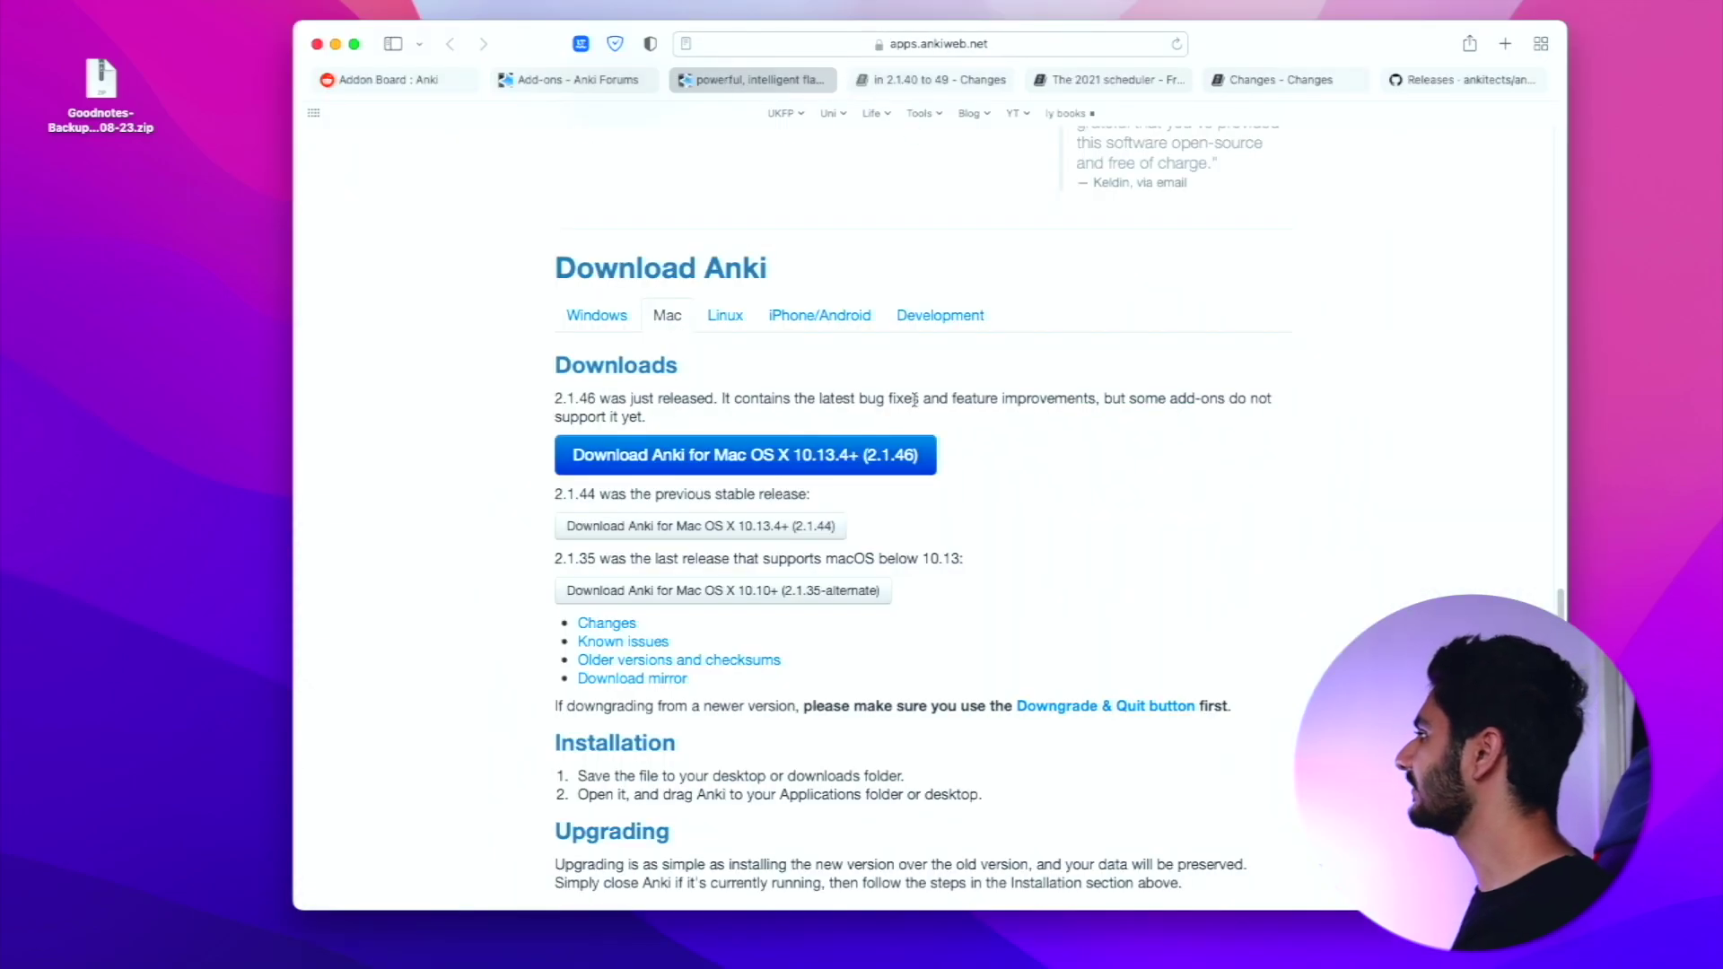
On the 2.1.40 to 49 Changes page, select the twelve 2.1.46 change items.
scroll(939, 620, down, 1)
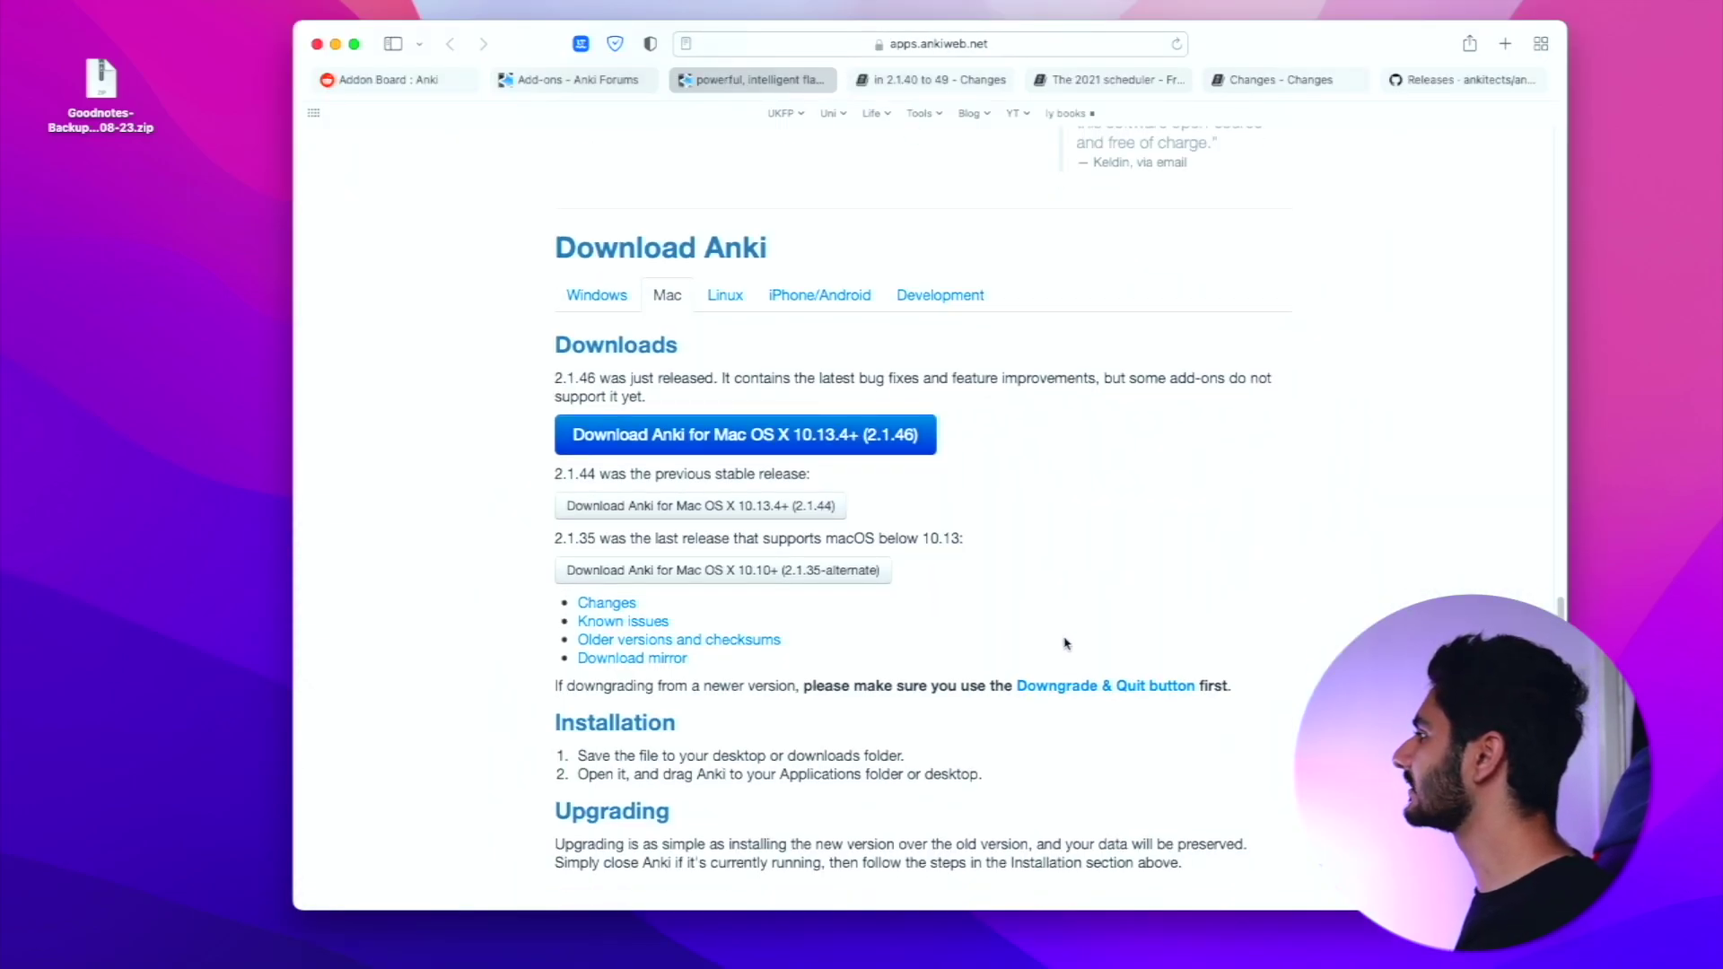
click(934, 79)
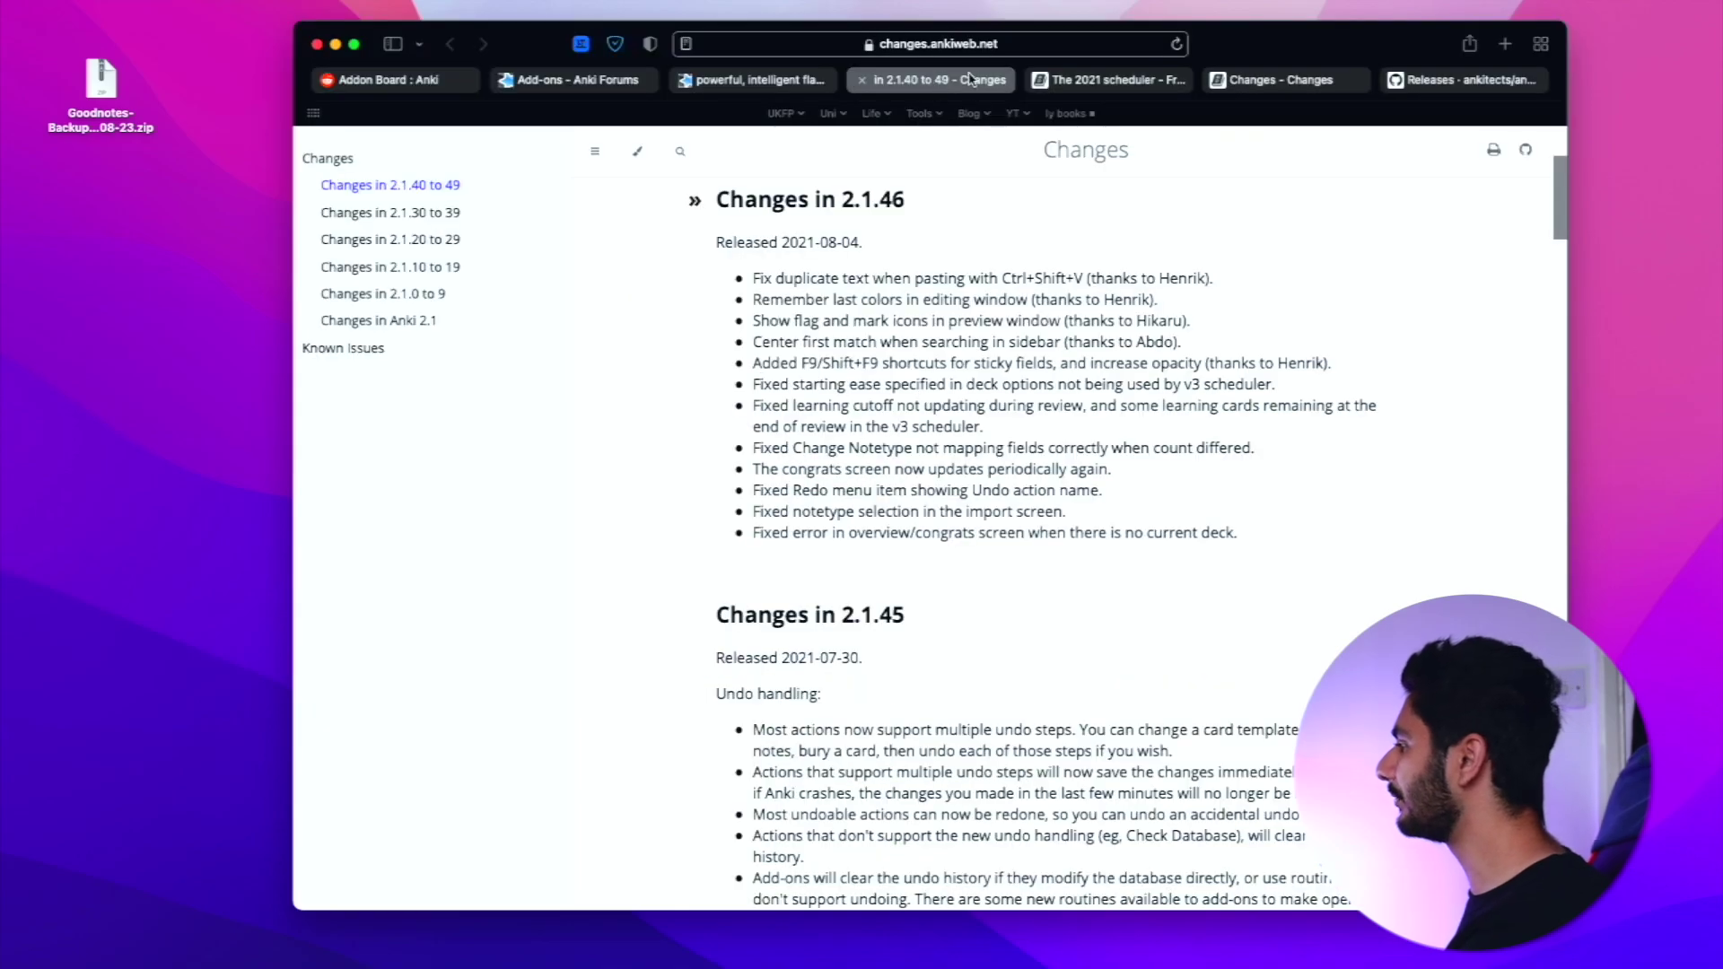
scroll(911, 538, up, 3)
drag(777, 453, 1141, 684)
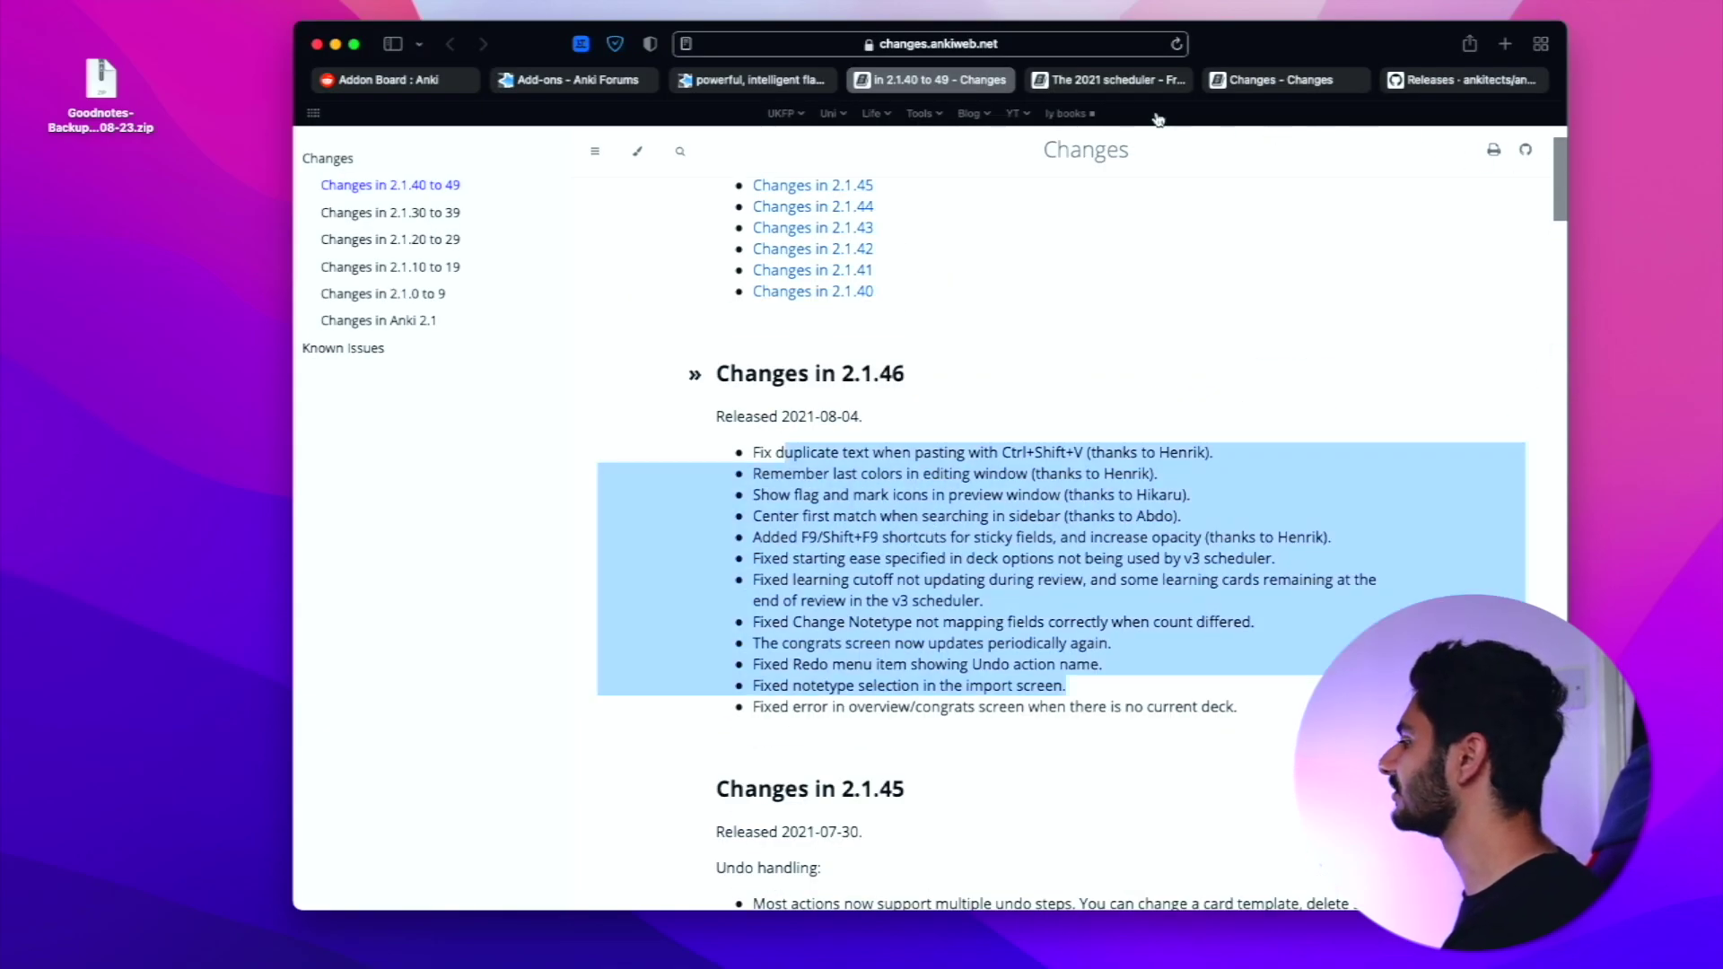
mouse_move(1097, 83)
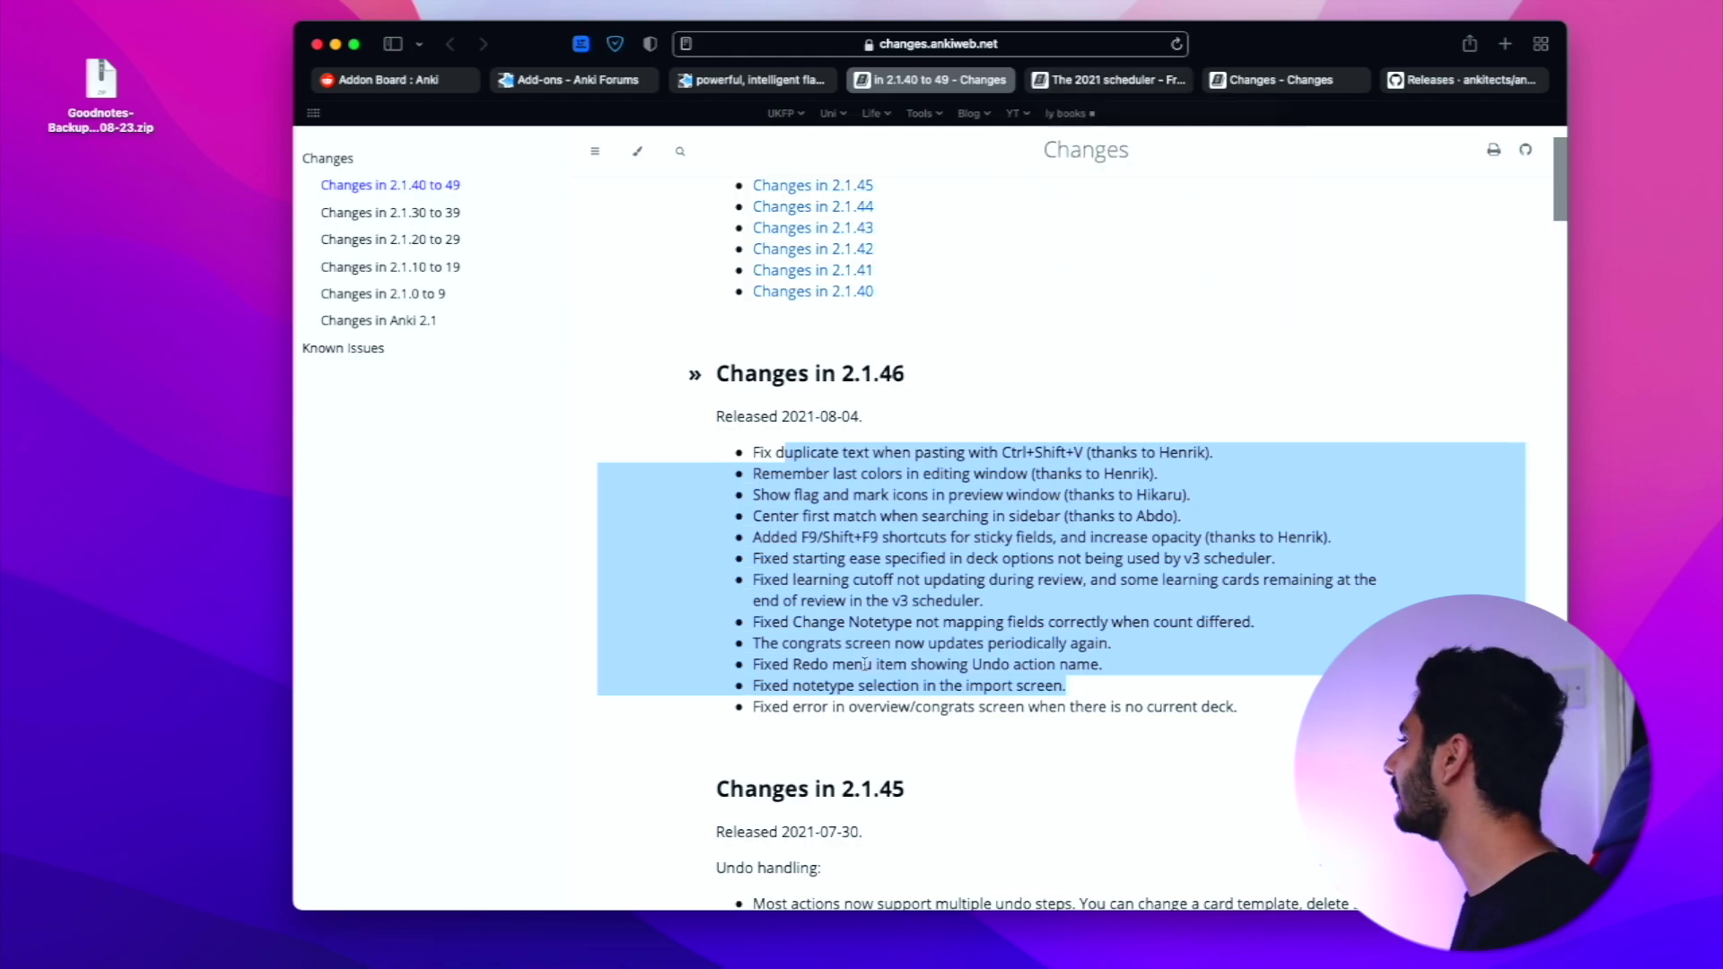
drag(750, 449, 1048, 771)
scroll(1048, 770, down, 4)
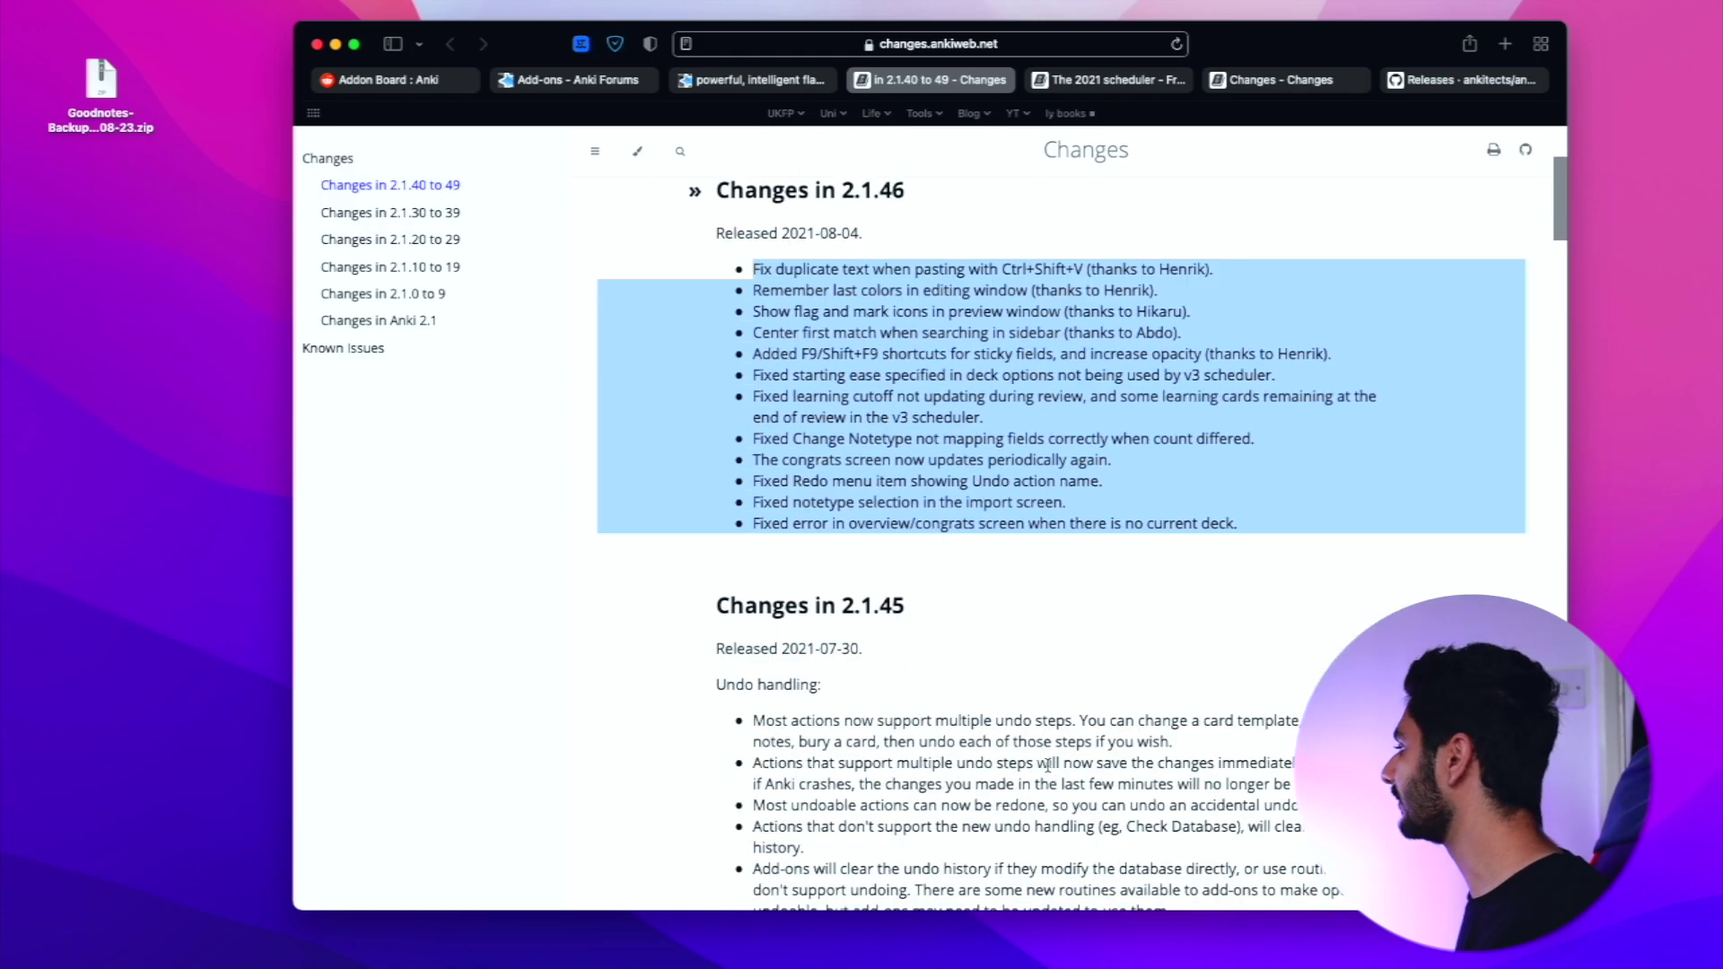
scroll(1047, 765, down, 20)
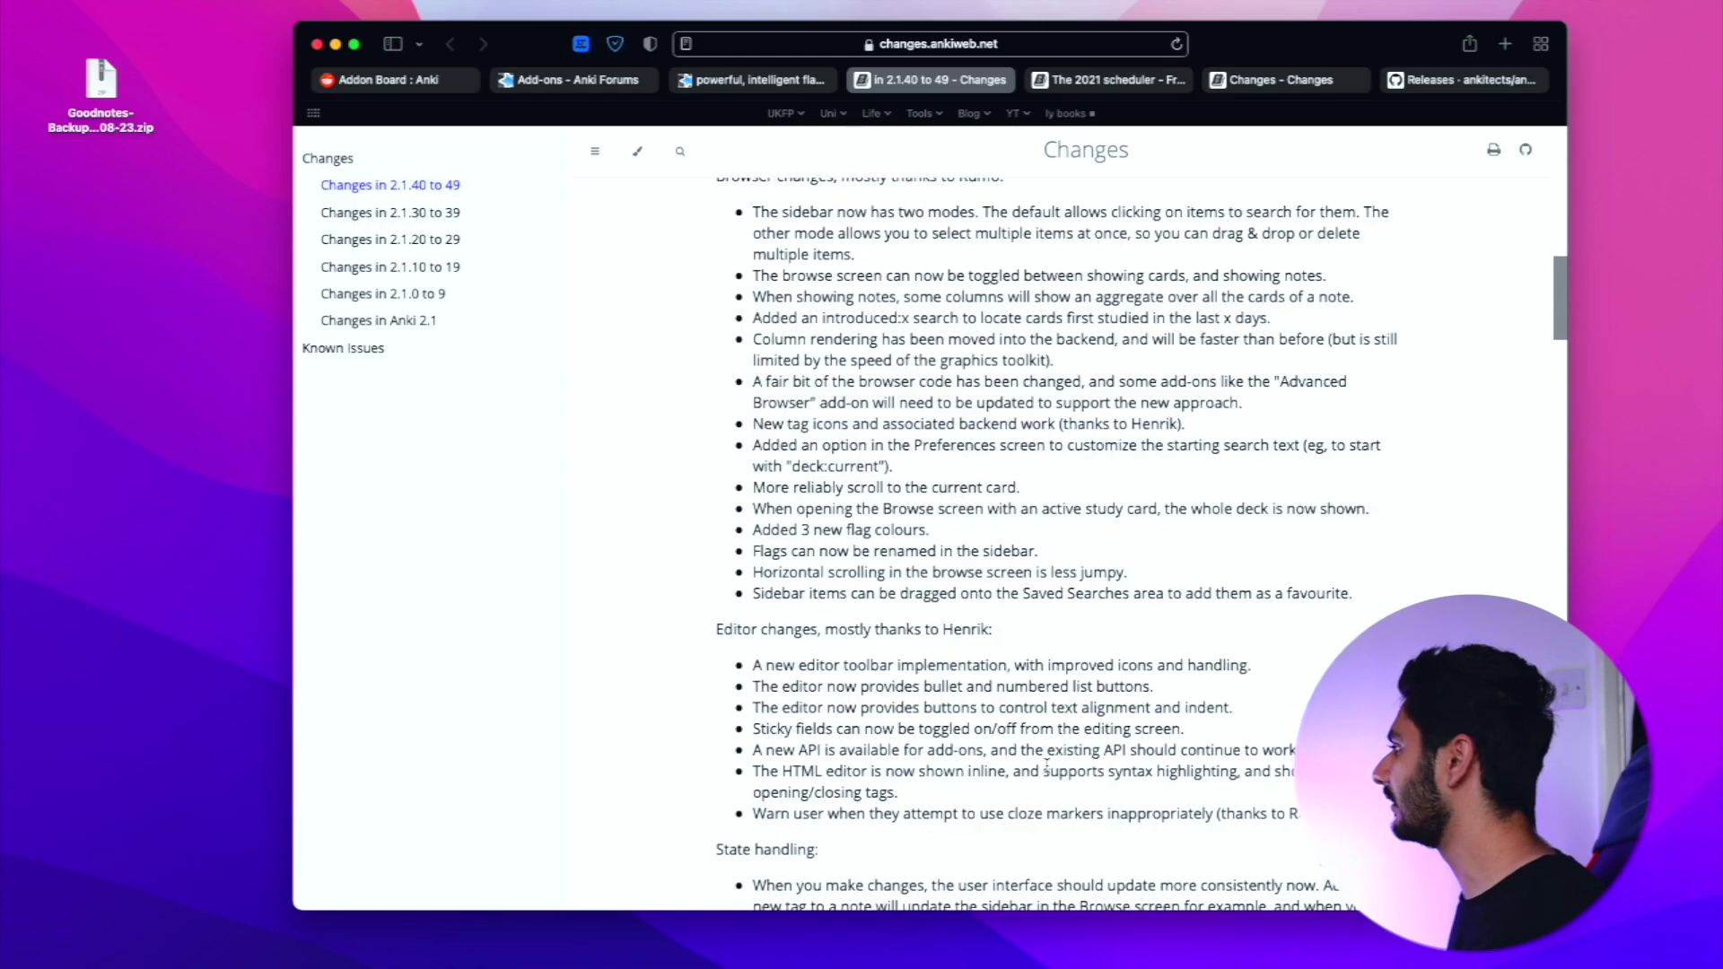
scroll(1048, 770, up, 20)
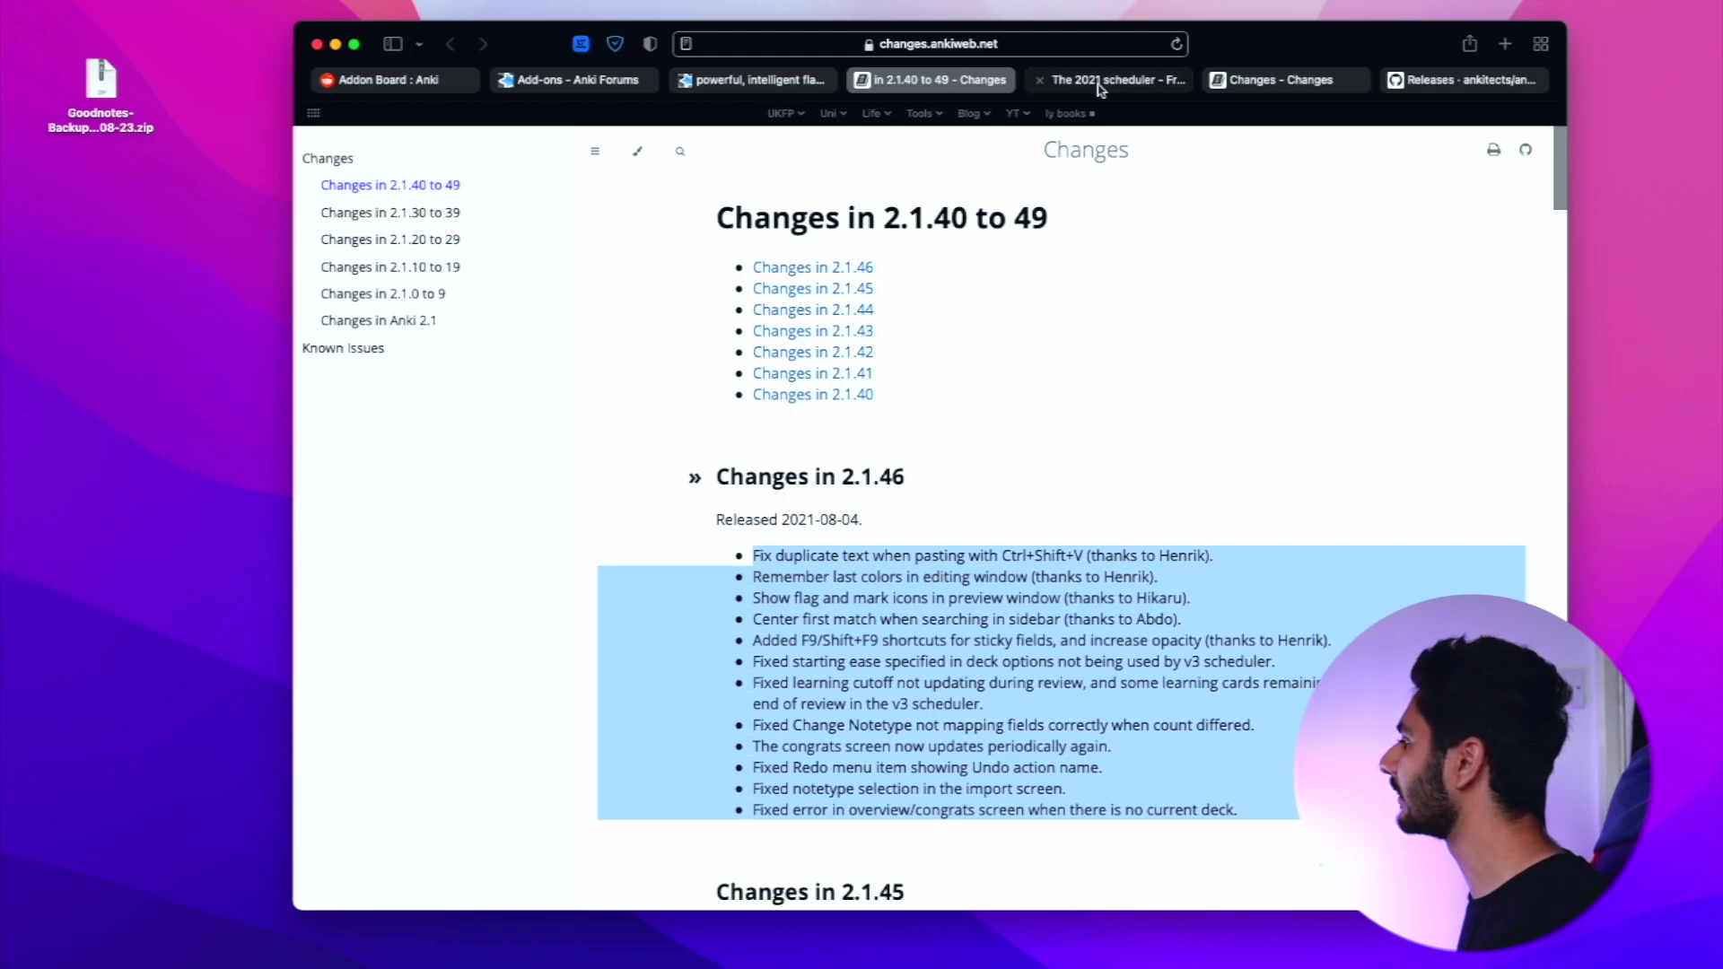
Select the downgrade warning on the main Changes page, then show all windows in Mission Control.
key(ctrl+Tab)
key(ctrl+Tab)
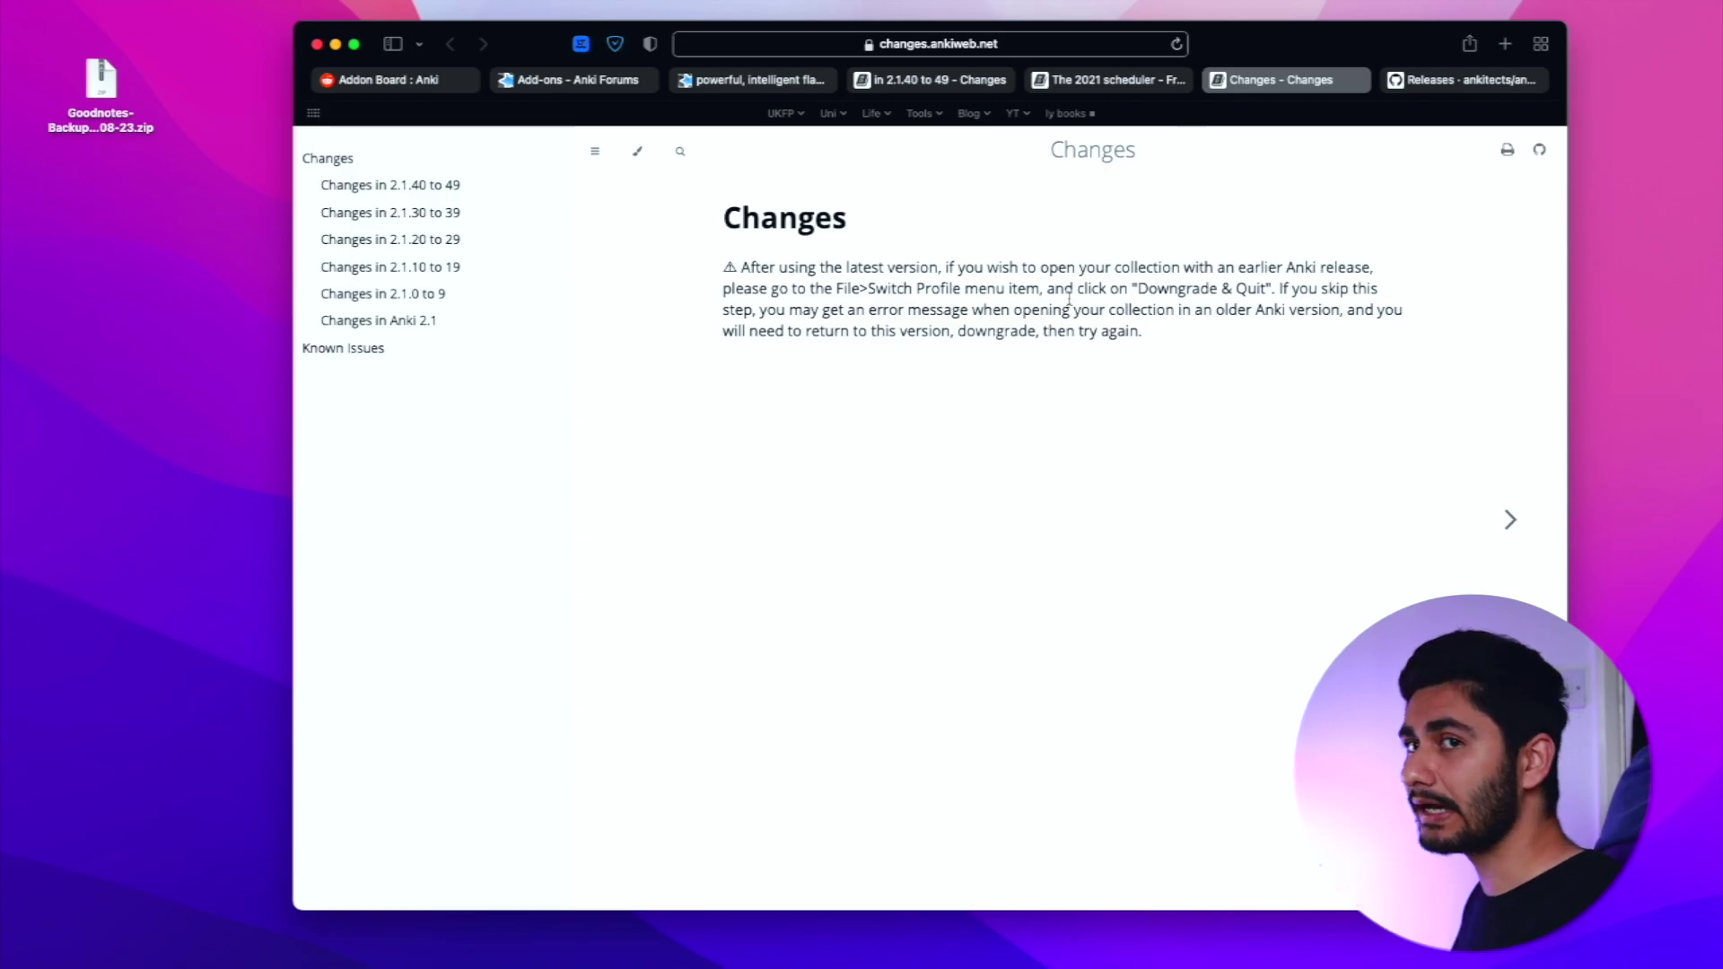
drag(1059, 268, 1208, 328)
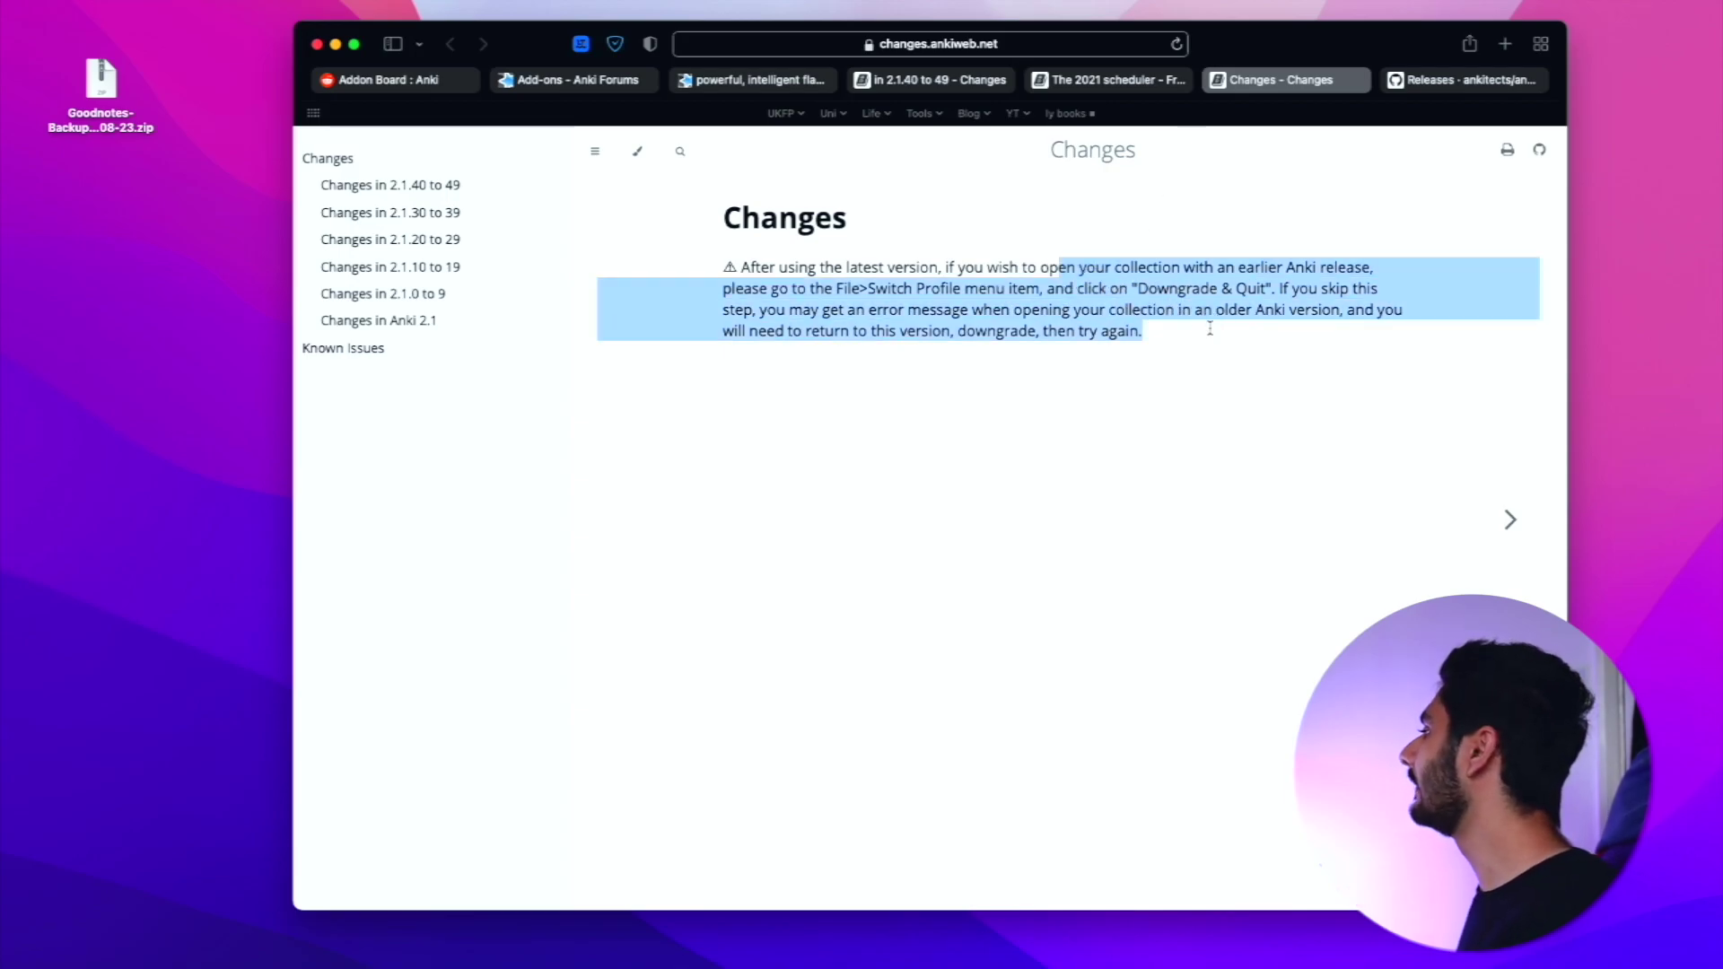
key(ctrl+Up)
Bring Anki to the front and open the Profiles dialog.
click(361, 556)
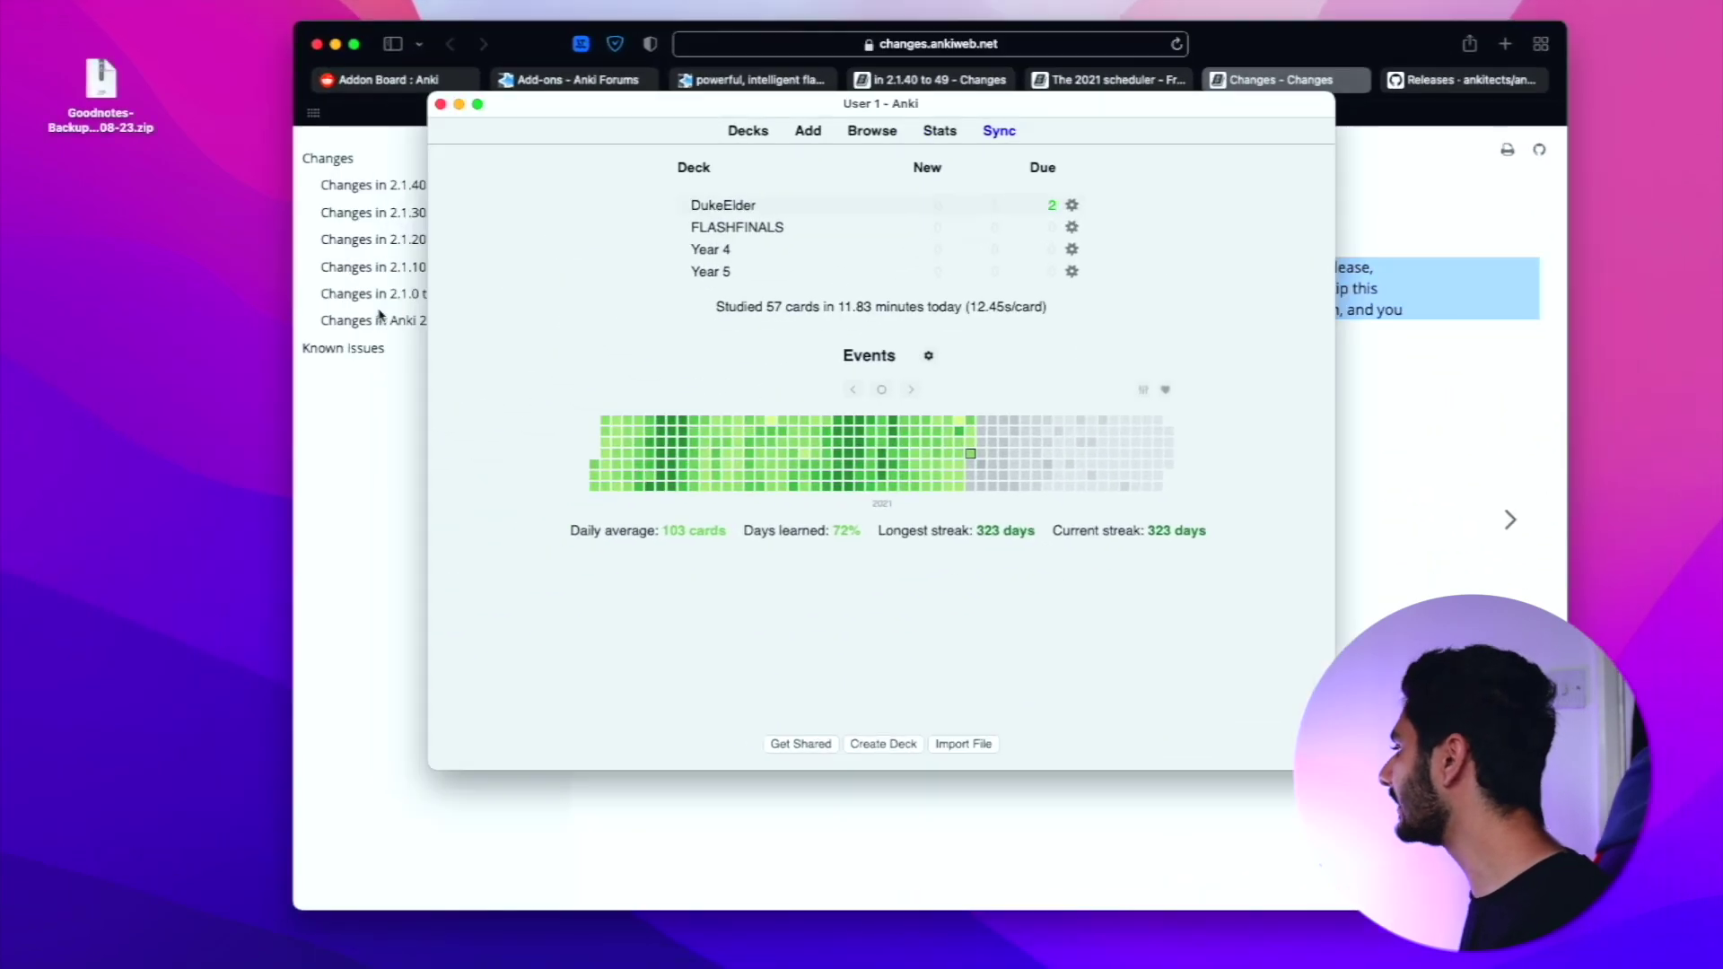
key(super+shift+p)
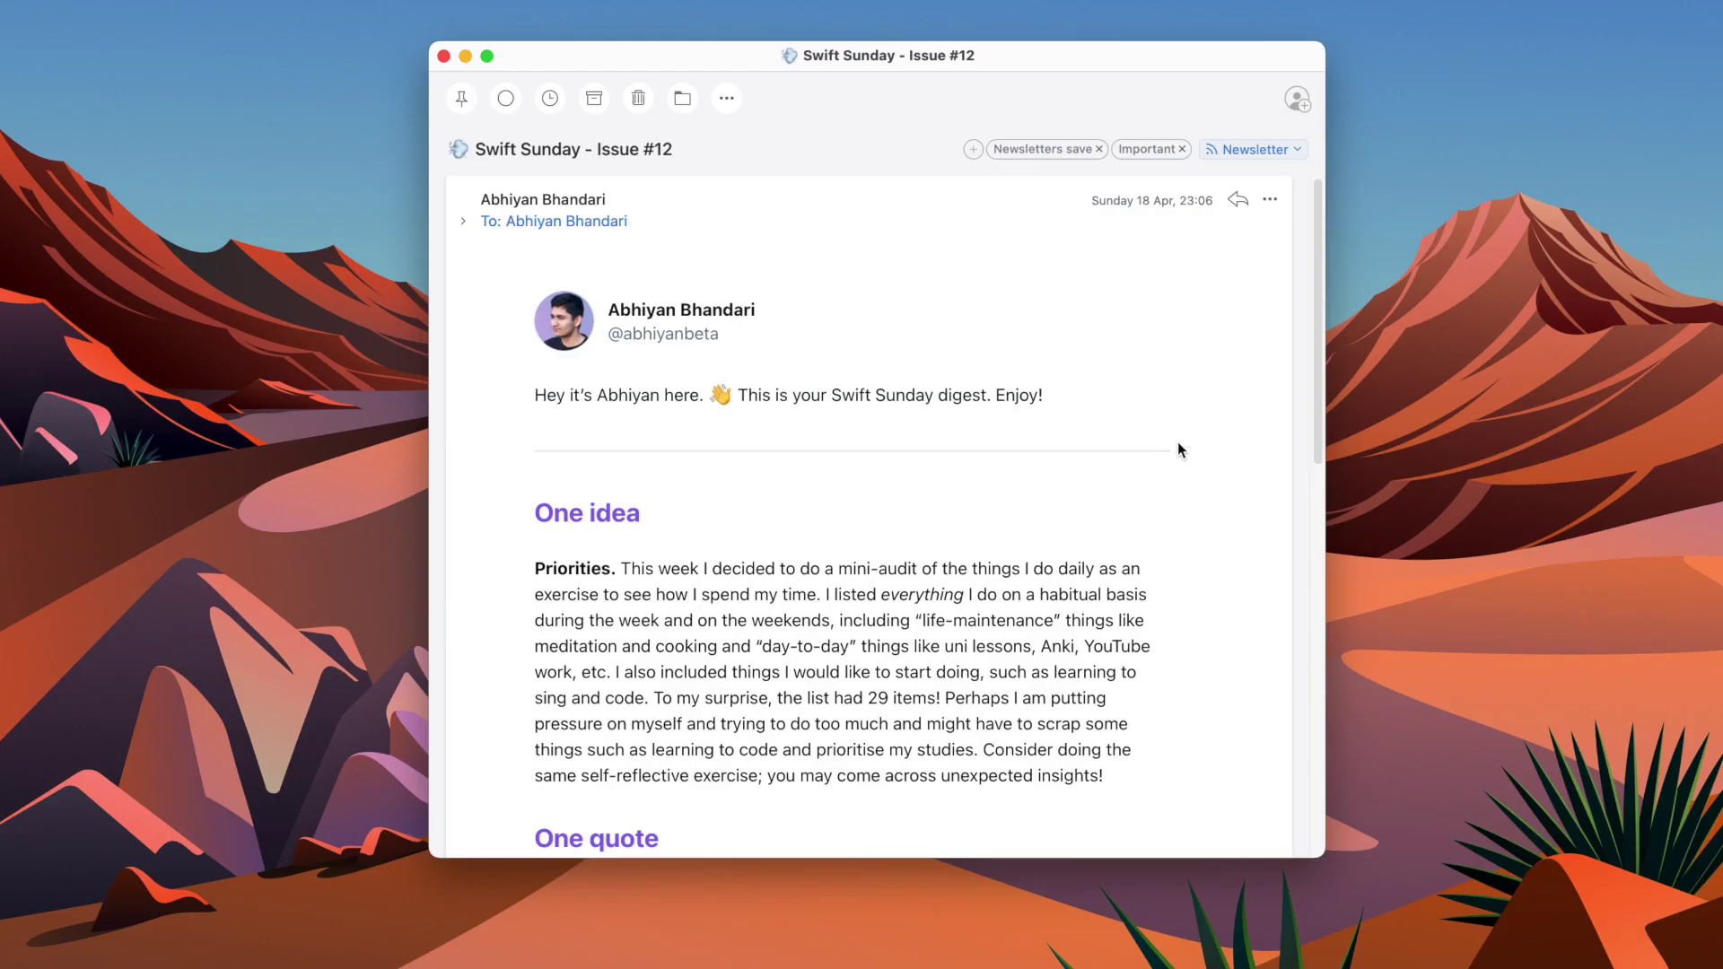
Read the Swift Sunday – Issue #12 newsletter down to its One video section.
scroll(1177, 449, down, 1)
scroll(1178, 448, down, 4)
scroll(1178, 448, down, 4)
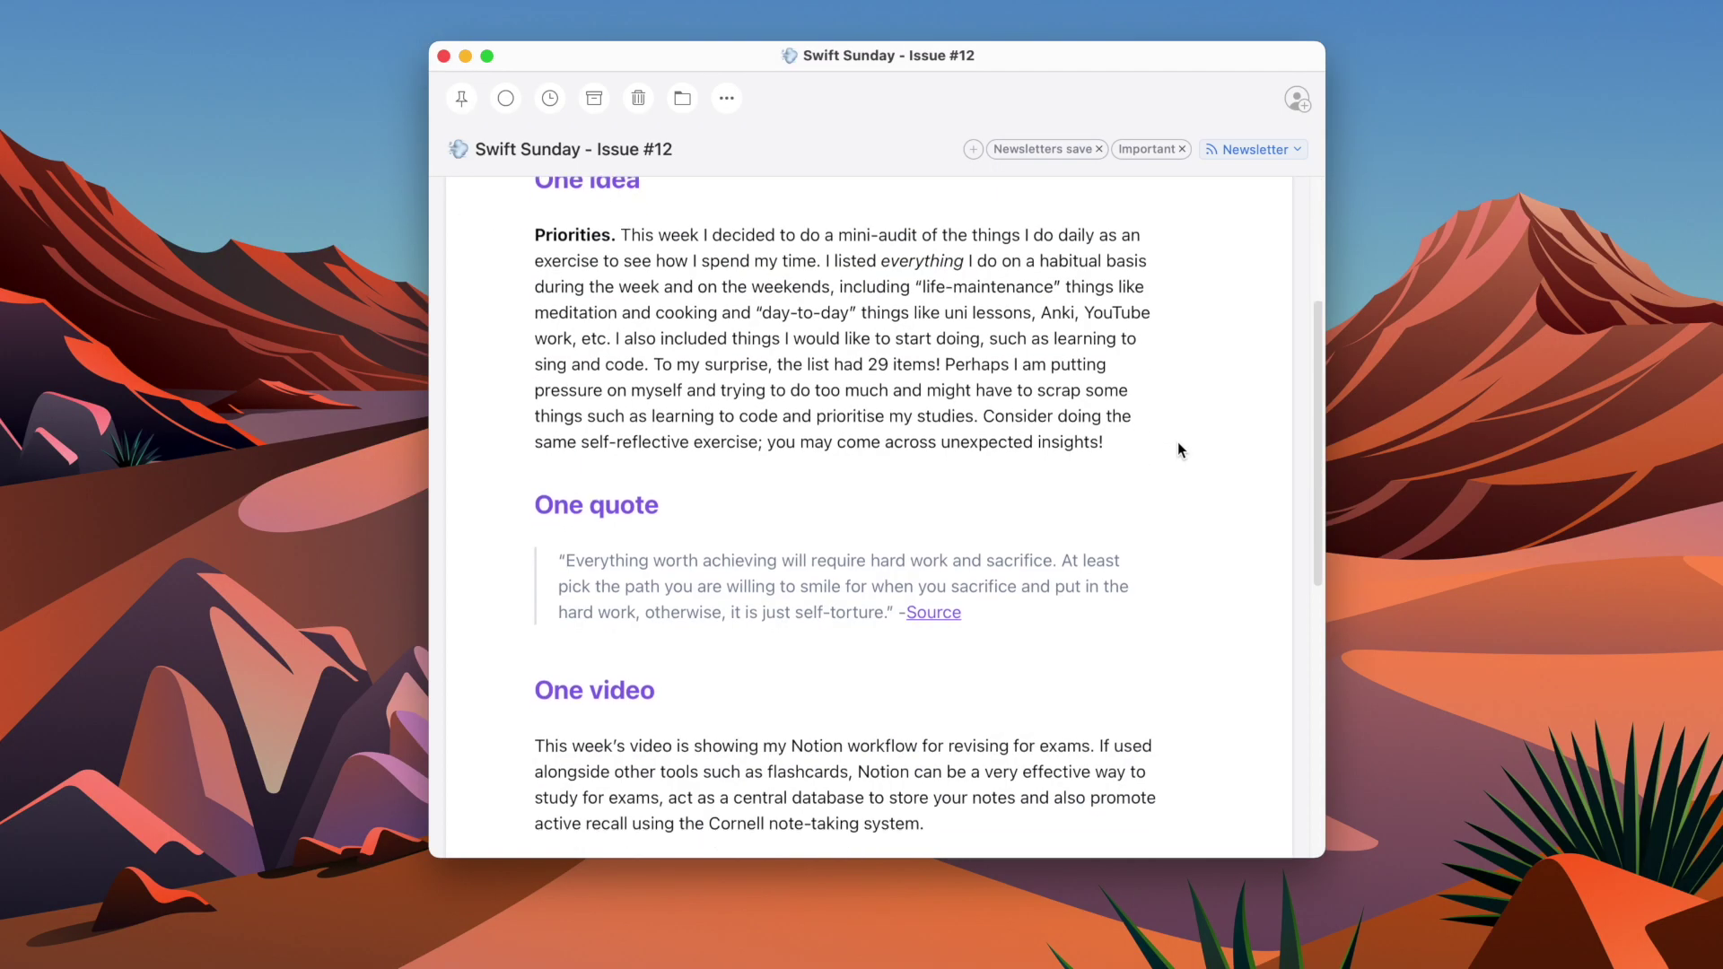
scroll(1178, 449, down, 3)
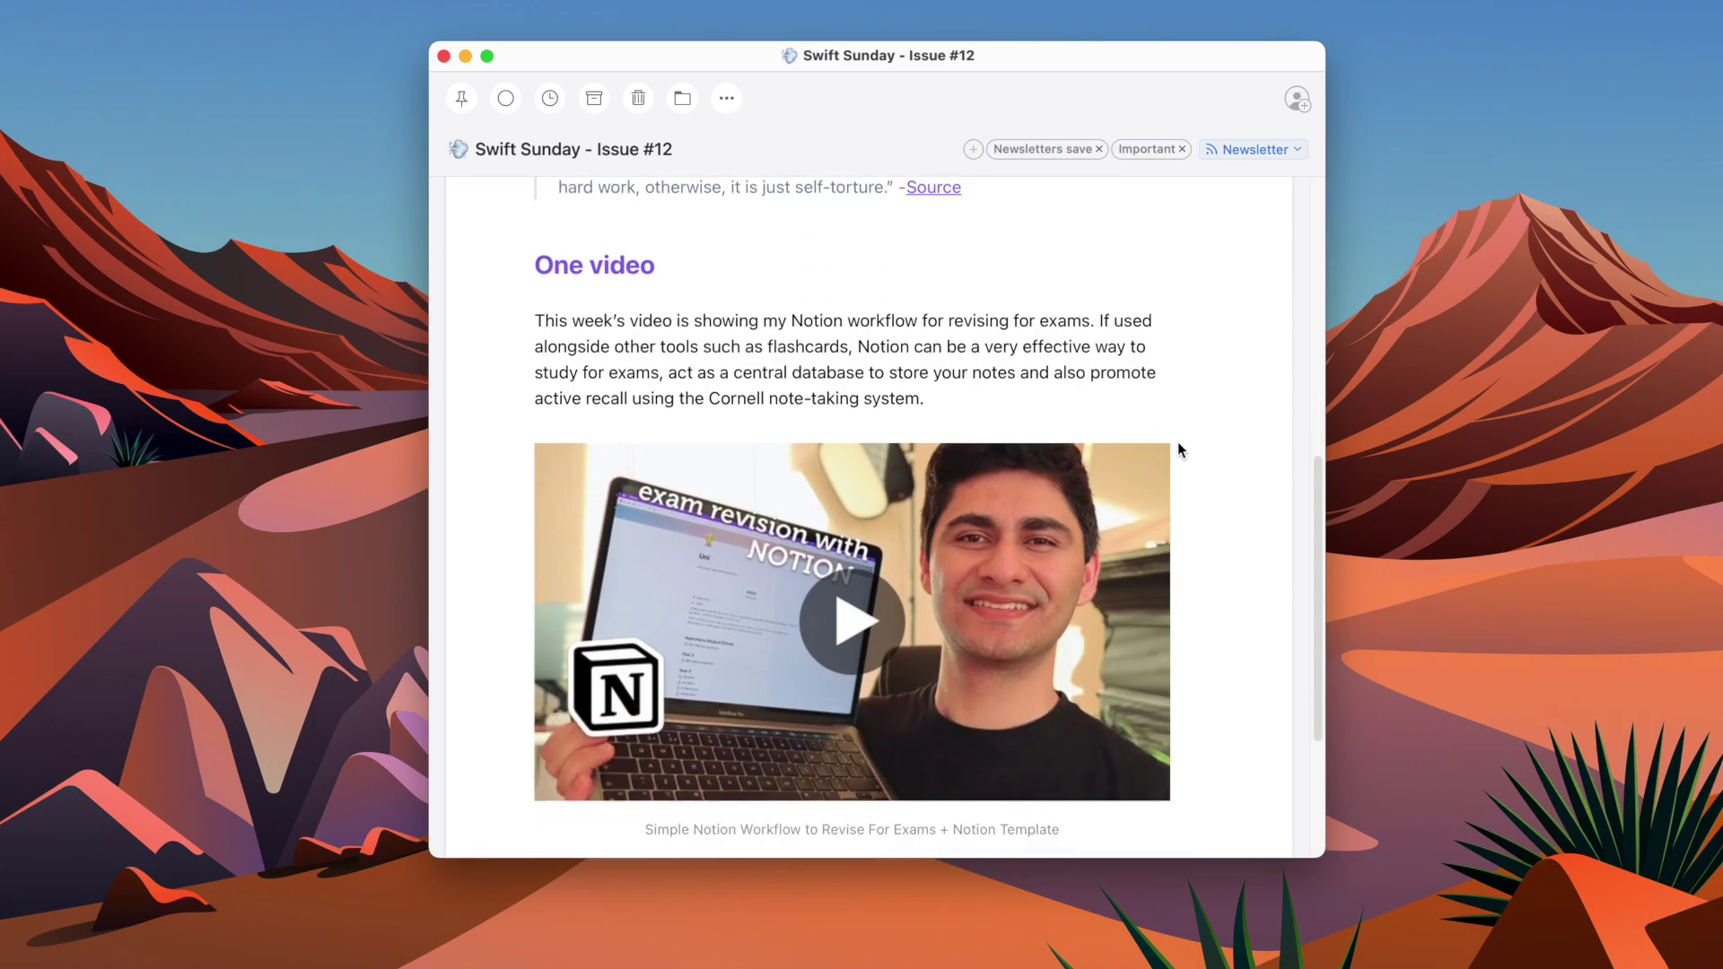